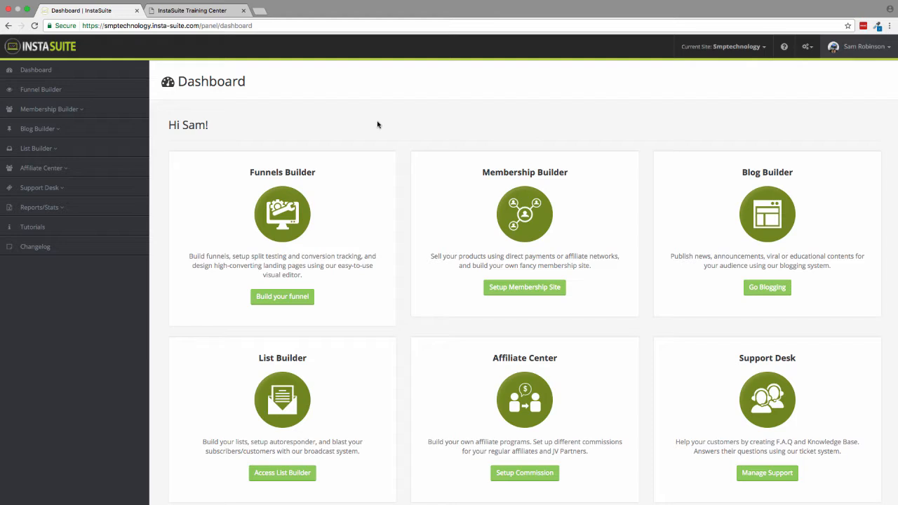
scroll(377, 124, "down", 1)
scroll(378, 124, "up", 1)
scroll(377, 125, "down", 1)
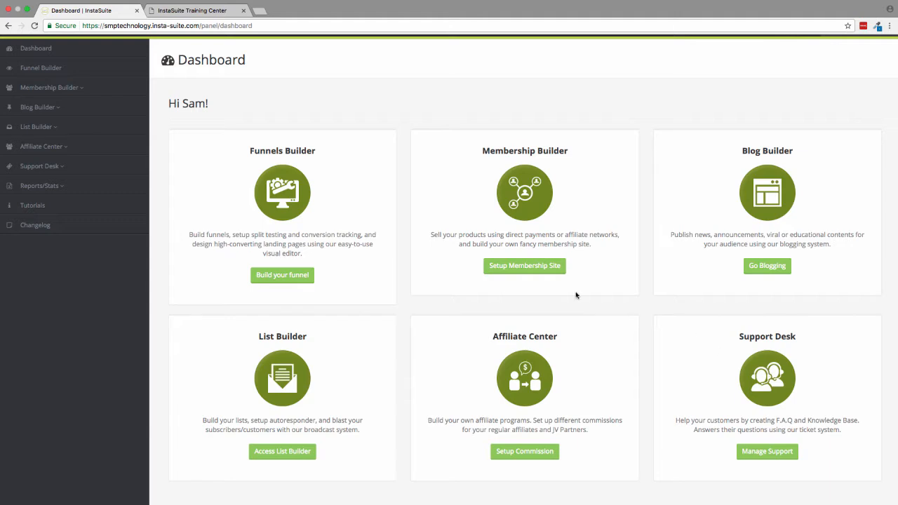
scroll(383, 222, "up", 1)
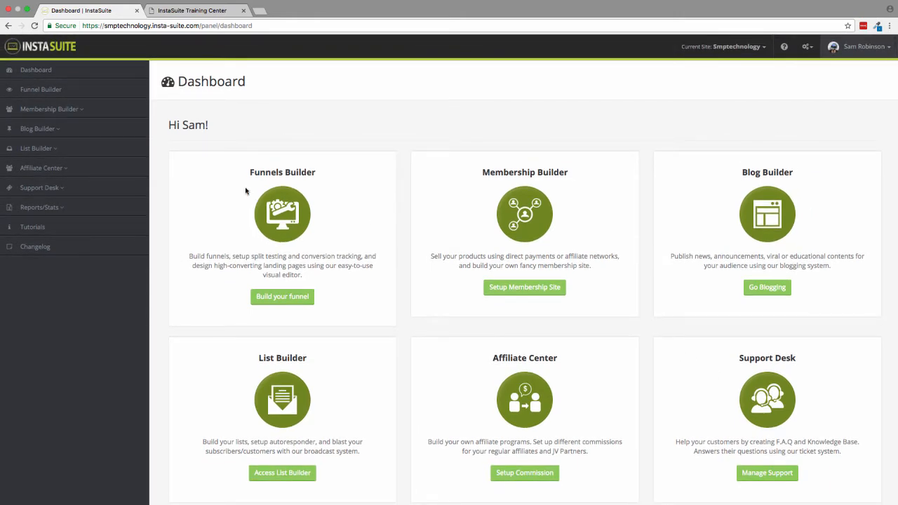
- Start a new funnel in the Funnel Builder and choose Opt-In Funnel as its type
left_click(54, 94)
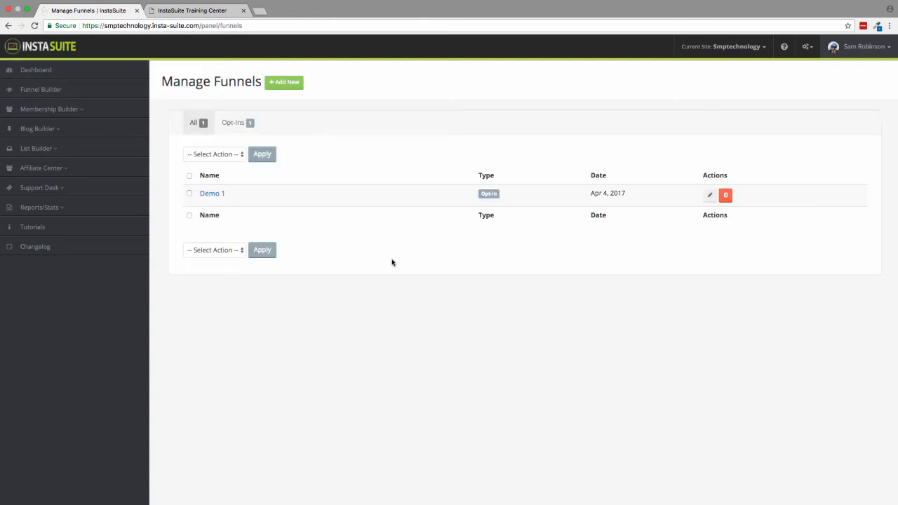
left_click(285, 87)
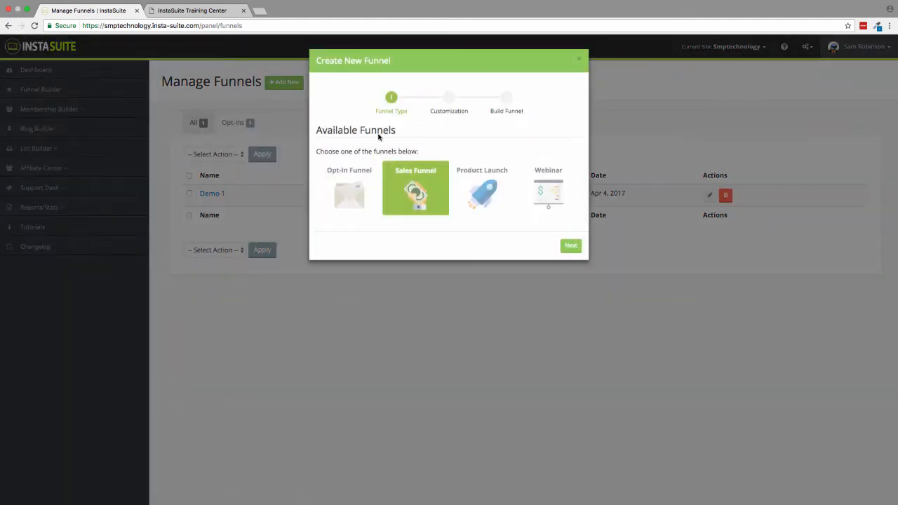
left_click(355, 191)
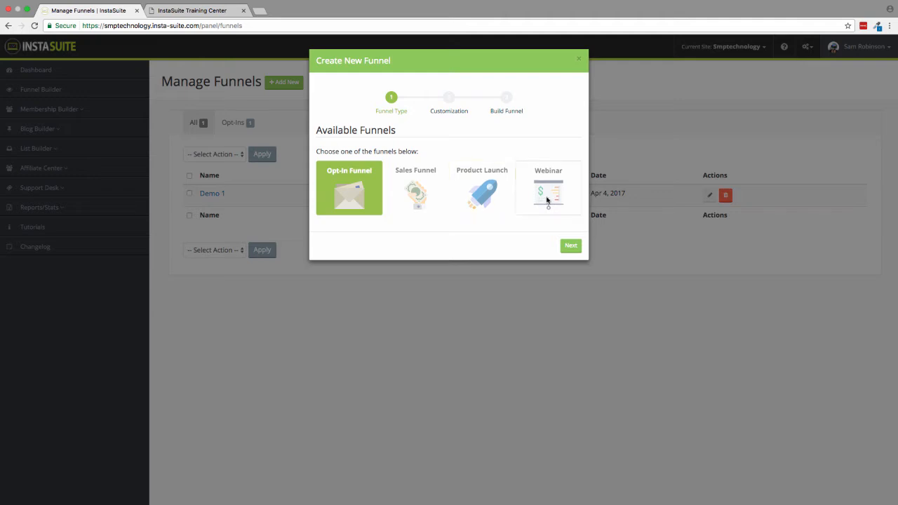
left_click(486, 200)
left_click(546, 193)
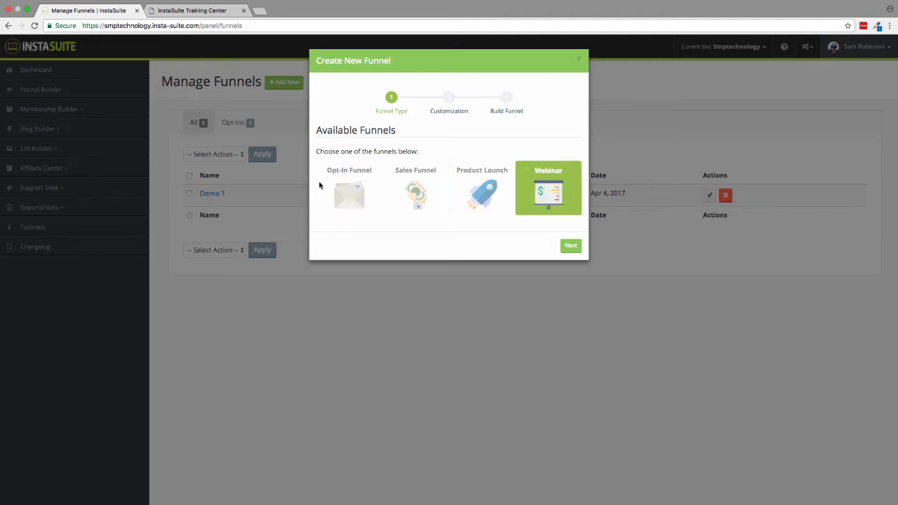
left_click(397, 177)
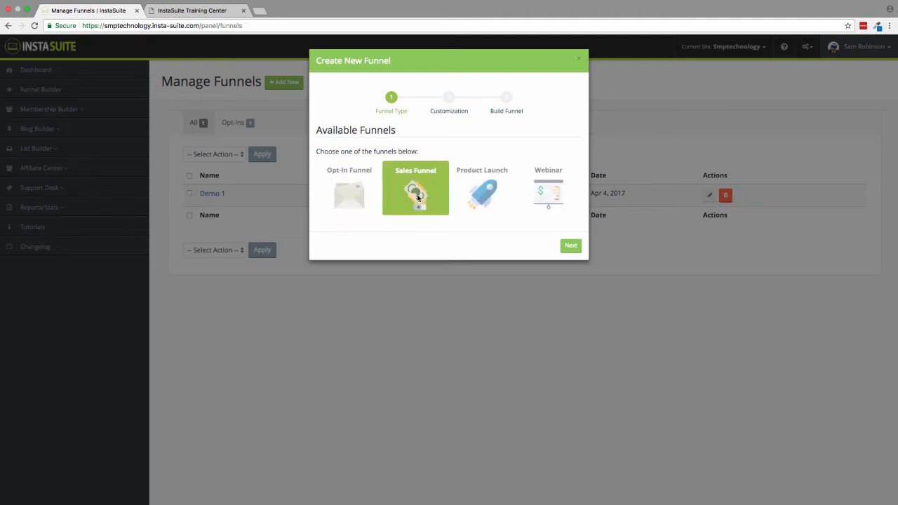
left_click(345, 183)
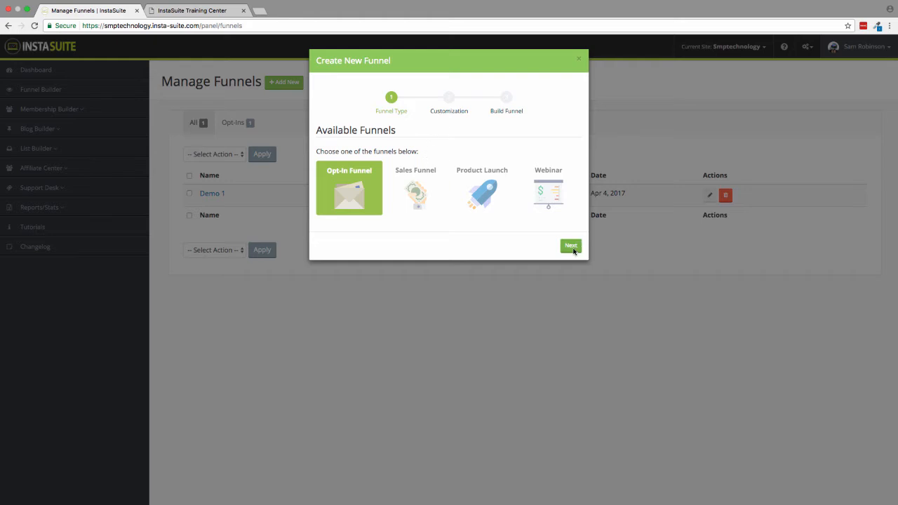
left_click(572, 247)
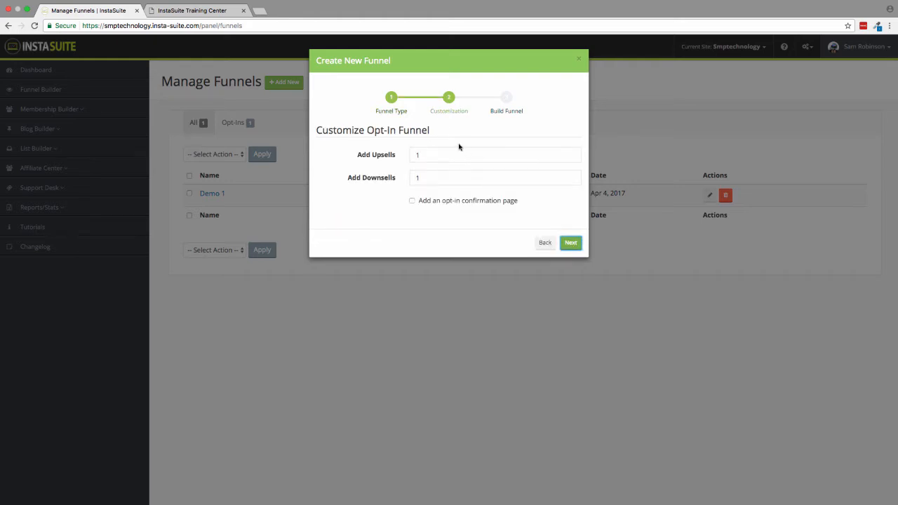
- Set the opt-in funnel's number of upsells to 2 and accept the customization
left_click(425, 155)
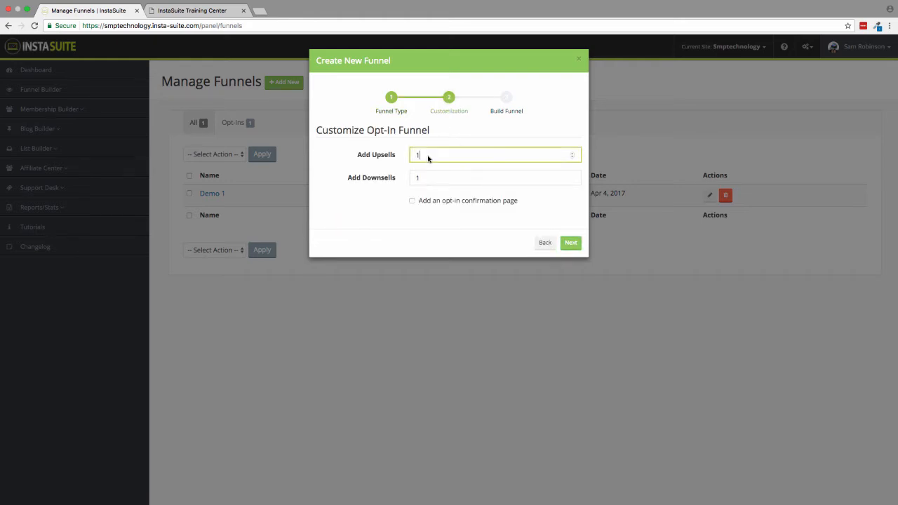
left_click(519, 176)
left_click(517, 159)
left_click_drag(429, 157, 416, 159)
type("2")
left_click(572, 243)
- Name the funnel "Video Demo" and build it
left_click(451, 157)
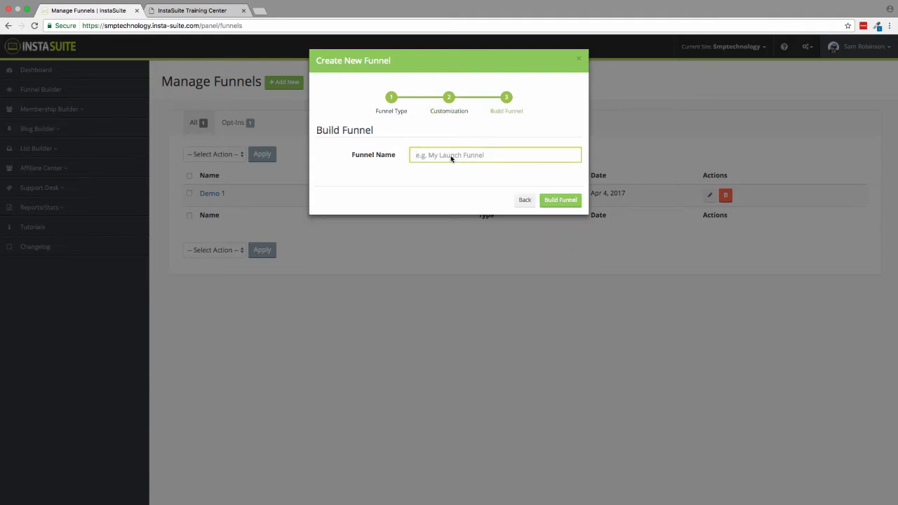
type("Video Demo")
left_click(547, 200)
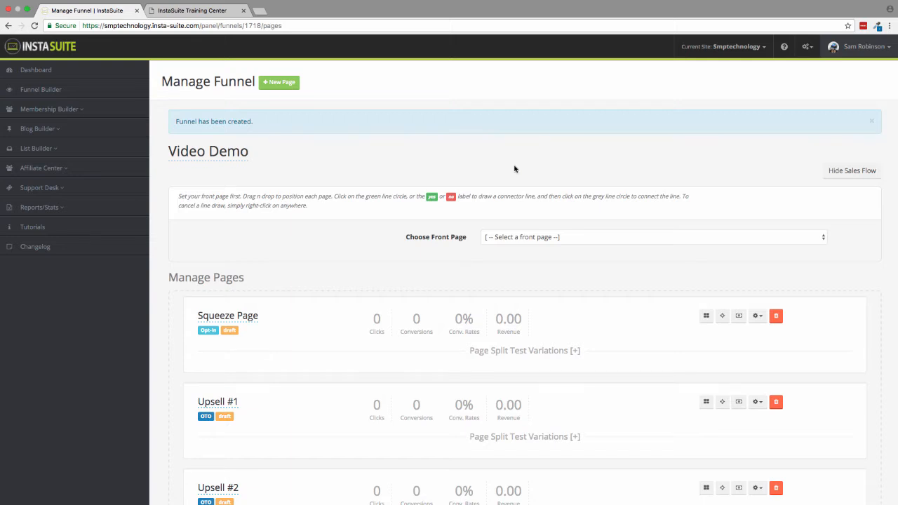
- Set Squeeze Page as the funnel's front page and place its block near the upper middle of the flow chart
scroll(393, 151, "down", 3)
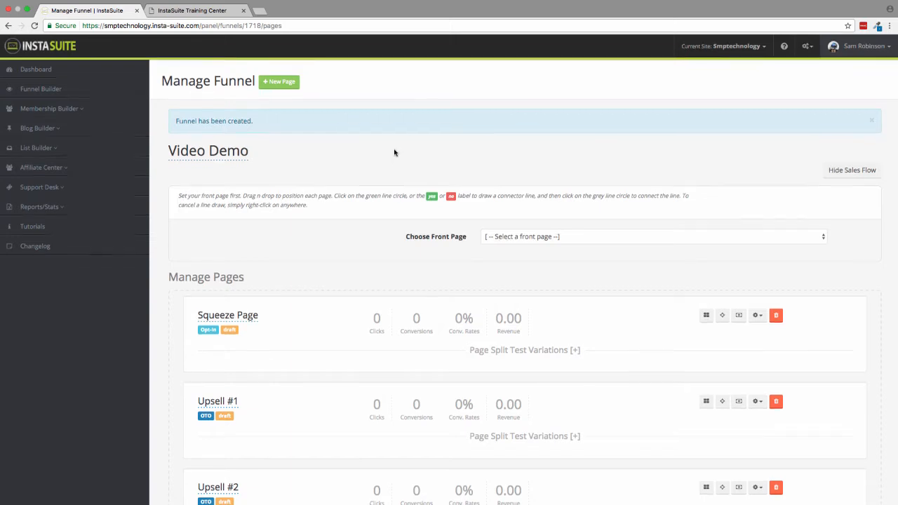
scroll(400, 153, "down", 4)
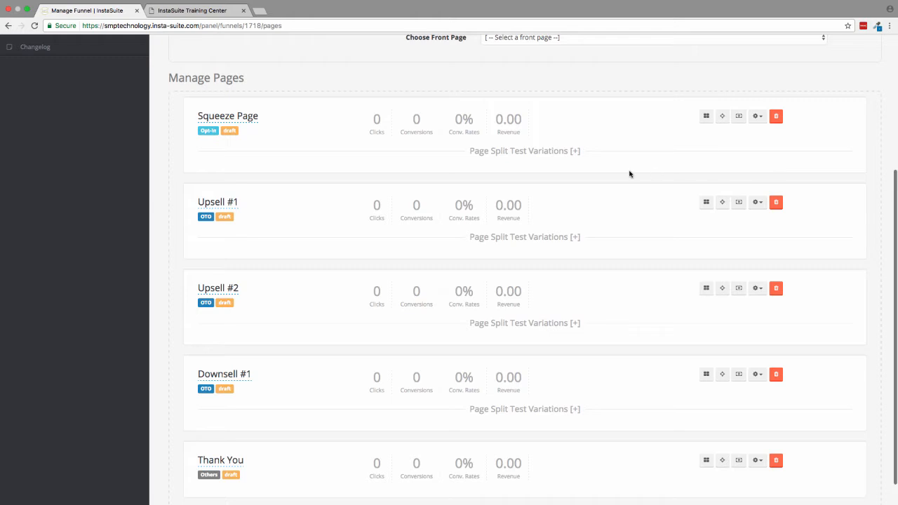
scroll(629, 174, "up", 3)
scroll(611, 327, "down", 3)
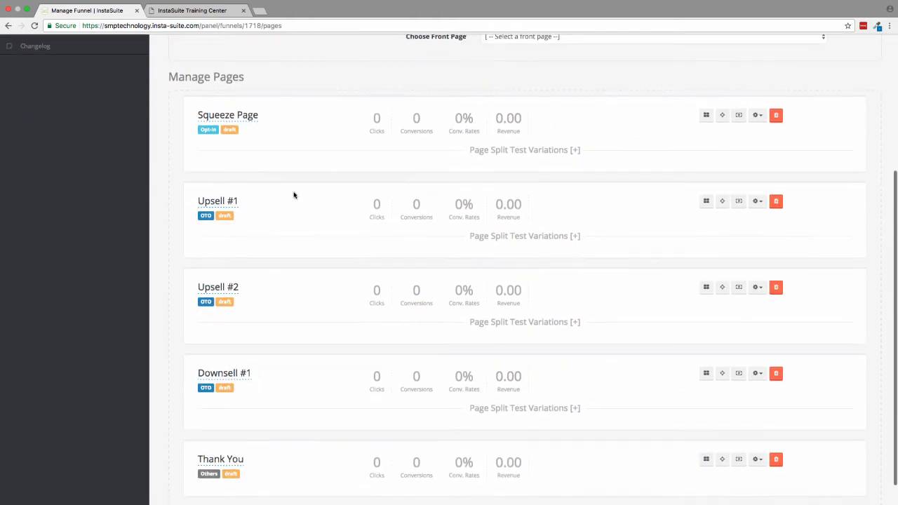
scroll(240, 133, "down", 1)
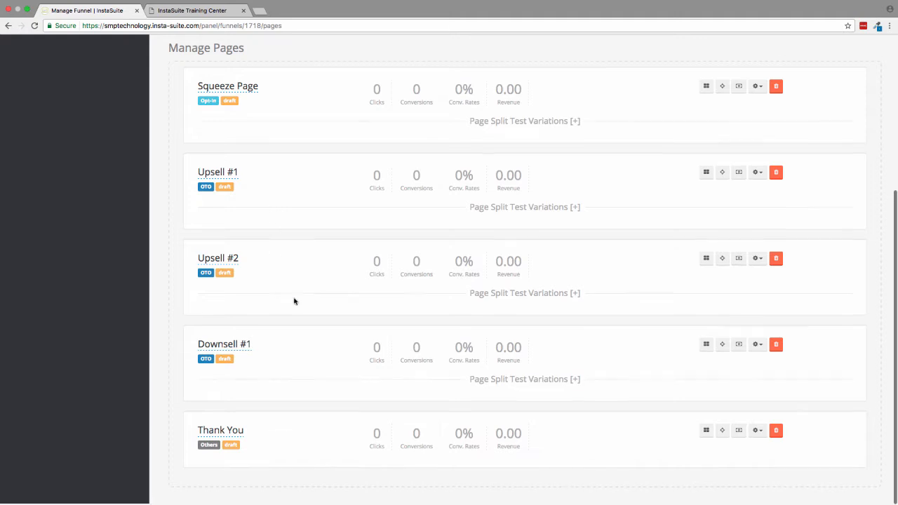
scroll(603, 386, "up", 5)
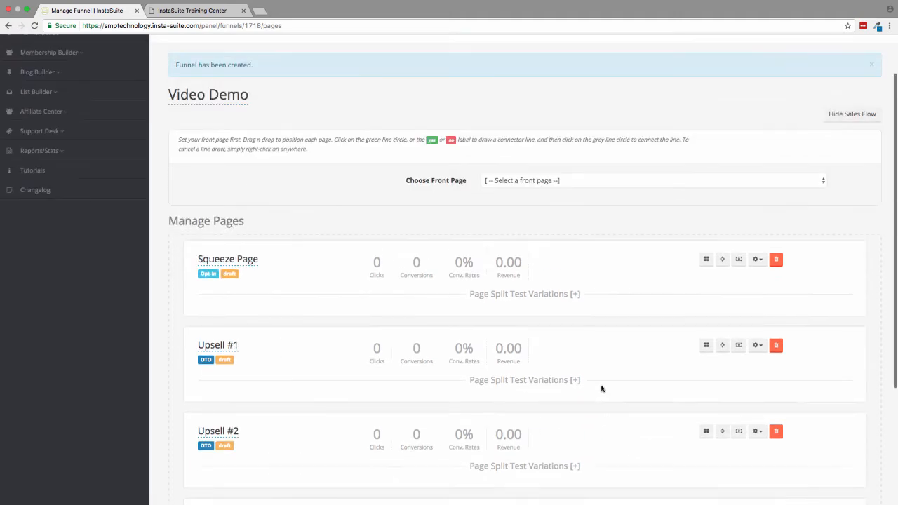
left_click(596, 181)
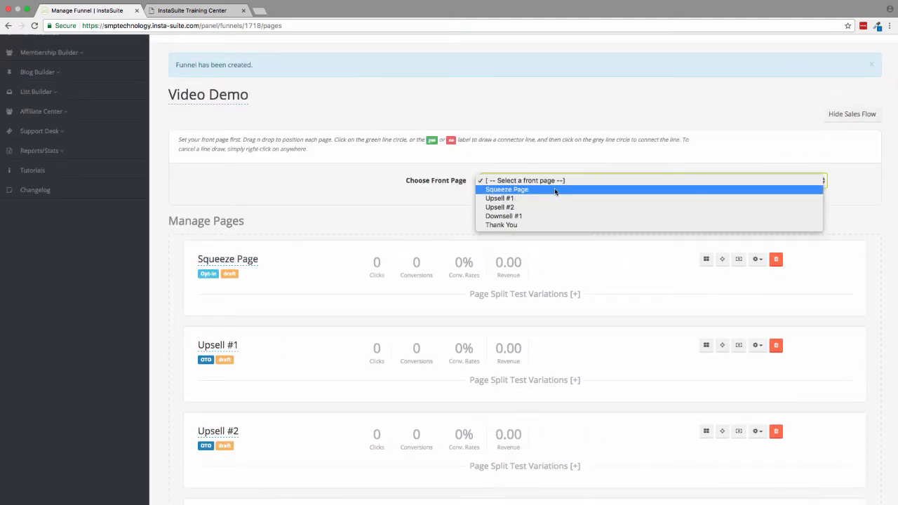
left_click(501, 191)
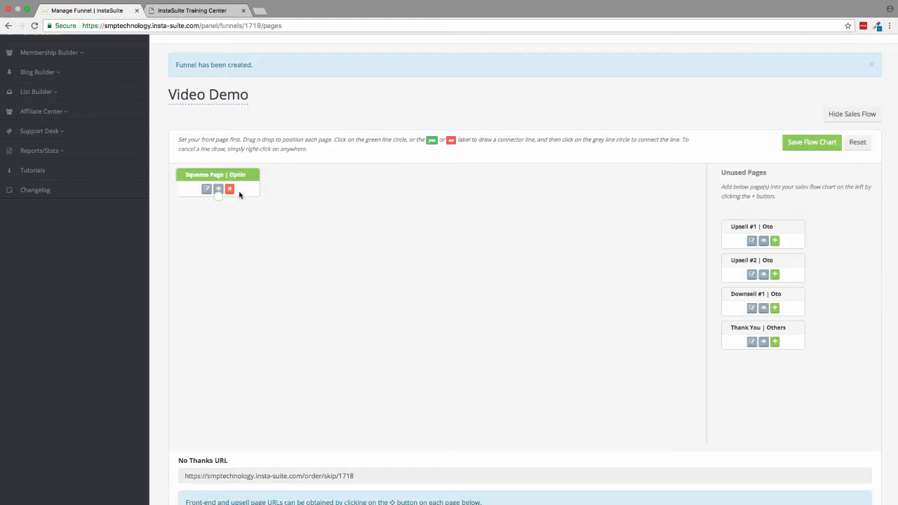
left_click_drag(235, 183, 434, 212)
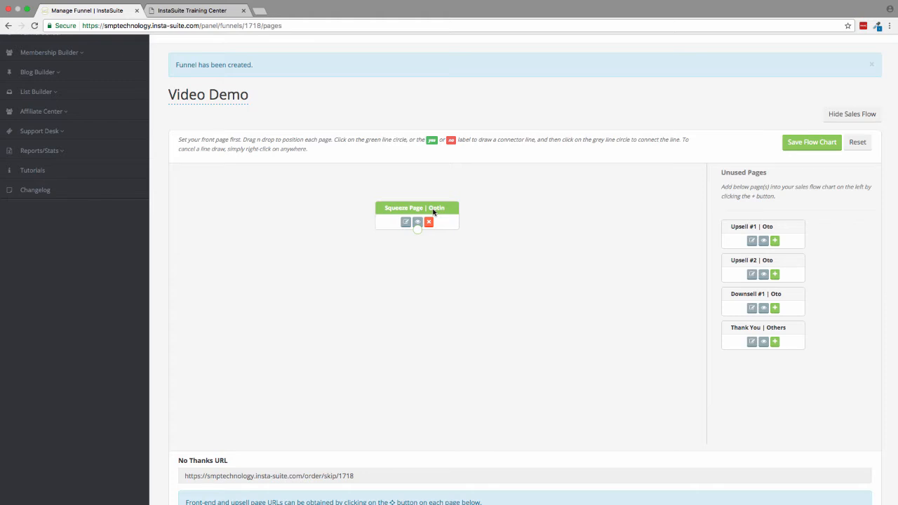
mouse_move(433, 212)
left_mouse_down()
mouse_move(463, 213)
mouse_move(439, 217)
left_mouse_up()
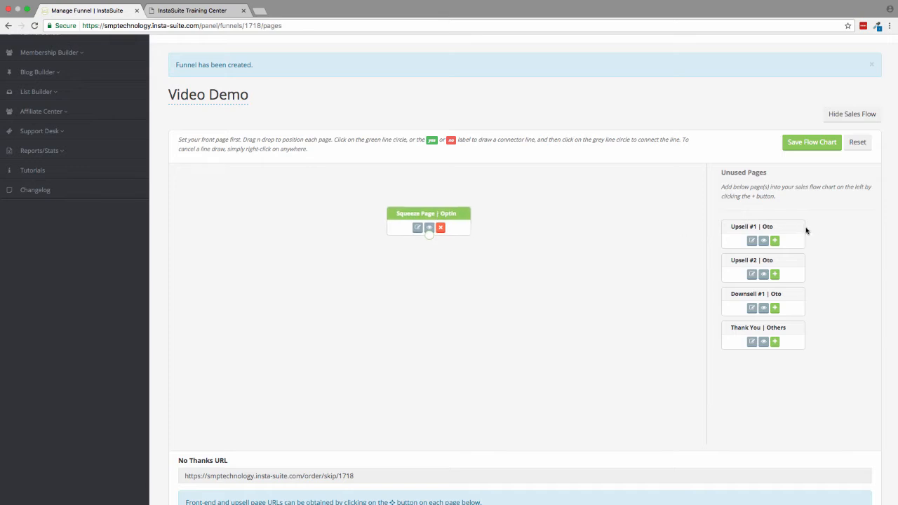
- Add Upsell #1 and Upsell #2 to the flow chart, stacked below and slightly left of the Squeeze Page block
left_click(775, 240)
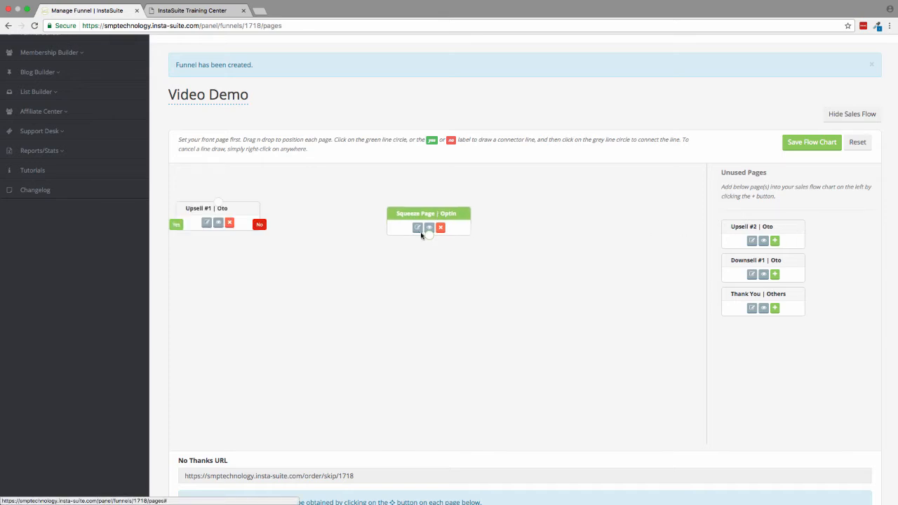
left_click_drag(227, 213, 384, 305)
left_click(775, 241)
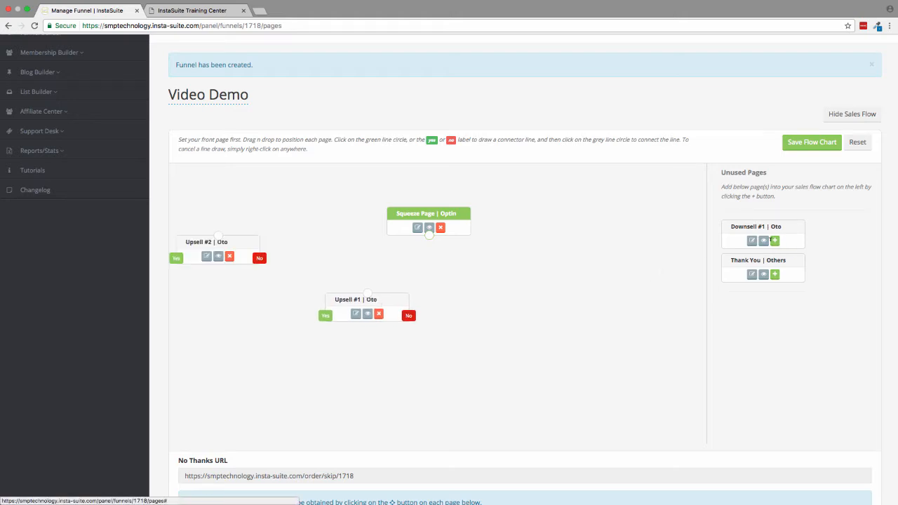
left_click_drag(253, 242, 406, 377)
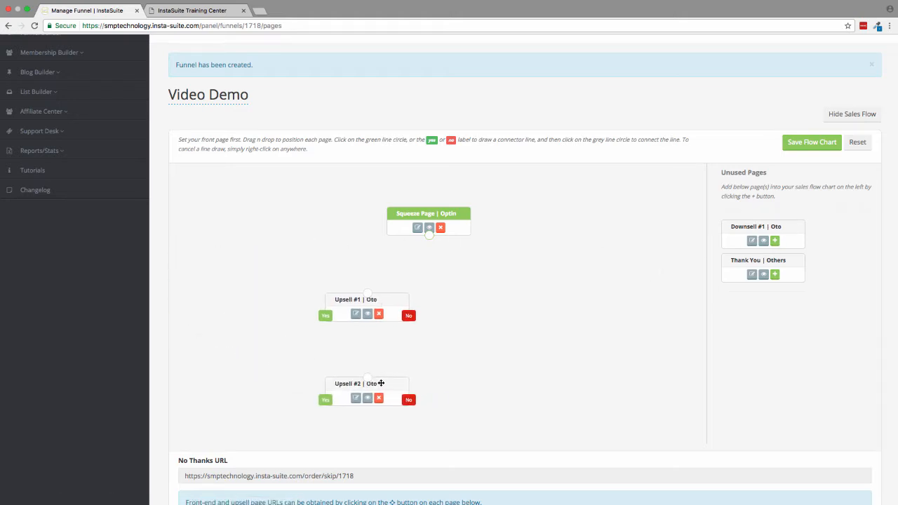
- Add Downsell #1 to the flow chart beside the upsells and Thank You below them
left_click(775, 241)
left_click_drag(235, 277, 523, 350)
scroll(568, 352, "down", 1)
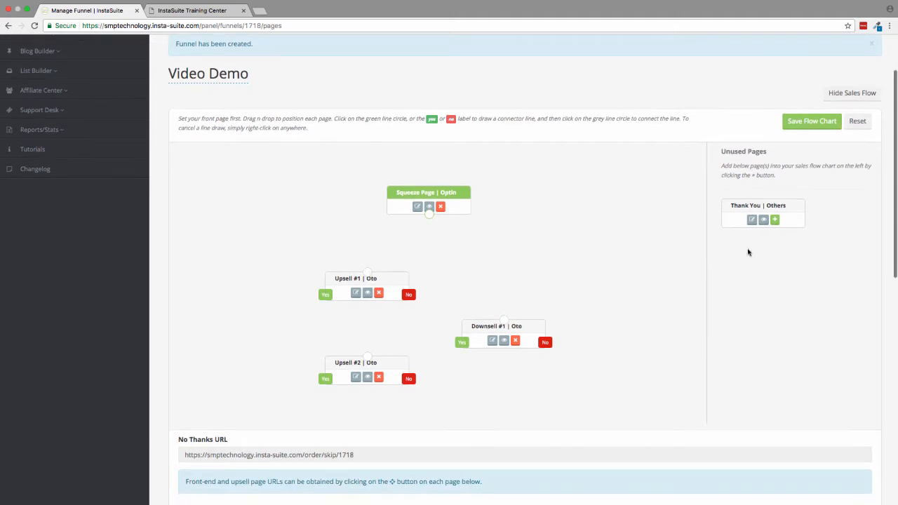
left_click(775, 219)
left_click_drag(247, 291, 454, 427)
- Shift the Upsell #2, Downsell #1 and Upsell #1 blocks upward to space out the flow chart
left_click_drag(394, 362, 393, 333)
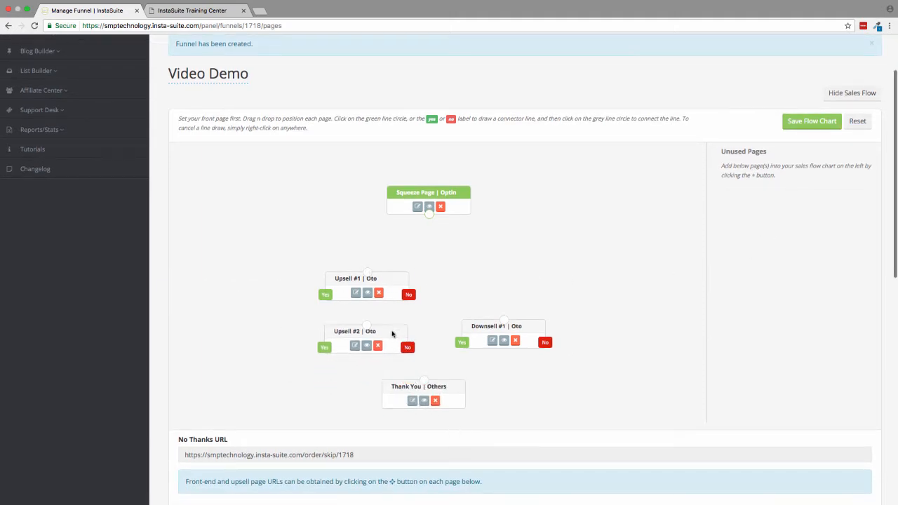
left_click_drag(527, 329, 530, 301)
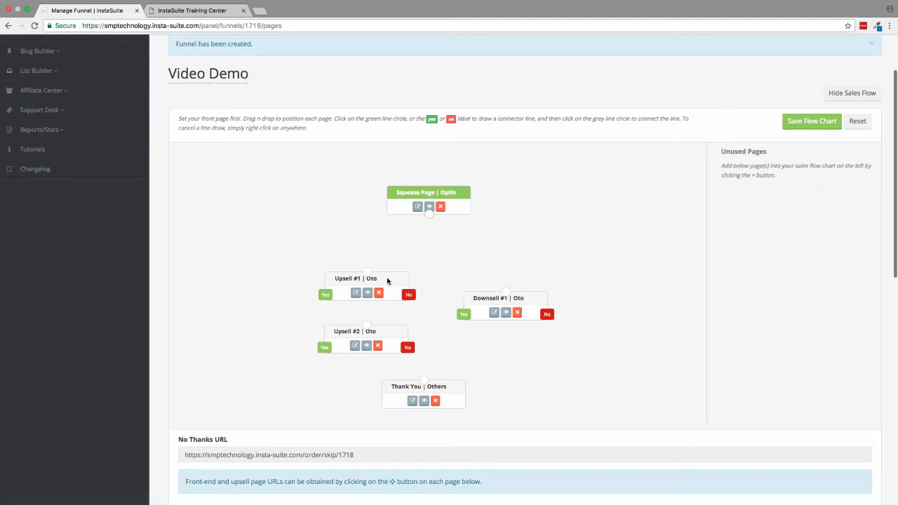
left_click_drag(389, 281, 390, 259)
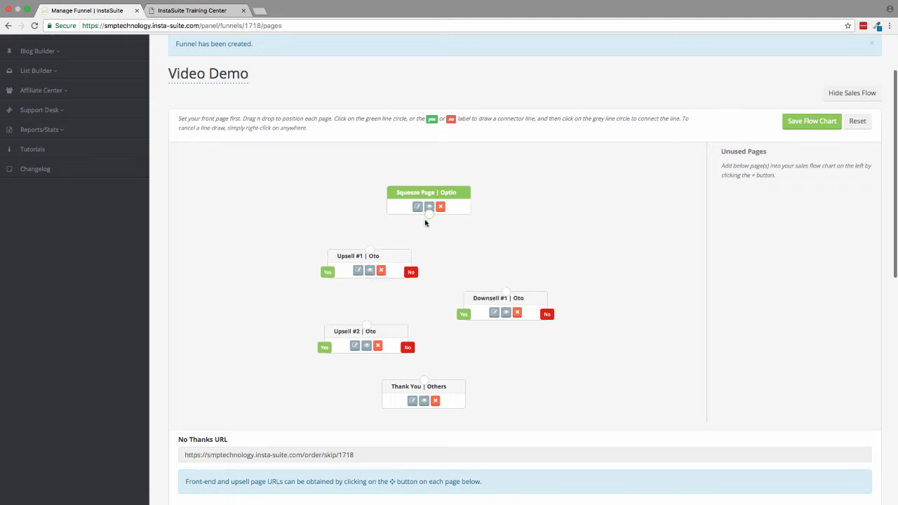
- Connect Squeeze Page to Upsell #1, and link Upsell #1's Yes to Upsell #2 and its No to Downsell #1
left_click(430, 216)
left_click(372, 252)
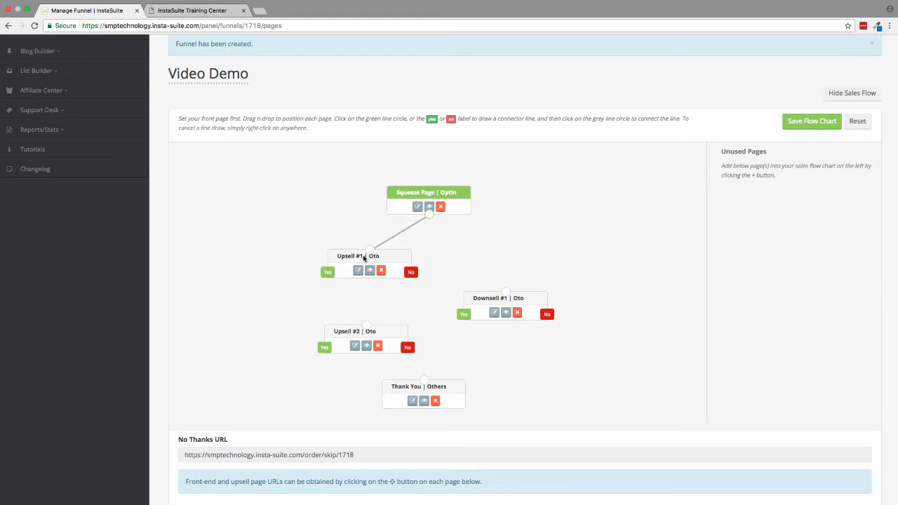
left_click(330, 276)
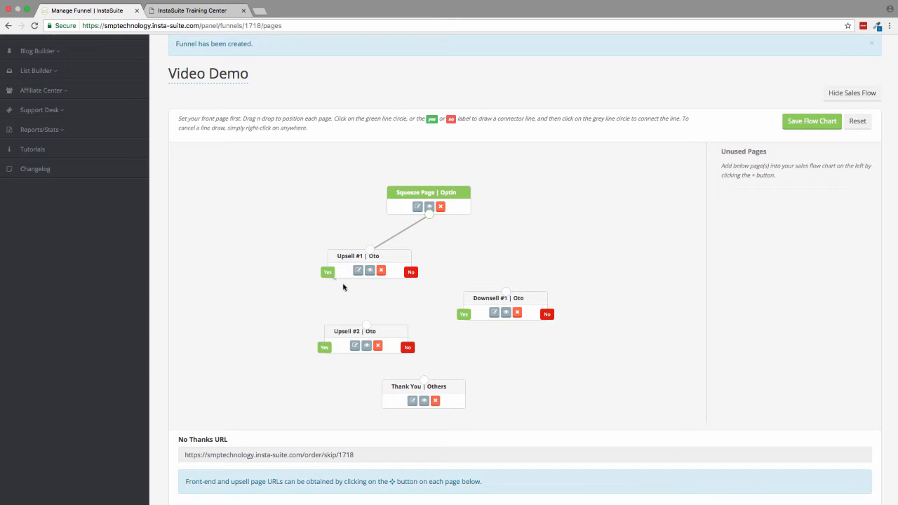
left_click(367, 327)
left_click(412, 272)
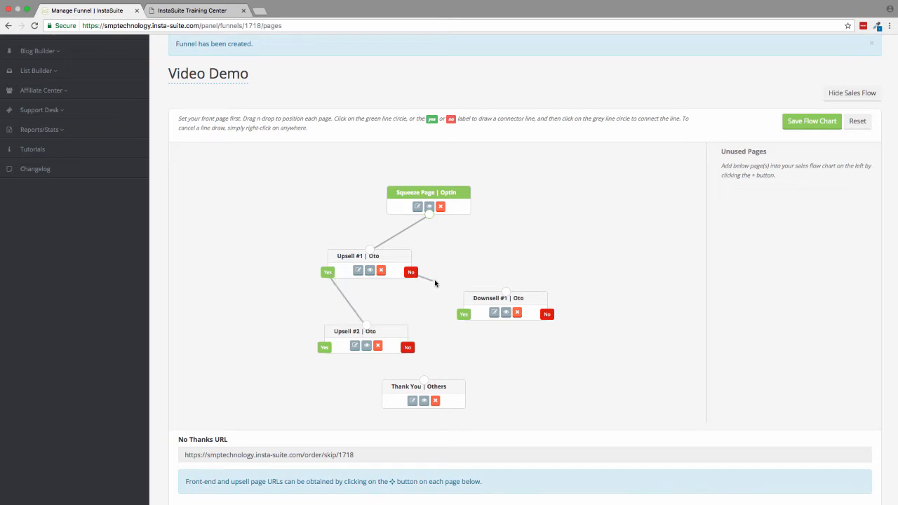
left_click(504, 291)
- Connect both the Yes and No outcomes of Downsell #1 to Upsell #2
left_click(465, 315)
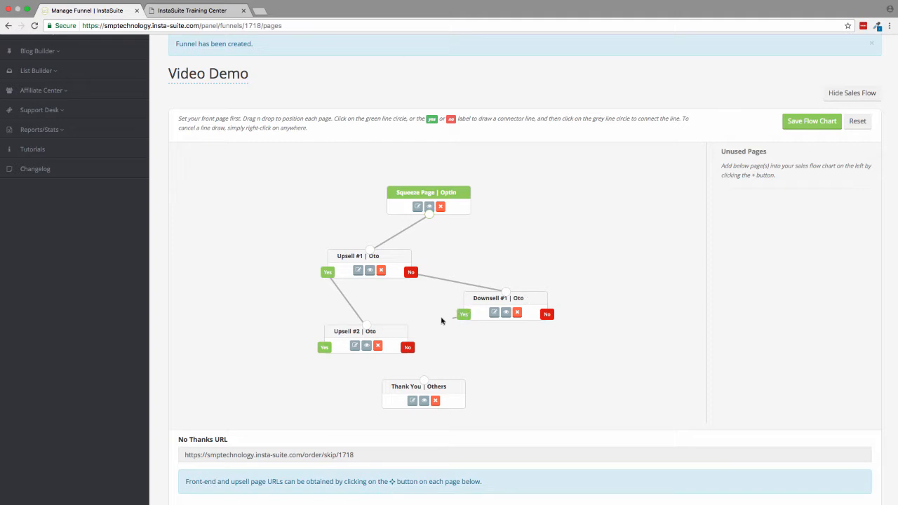
left_click(374, 325)
left_click(548, 317)
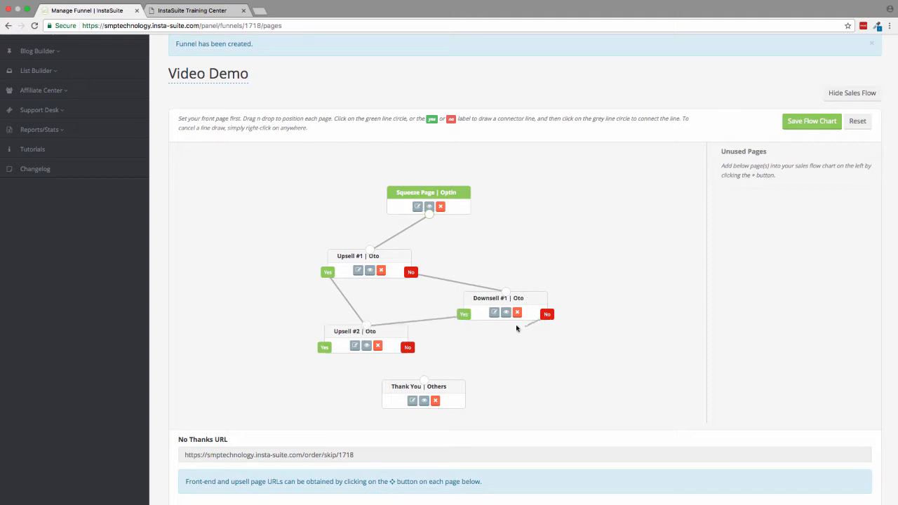
left_click(367, 325)
- Connect both the Yes and No outcomes of Upsell #2 to the Thank You page
left_click(328, 349)
left_click(424, 380)
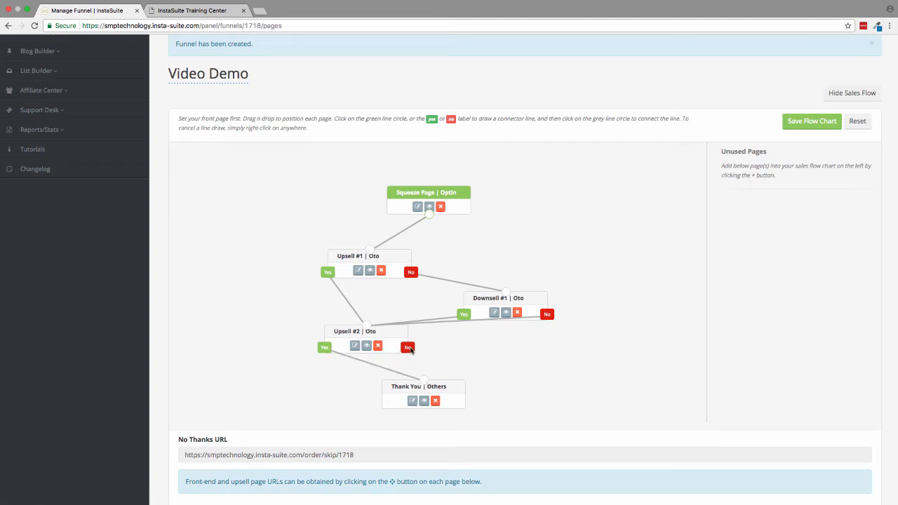
left_click(409, 348)
left_click(424, 380)
scroll(452, 326, "down", 3)
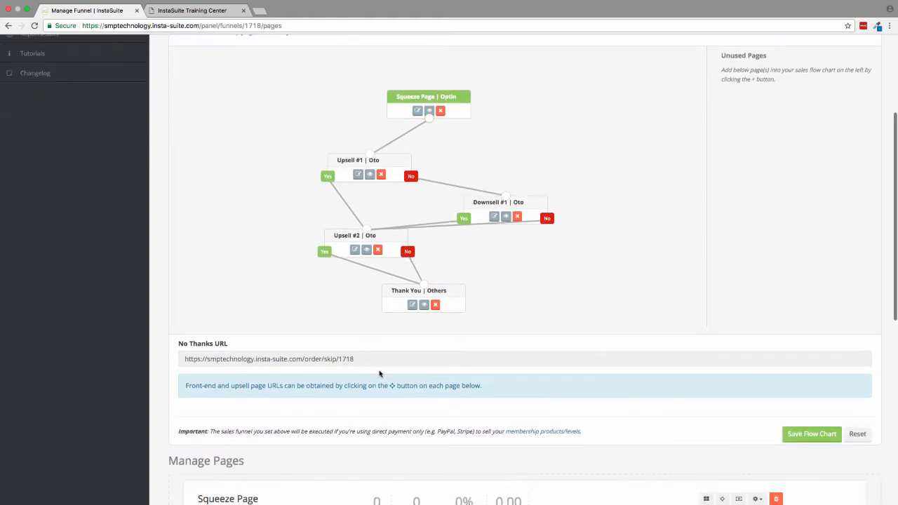
- Look at the Funnel section of the InstaSuite Training Center and return to the Video Demo funnel page
scroll(425, 395, "up", 2)
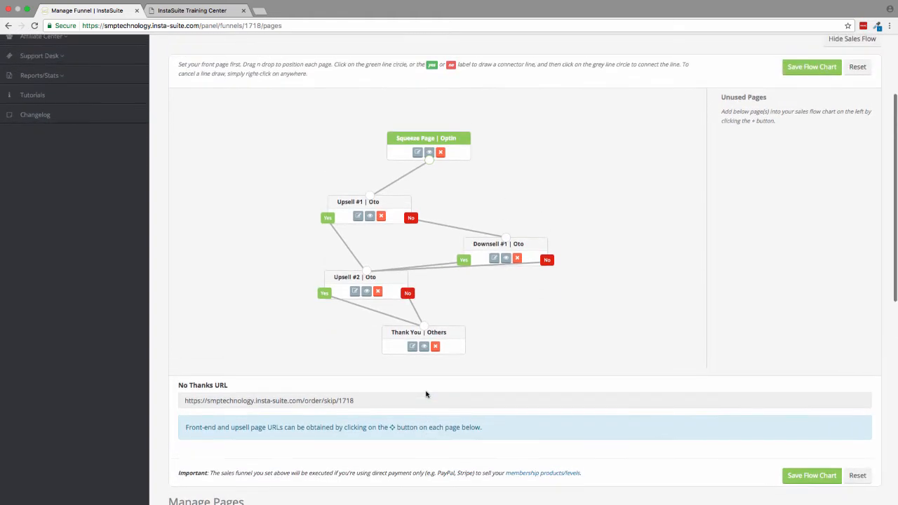
left_click(180, 12)
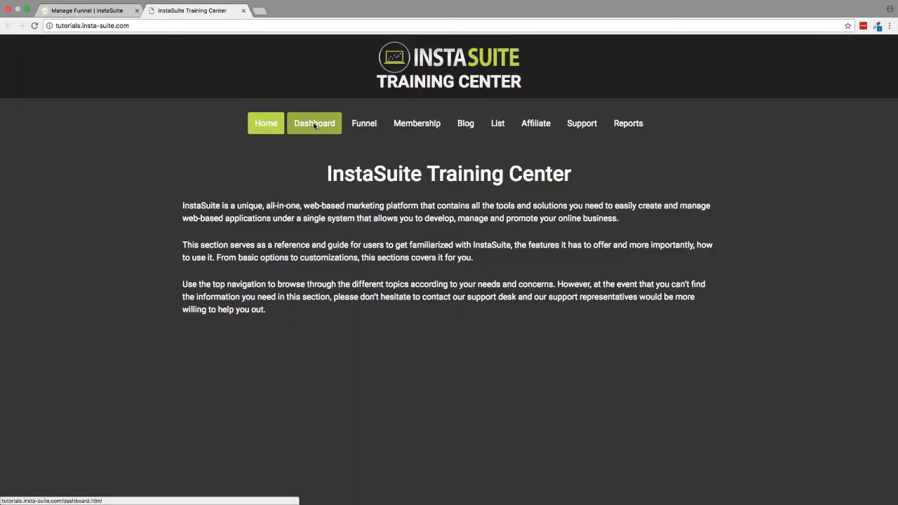
left_click(365, 125)
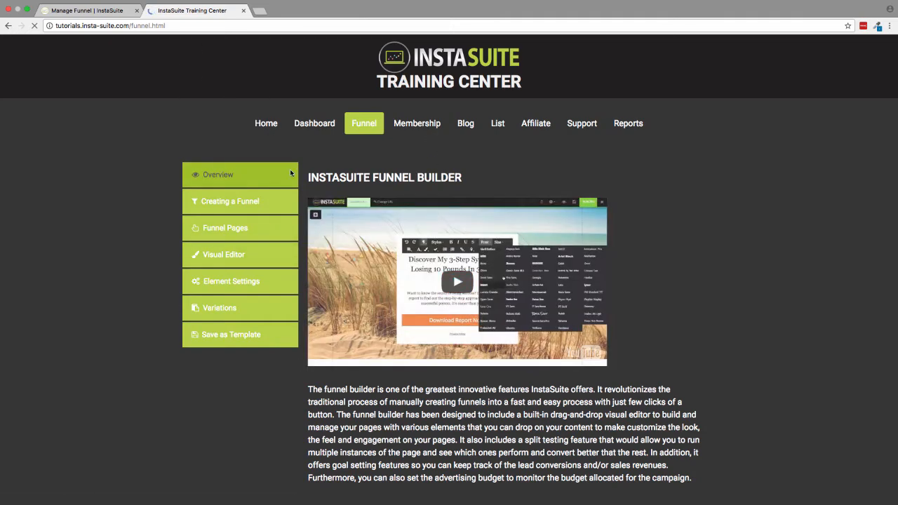
left_click(105, 11)
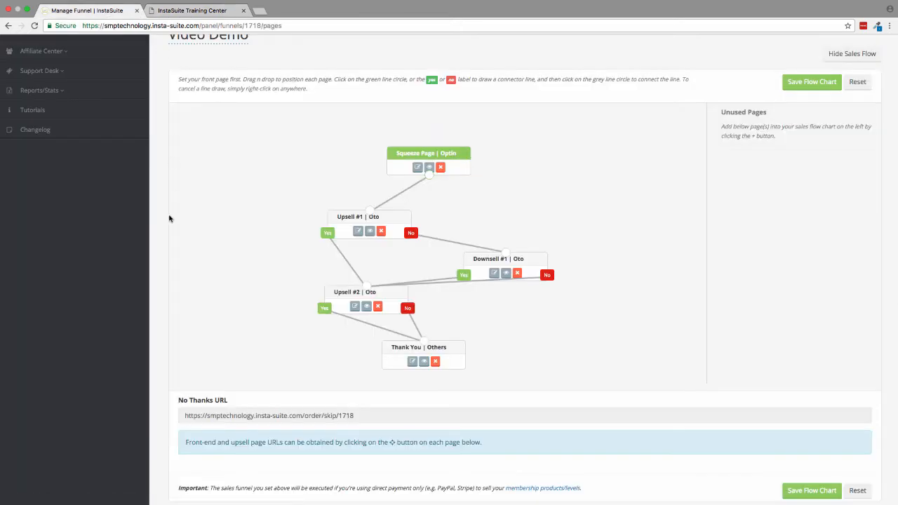
- Open the template gallery for the Squeeze Page, browse the squeeze designs, and choose the Postcard template
scroll(70, 255, "down", 5)
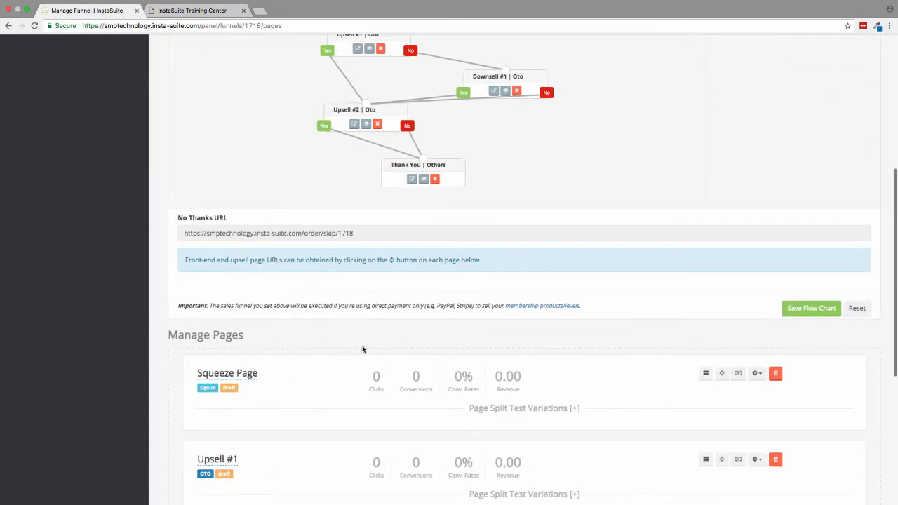
scroll(503, 386, "up", 5)
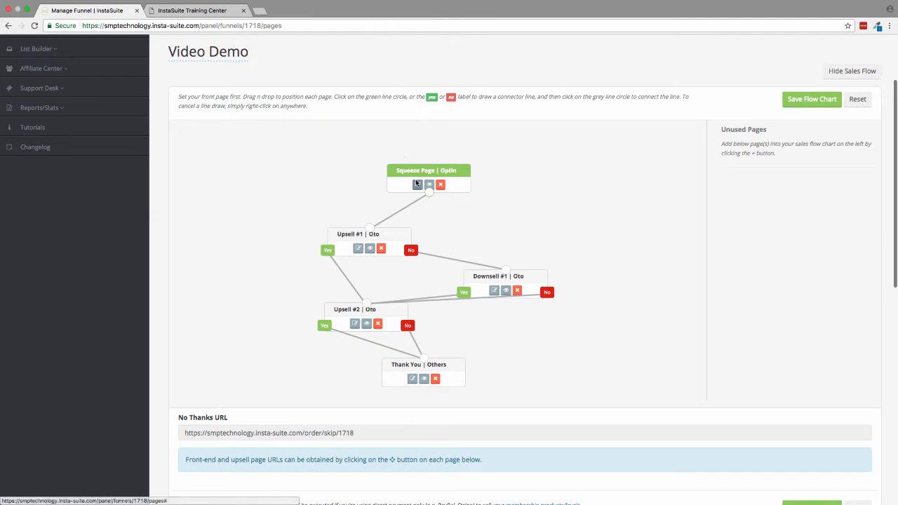
left_click(418, 186)
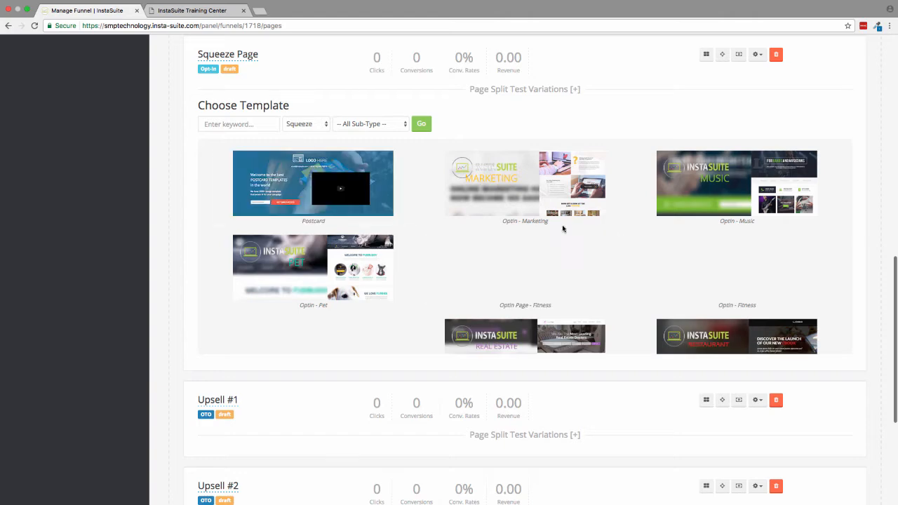
mouse_move(567, 182)
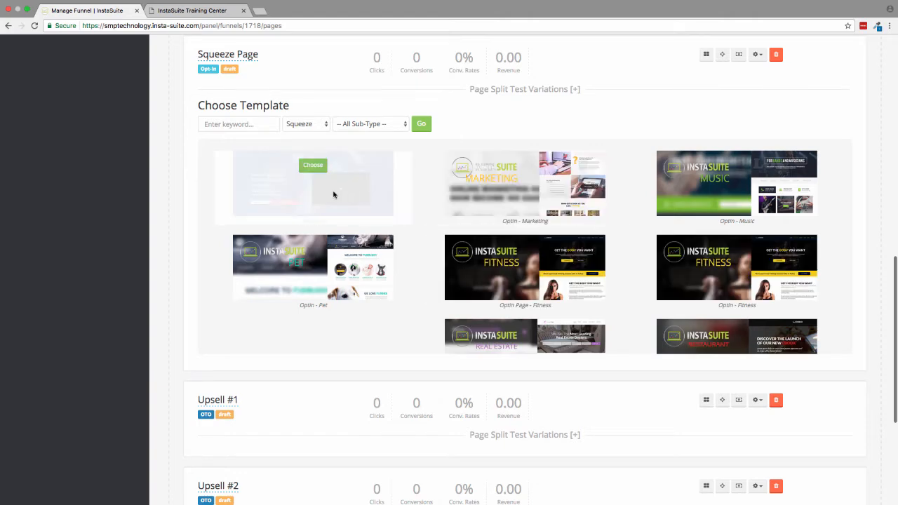
mouse_move(730, 219)
mouse_move(683, 257)
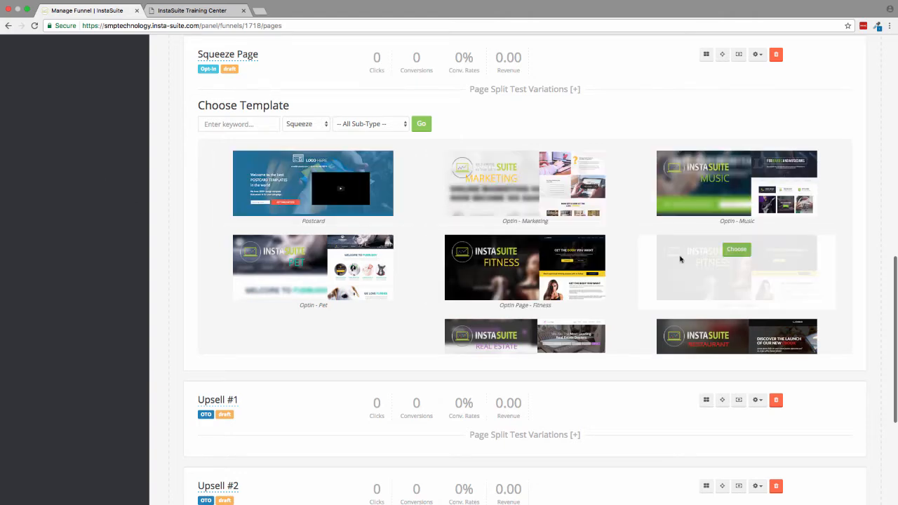
scroll(683, 257, "down", 1)
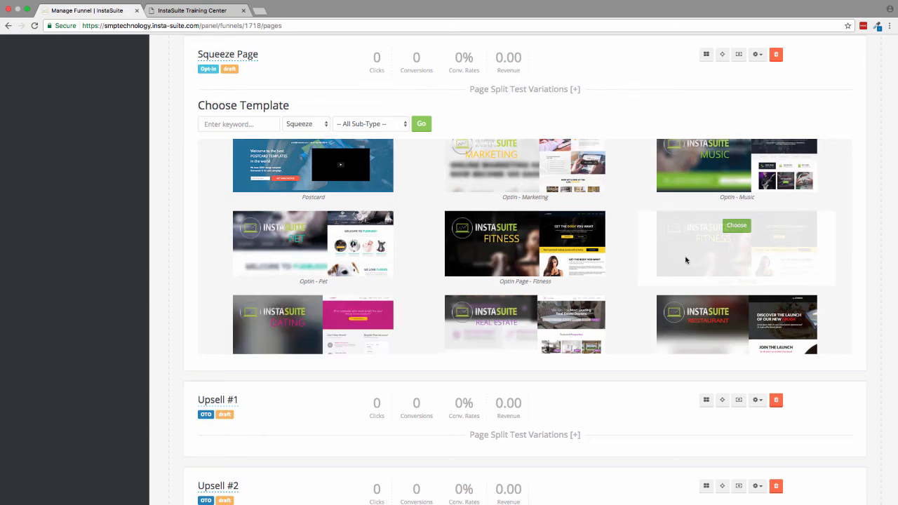
scroll(675, 260, "down", 2)
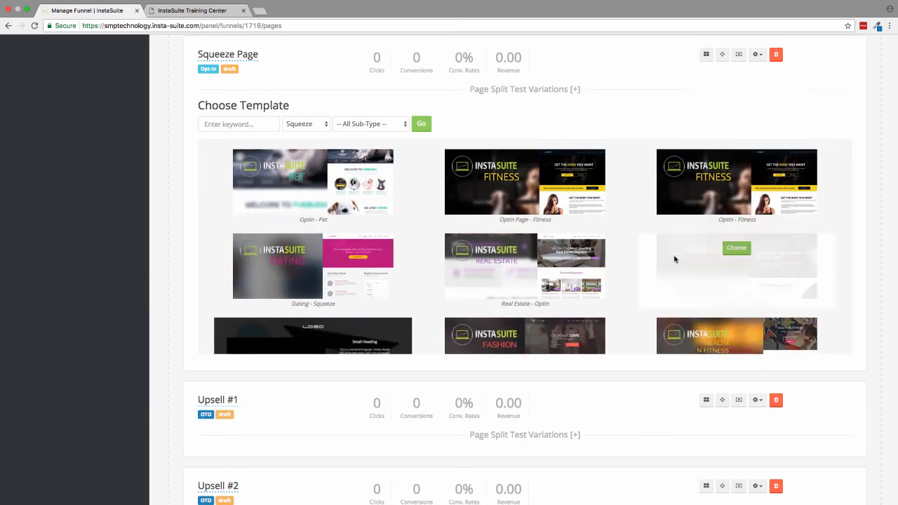
scroll(674, 260, "down", 5)
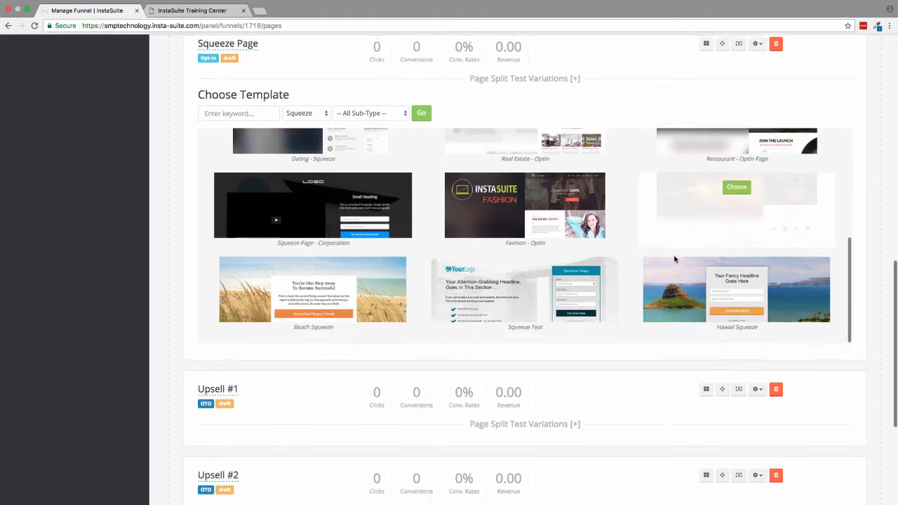
scroll(635, 254, "up", 10)
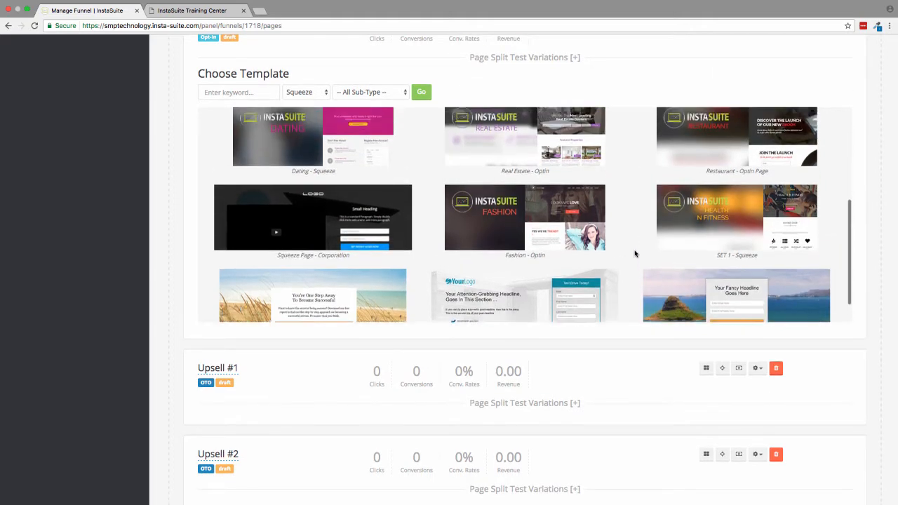
scroll(635, 254, "up", 2)
left_click(307, 208)
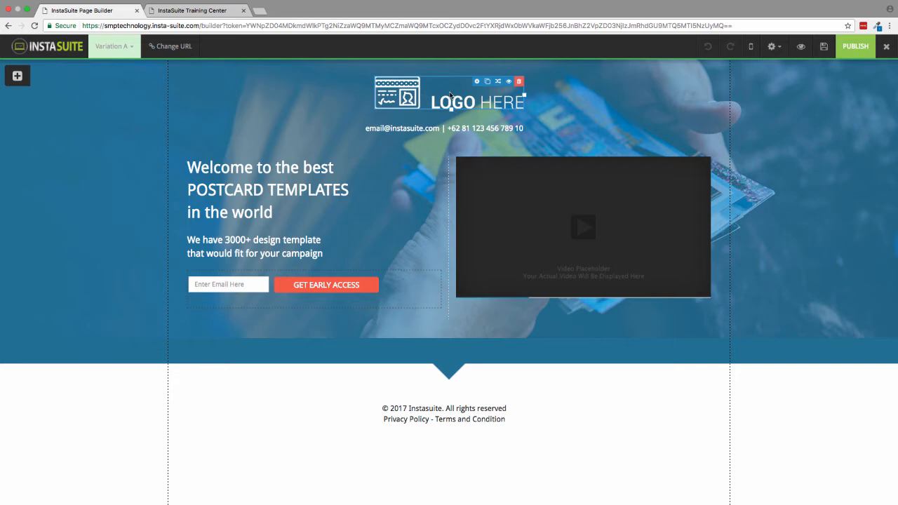
- Examine the logo image's general, formatting and on-click action settings, trying the top margin slider, and close them
scroll(421, 169, "down", 1)
scroll(421, 169, "up", 1)
mouse_move(457, 103)
left_mouse_down()
mouse_move(455, 138)
mouse_move(464, 97)
left_mouse_up()
left_click(477, 81)
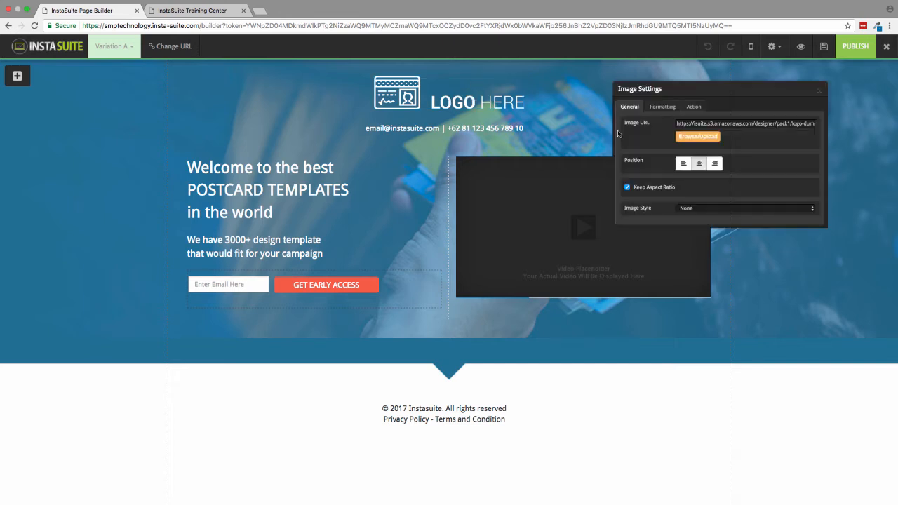
left_click(670, 108)
mouse_move(675, 123)
left_mouse_down()
mouse_move(740, 125)
mouse_move(658, 129)
left_mouse_up()
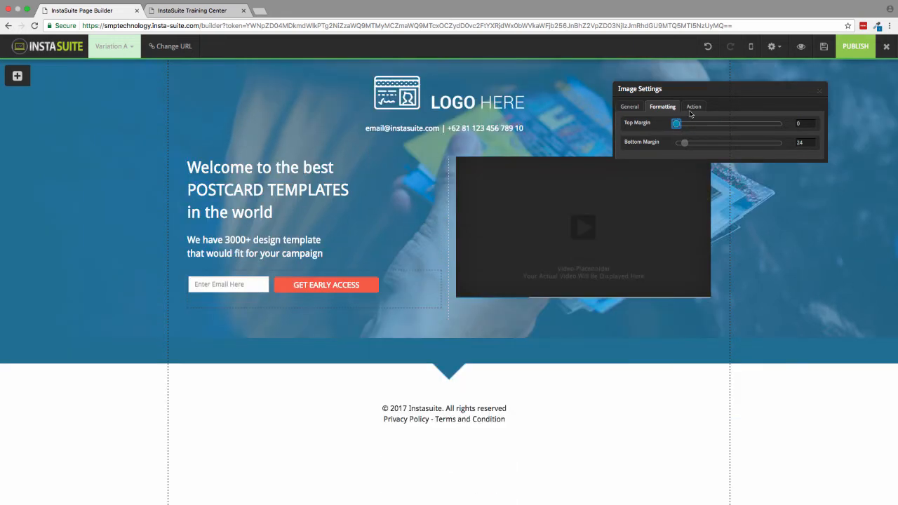
left_click(692, 108)
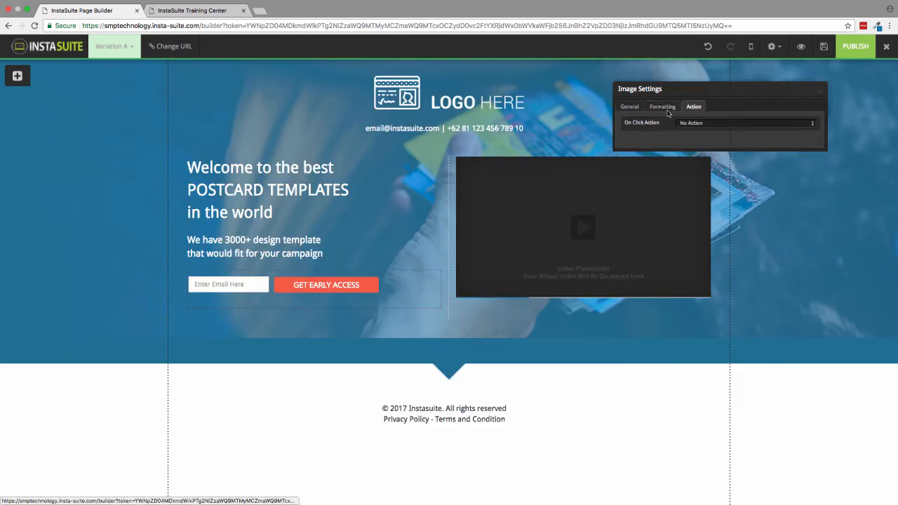
left_click(819, 94)
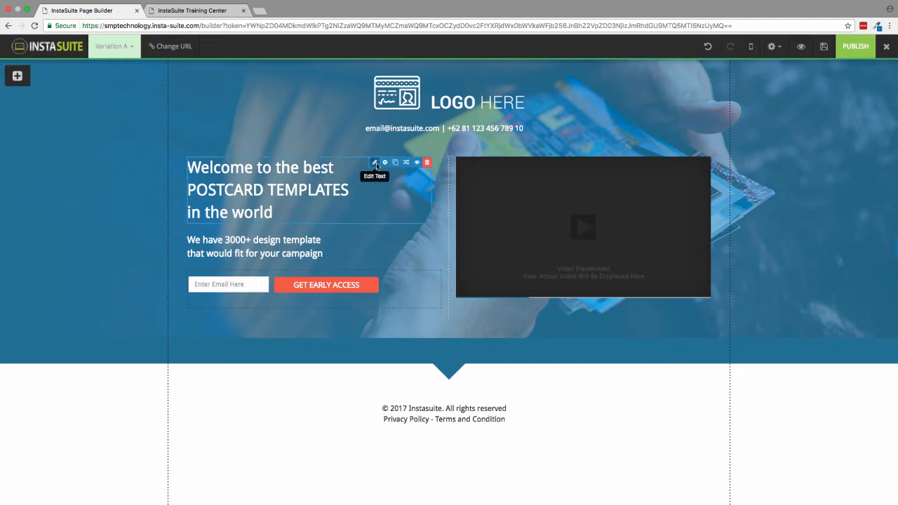
- Replace "POSTCARD TEMPLATES" in the squeeze page heading with "DEMO SITE"
left_click(375, 163)
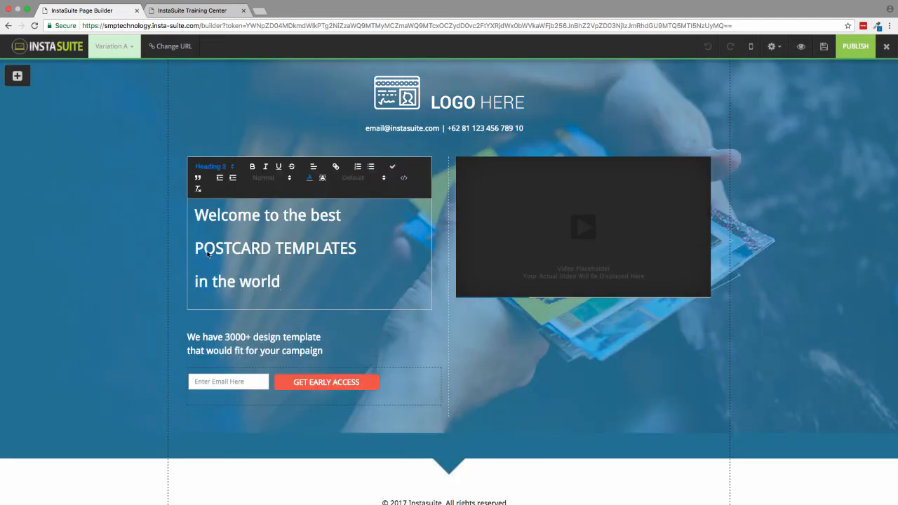
key("BackSpace")
key("BackSpace")
key("BackSpace")
key("BackSpace")
key("BackSpace")
key("BackSpace")
key("BackSpace")
key("BackSpace")
key("BackSpace")
key("BackSpace")
key("BackSpace")
key("BackSpace")
key("BackSpace")
key("BackSpace")
key("BackSpace")
key("BackSpace")
key("BackSpace")
key("BackSpace")
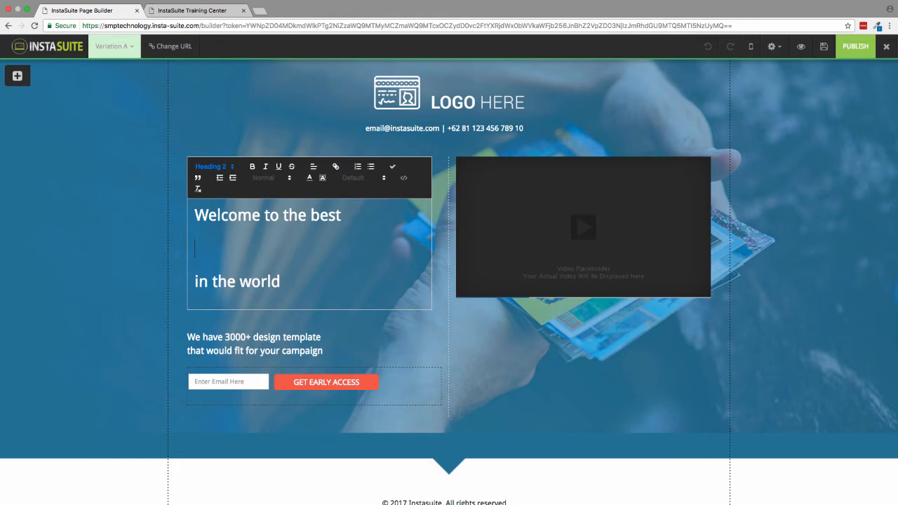
type("DEMO SITE")
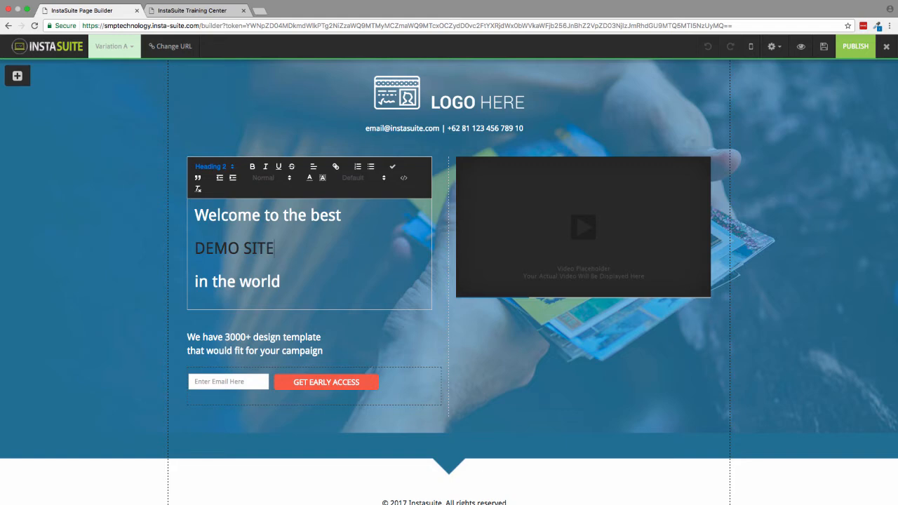
- Recolour the entire heading text, trying green before settling on purple, and finish the text edit
key("super+a")
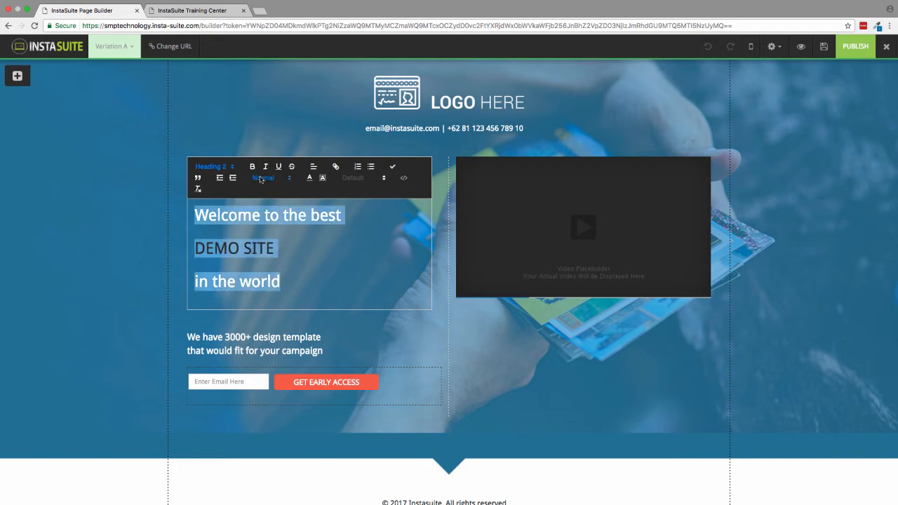
left_click(309, 178)
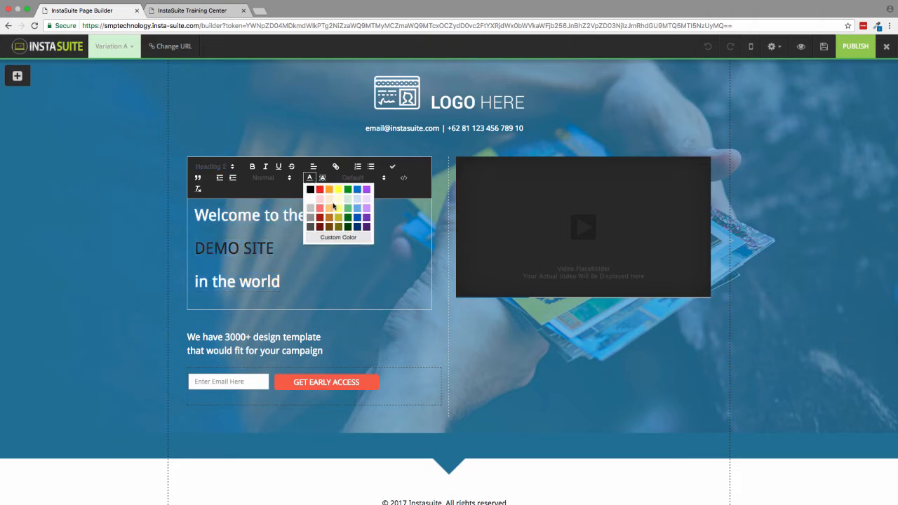
left_click(347, 208)
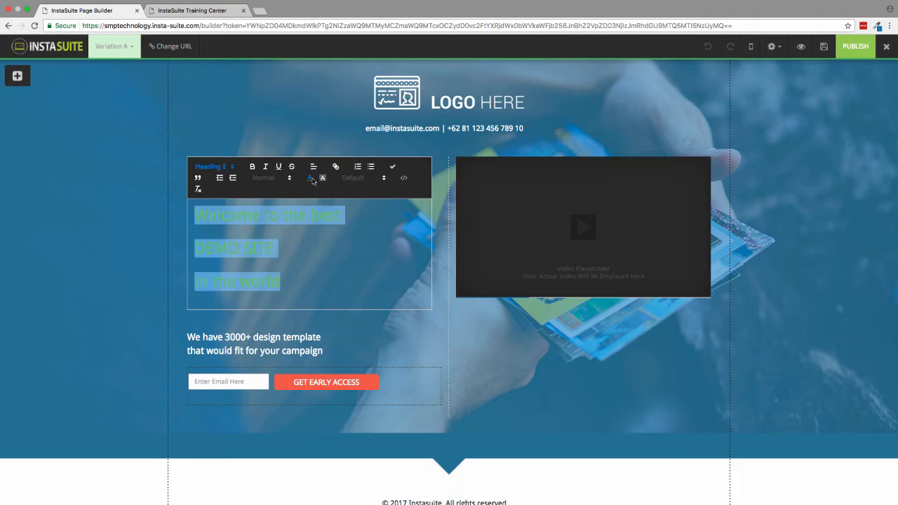
left_click(310, 177)
left_click(366, 190)
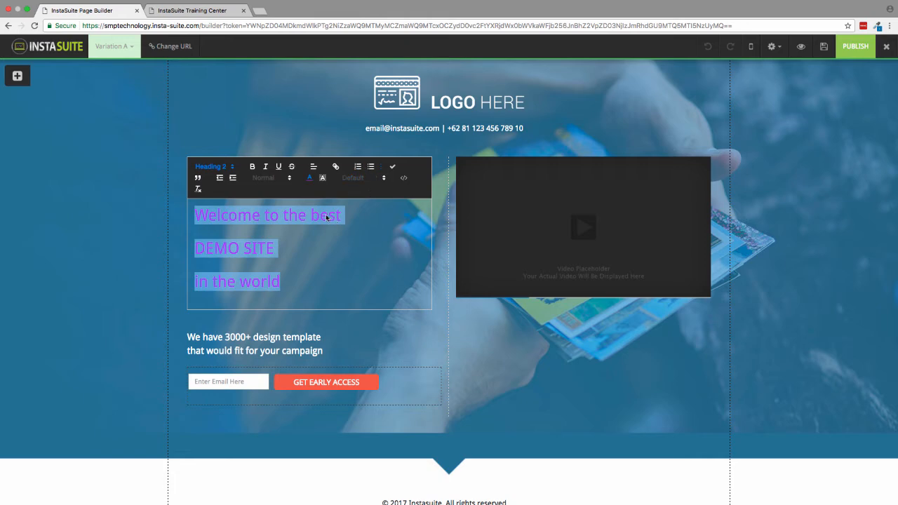
left_click(395, 168)
left_click(280, 144)
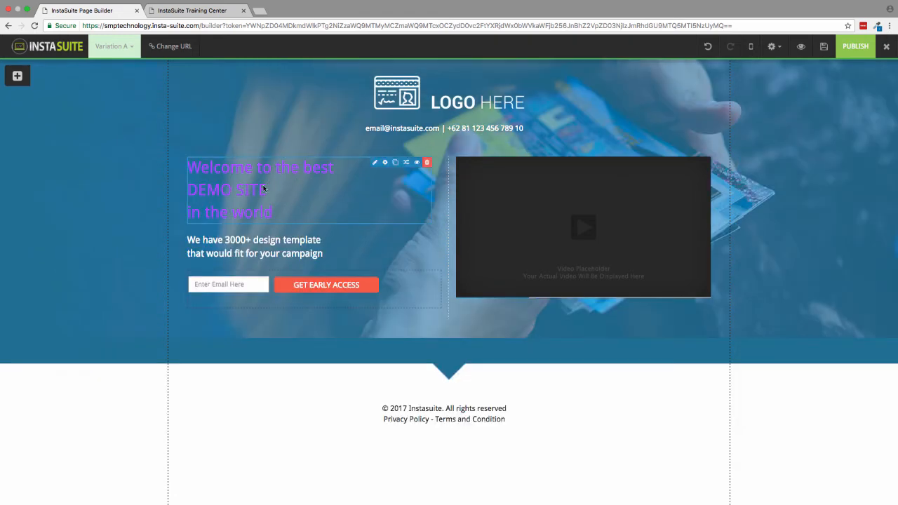
- Examine the heading's line height, white space and margin options in its text settings and close them
left_click(385, 162)
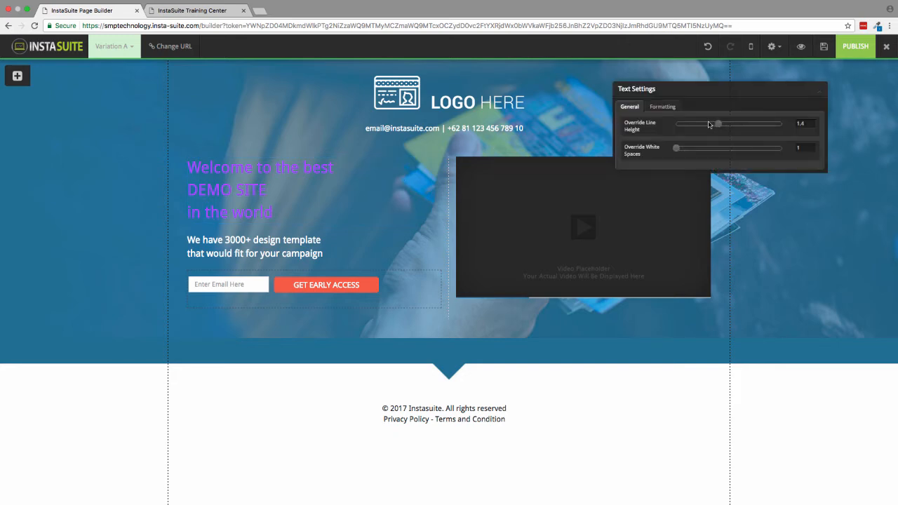
left_click(670, 107)
left_click_drag(677, 124, 675, 162)
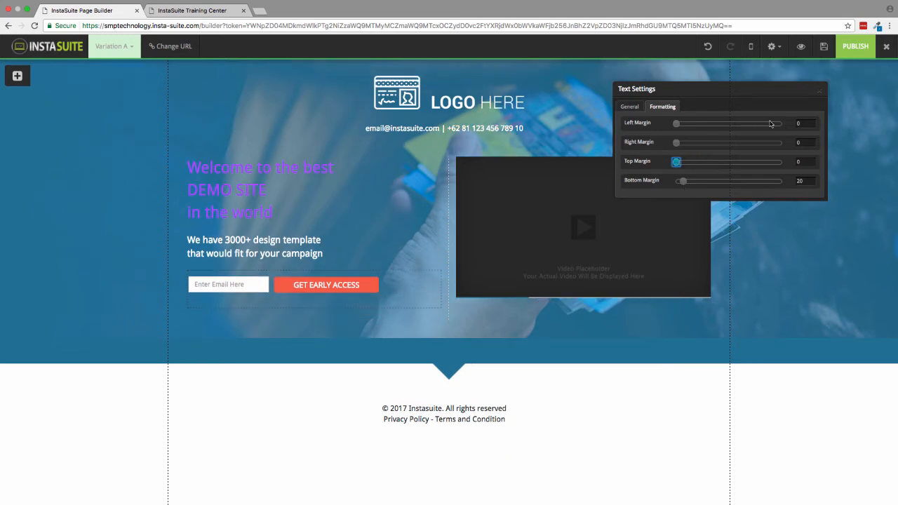
left_click(817, 92)
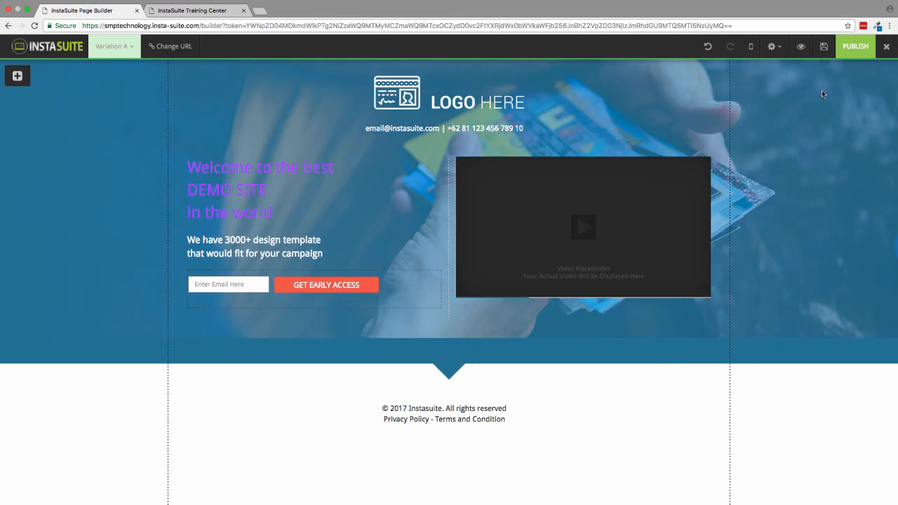
- Insert the pre-made laptop showcase block with a Read More button directly below the hero section
left_click(19, 76)
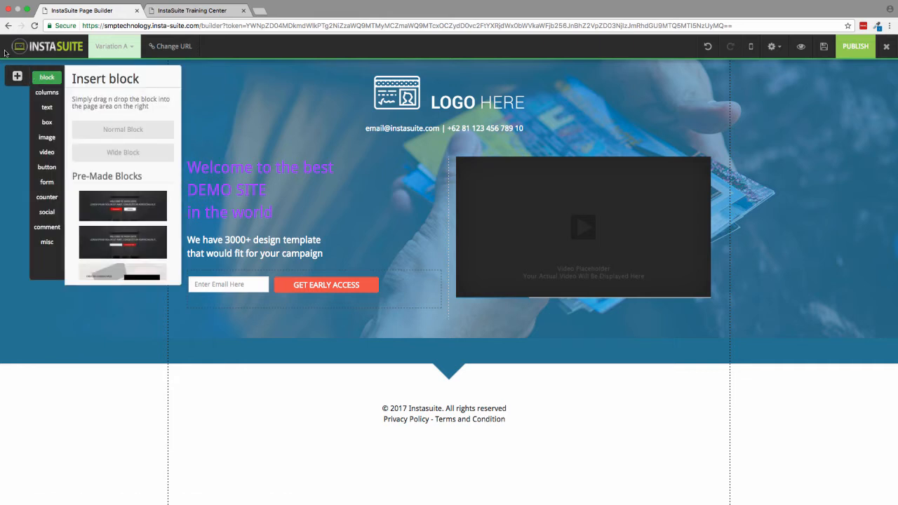
left_click(49, 94)
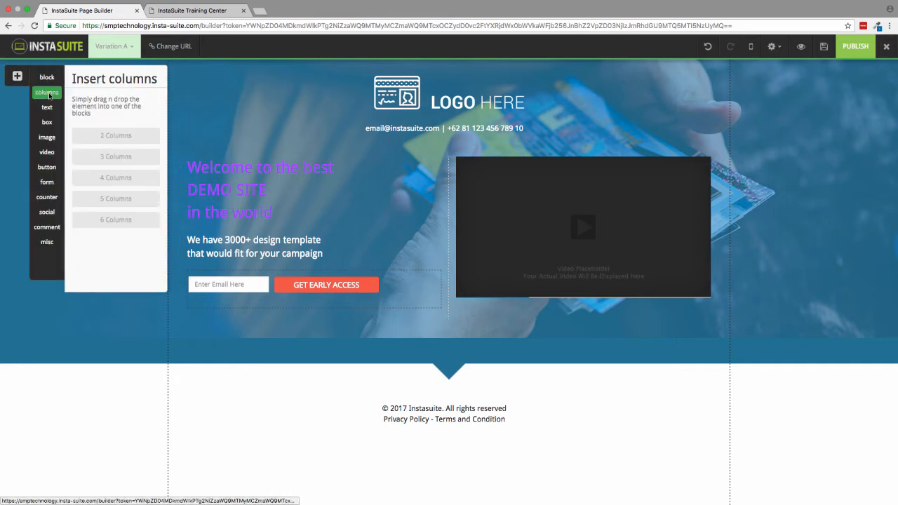
left_click(47, 77)
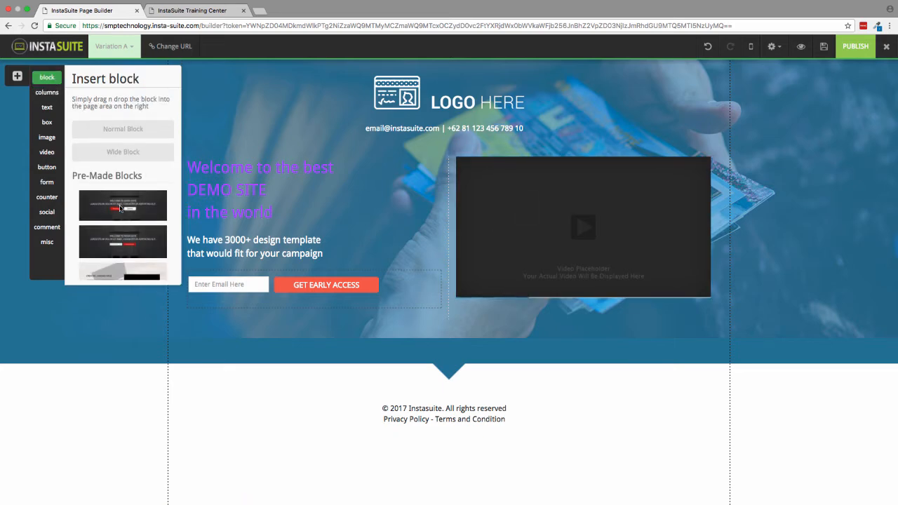
scroll(121, 209, "down", 3)
scroll(120, 209, "down", 2)
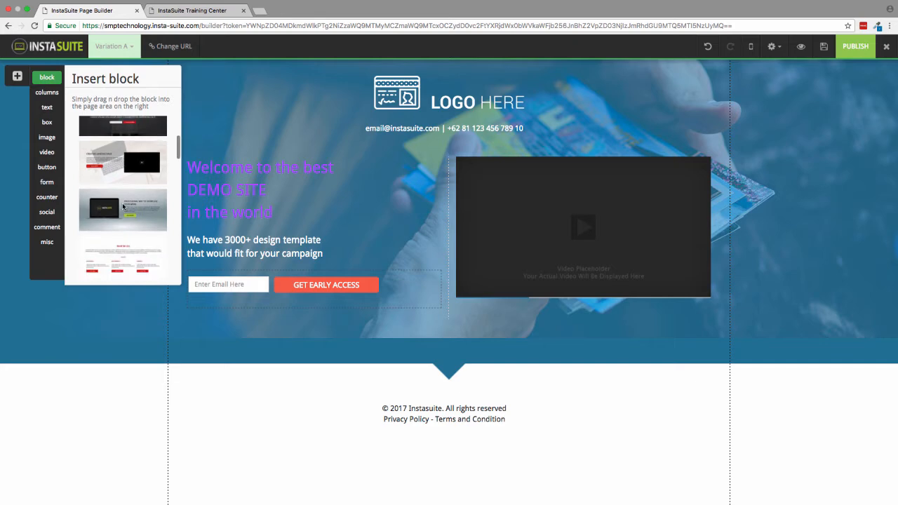
left_click_drag(122, 196, 377, 344)
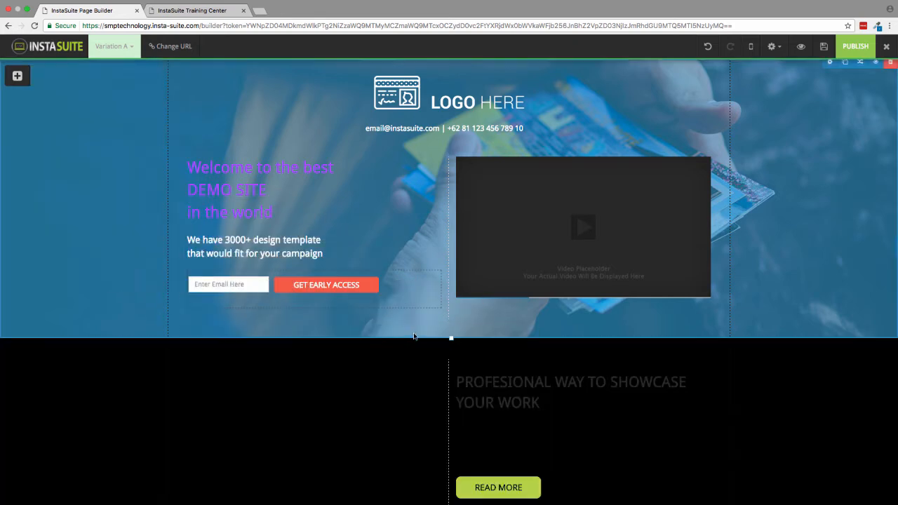
scroll(415, 337, "down", 3)
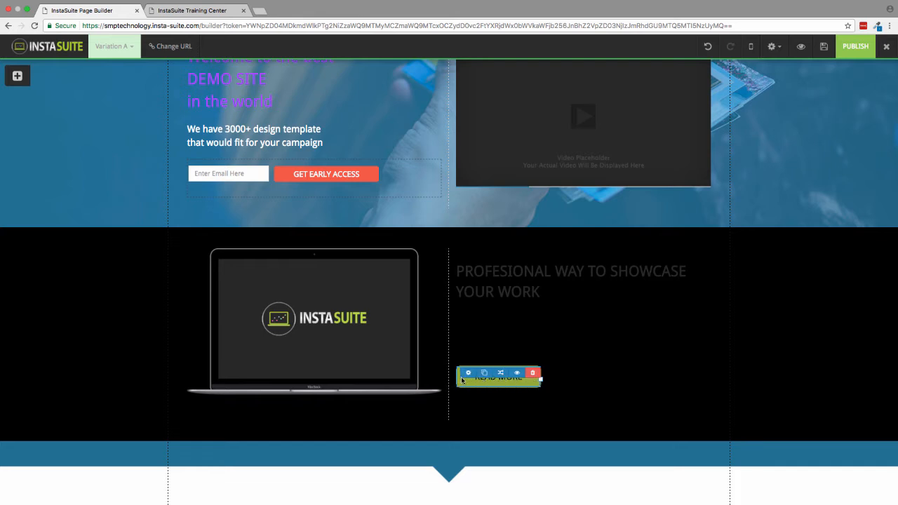
- Examine the Read More button's animation effects and show delay options, and close them without choosing an effect
left_click(495, 376)
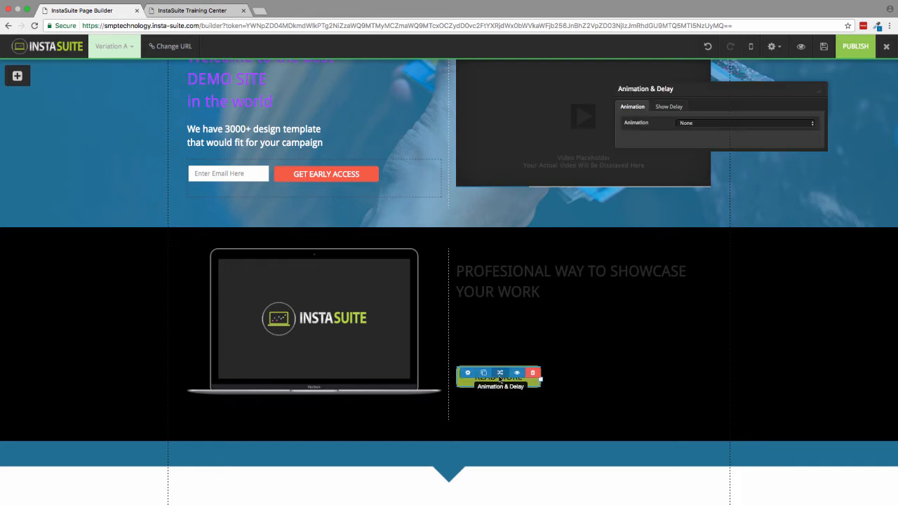
left_click(670, 107)
left_click(638, 107)
left_click(680, 122)
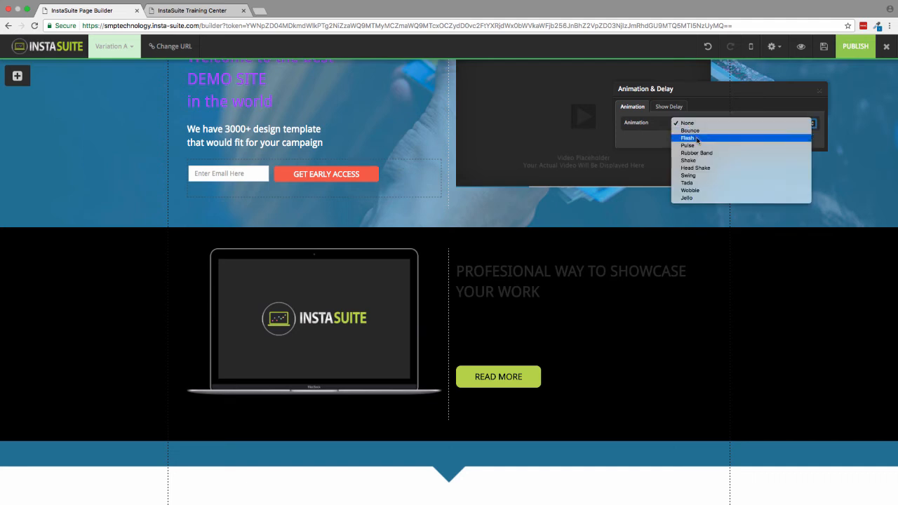
left_click(710, 112)
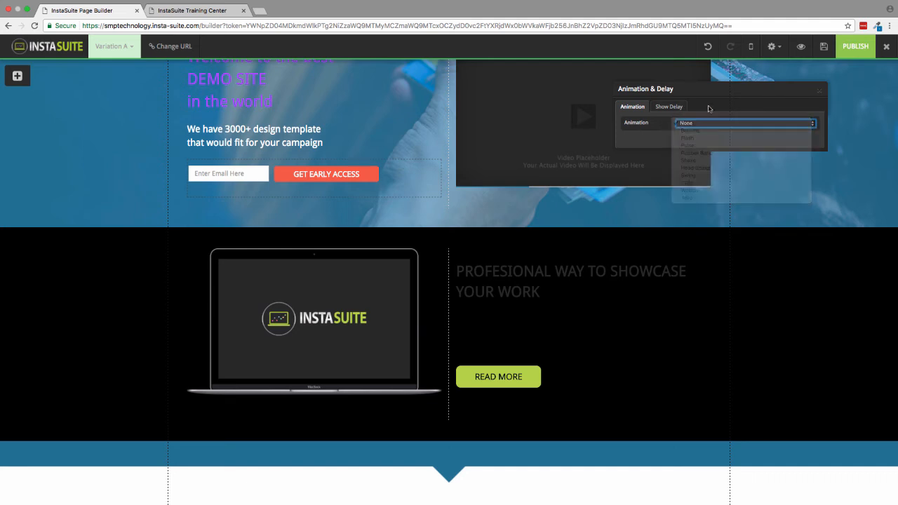
left_click(668, 107)
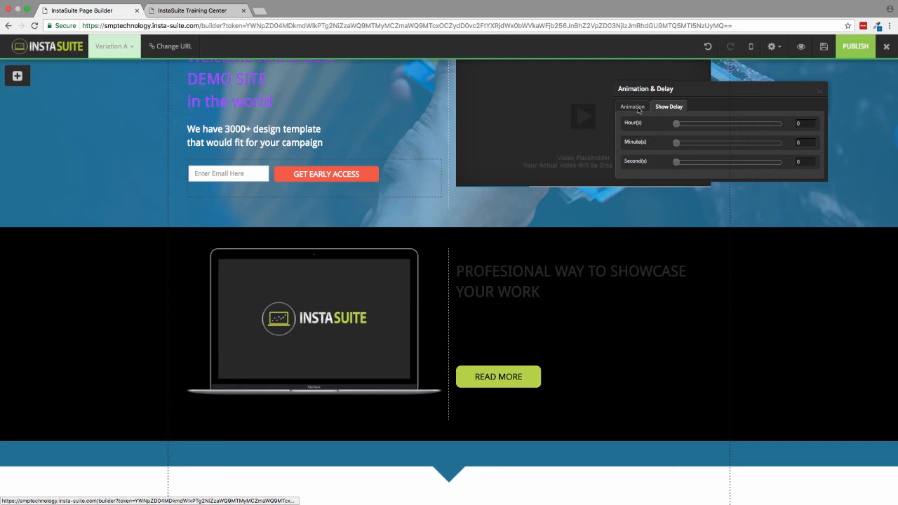
left_click(636, 108)
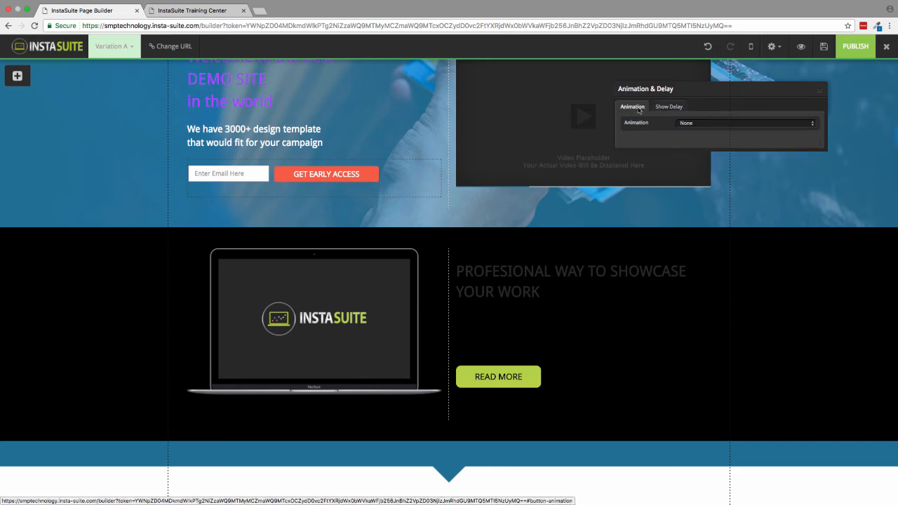
left_click(819, 93)
- Insert a video element above the email opt-in form in the hero section and delete it again
scroll(813, 100, "up", 3)
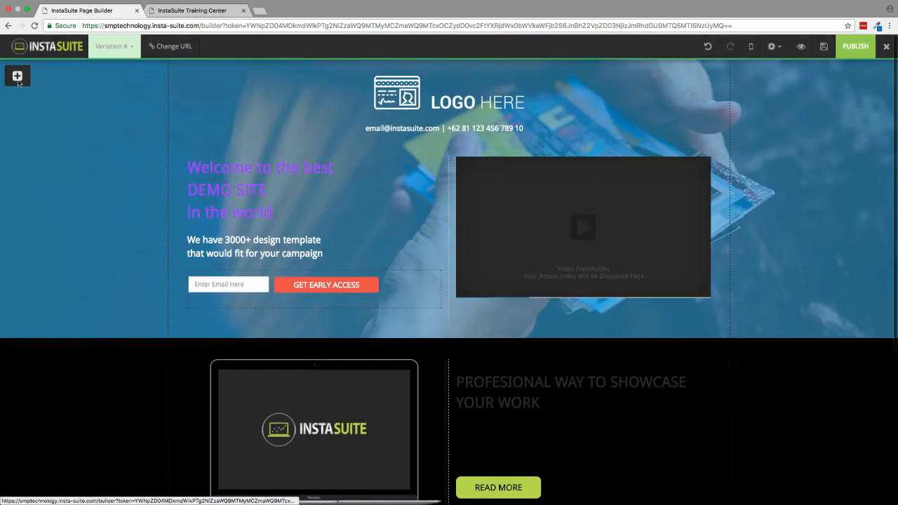
left_click(18, 80)
left_click(49, 153)
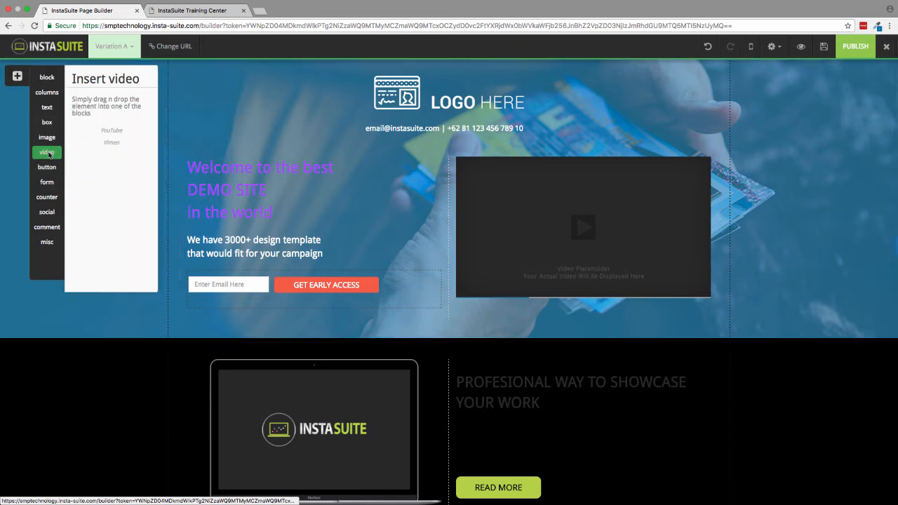
left_click_drag(101, 142, 248, 273)
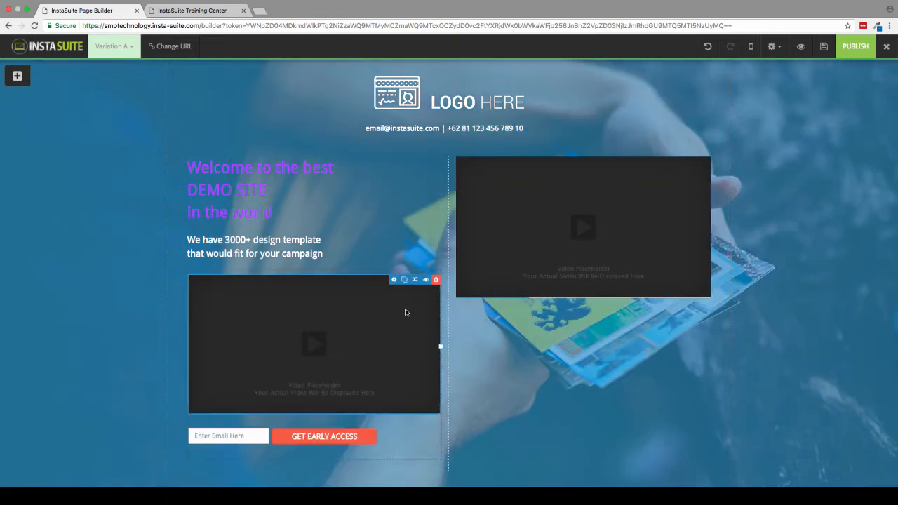
left_click(435, 280)
- Examine the general and formatting settings of the hero section's existing video placeholder and close them
left_click(529, 164)
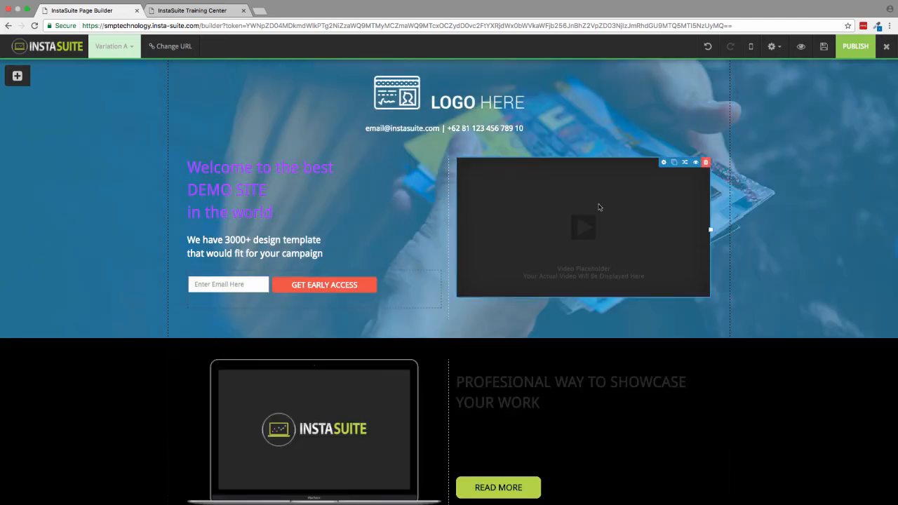
left_click(663, 163)
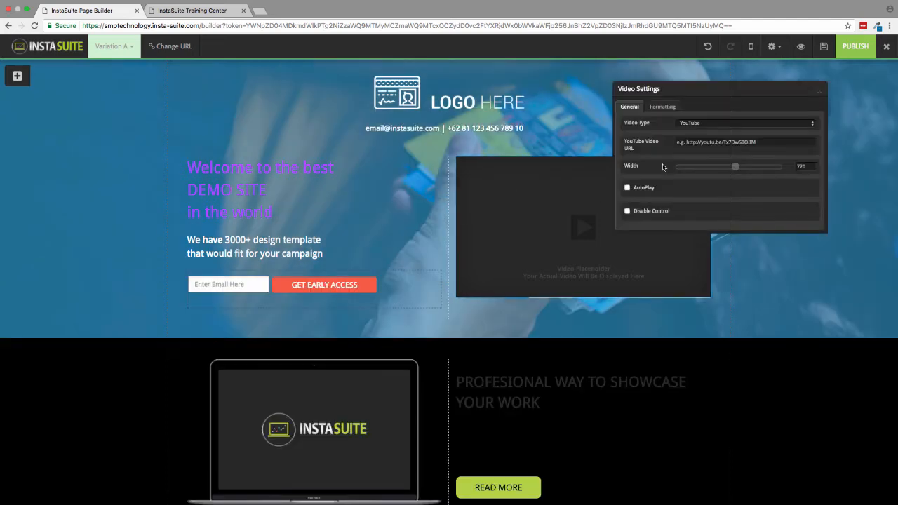
left_click(730, 143)
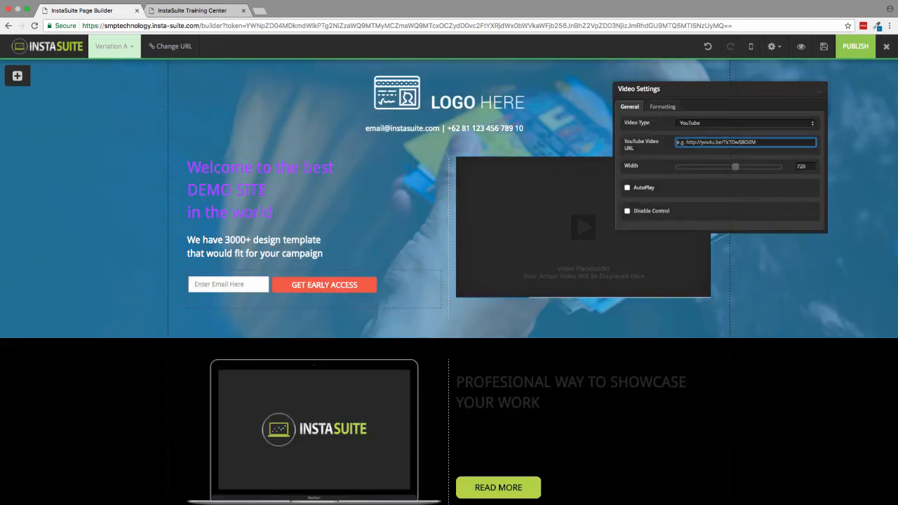
left_click(665, 108)
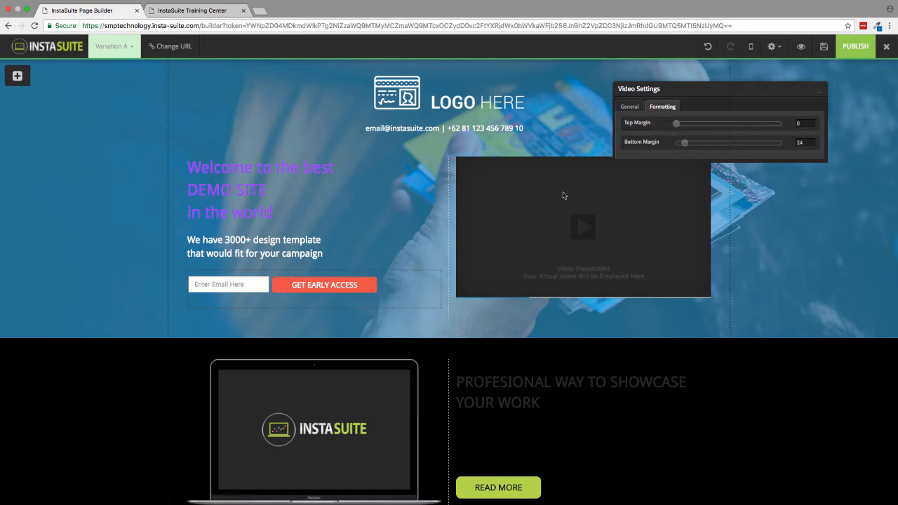
left_click(818, 92)
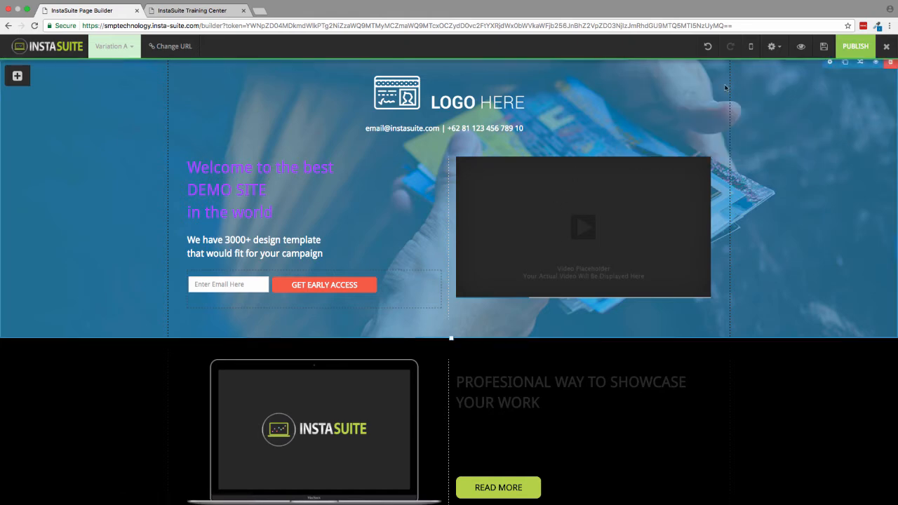
- Examine the social, comment, image, box, text and columns elements that can be added to the page
left_click(16, 82)
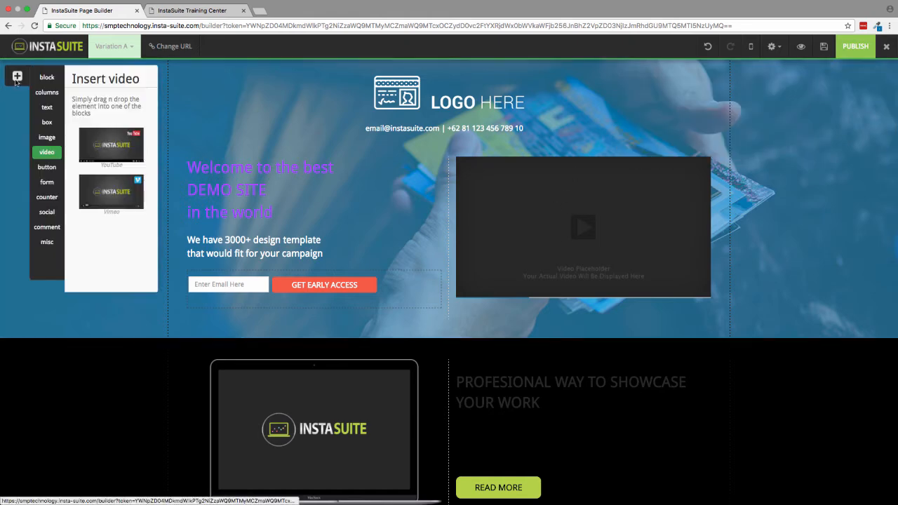
left_click(46, 211)
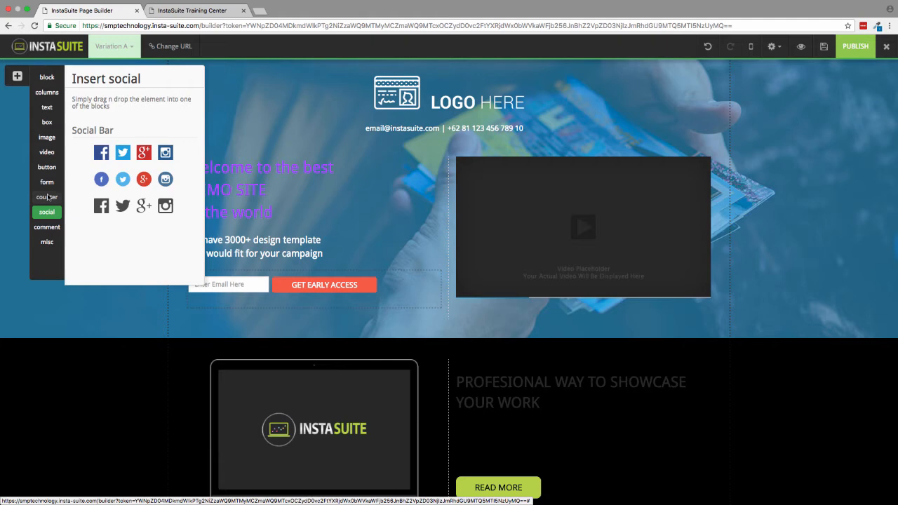
left_click(102, 154)
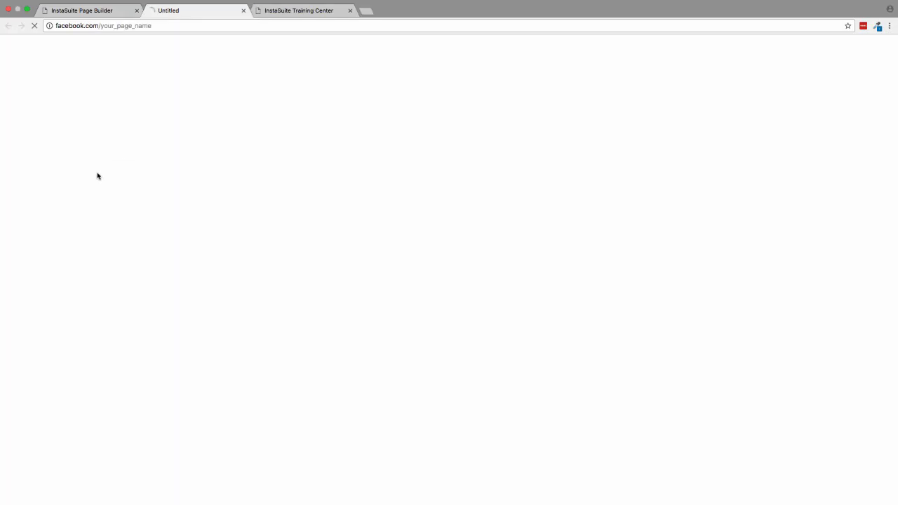
left_click(243, 10)
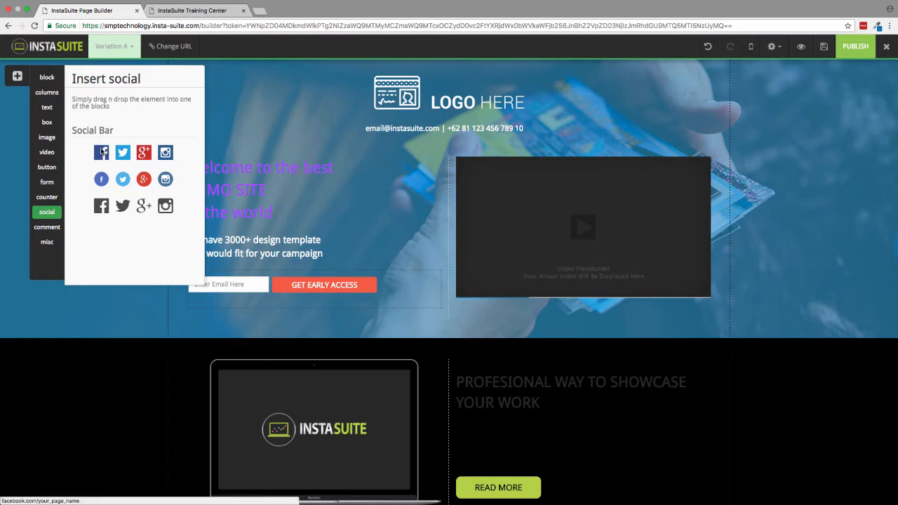
scroll(443, 265, "down", 2)
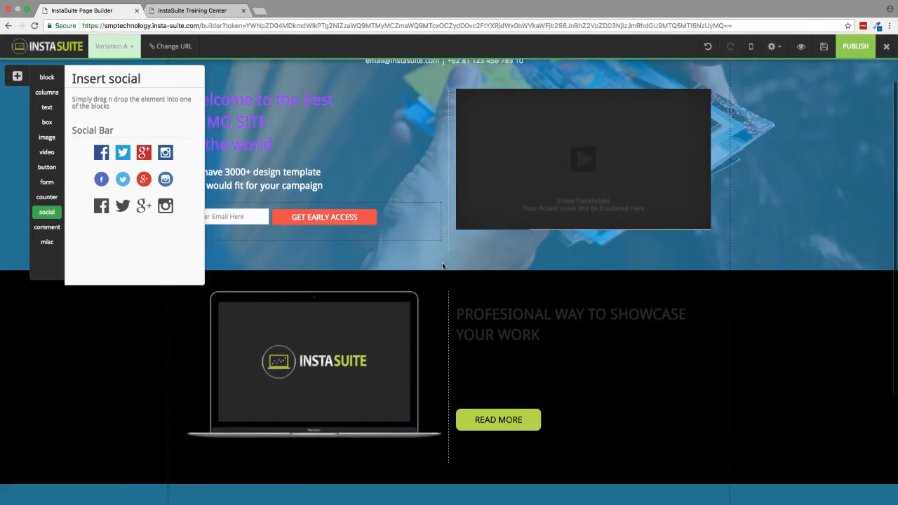
scroll(443, 265, "down", 4)
scroll(442, 266, "up", 6)
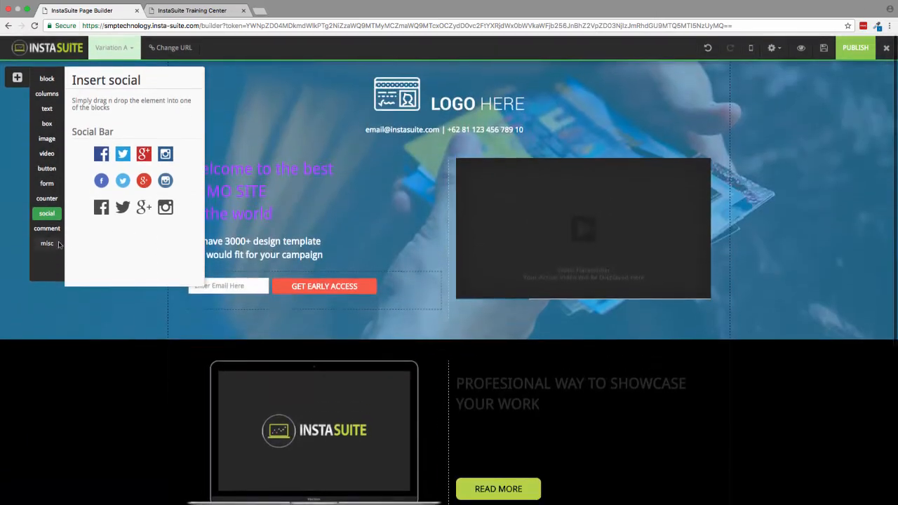
left_click(47, 228)
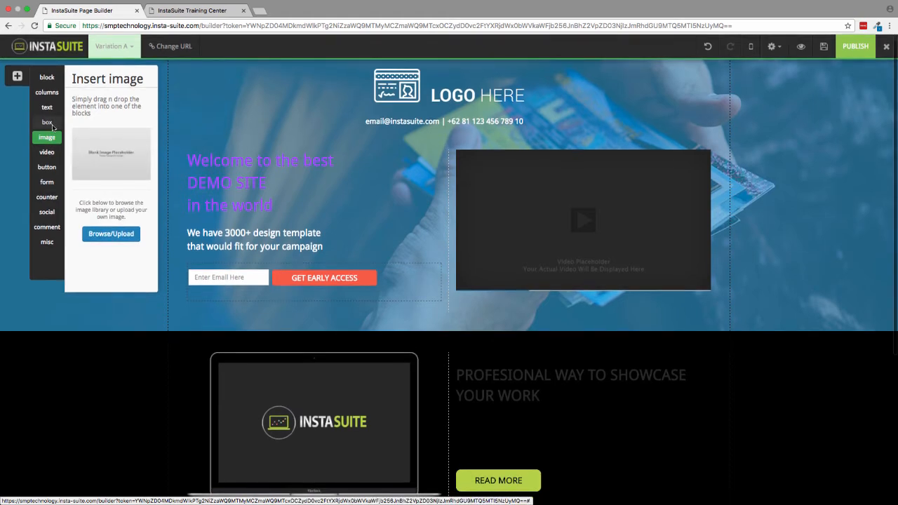
left_click(45, 120)
left_click(46, 108)
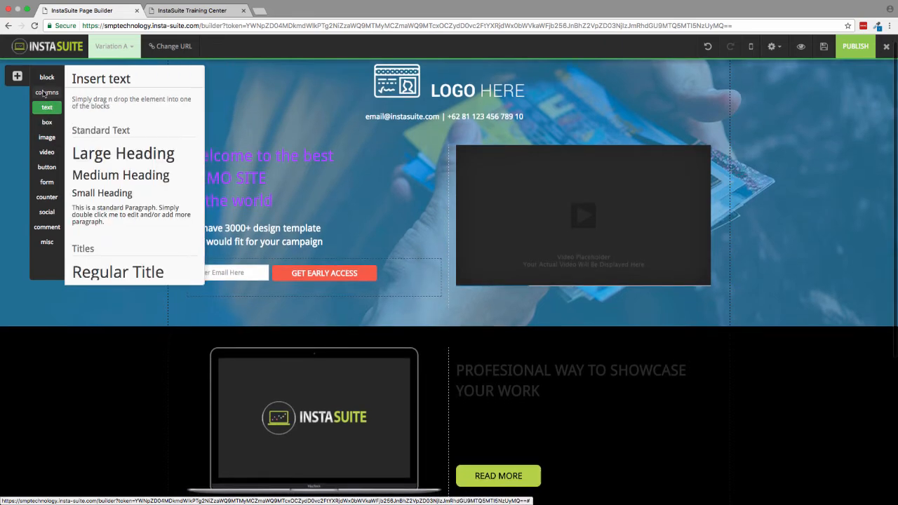
left_click(46, 92)
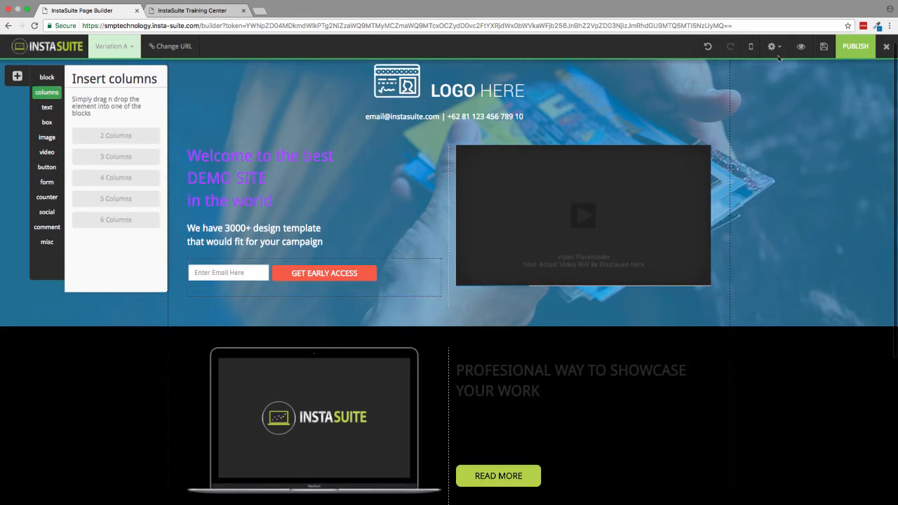
- Save and publish the squeeze page, and exit the page builder to the funnel's page list
left_click(824, 46)
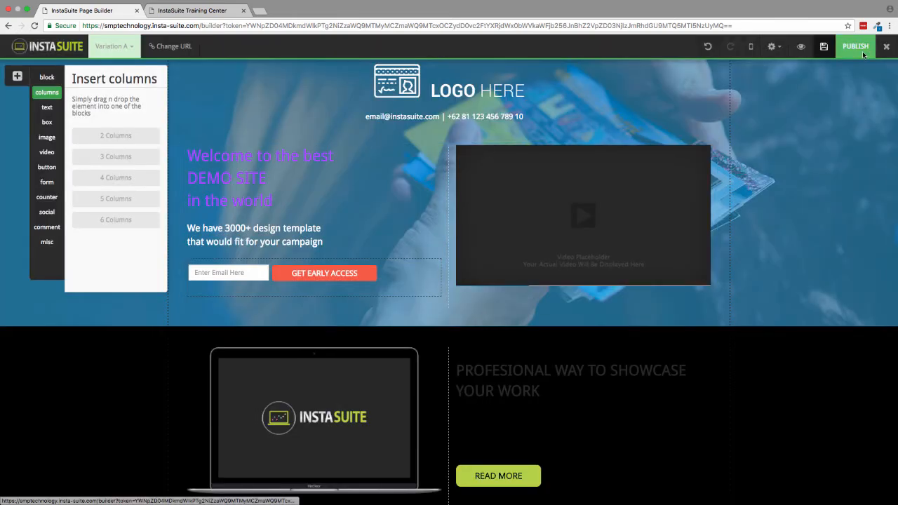
left_click(844, 52)
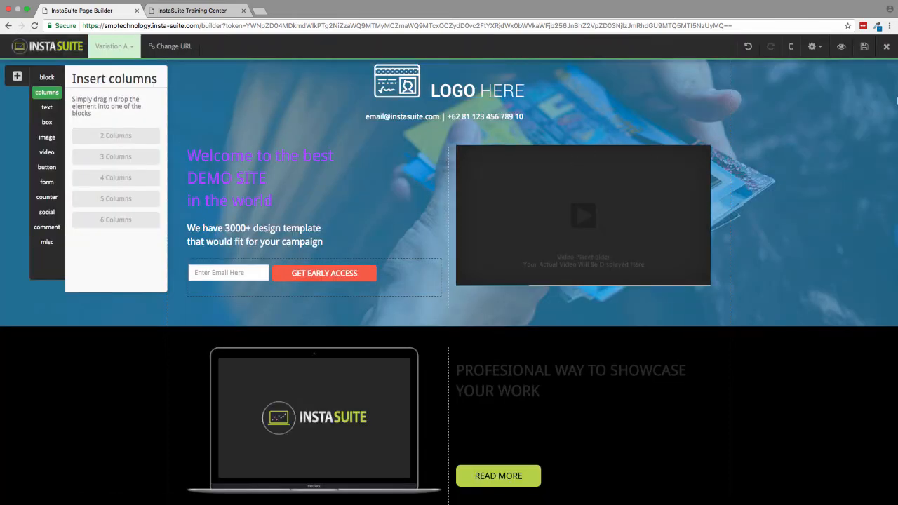
left_click(886, 47)
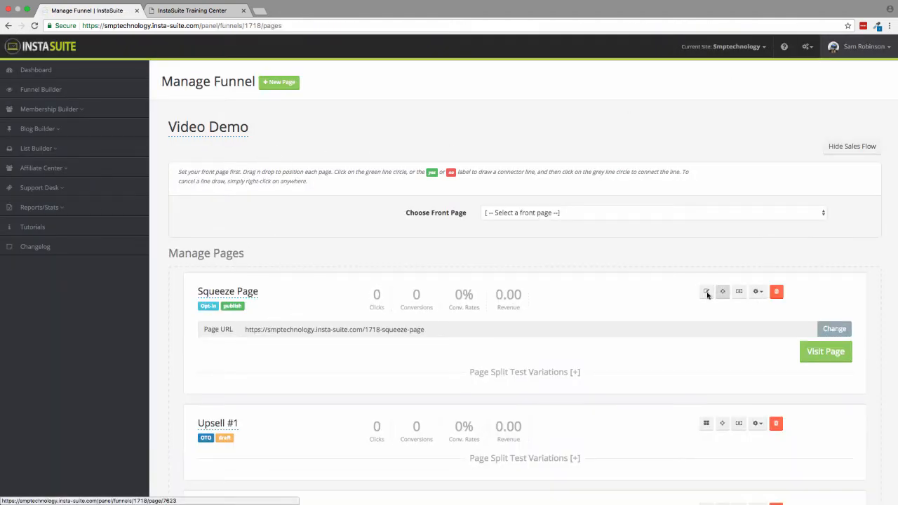
- Reopen the squeeze page in the page builder and open the email opt-in form's settings
scroll(715, 294, "up", 1)
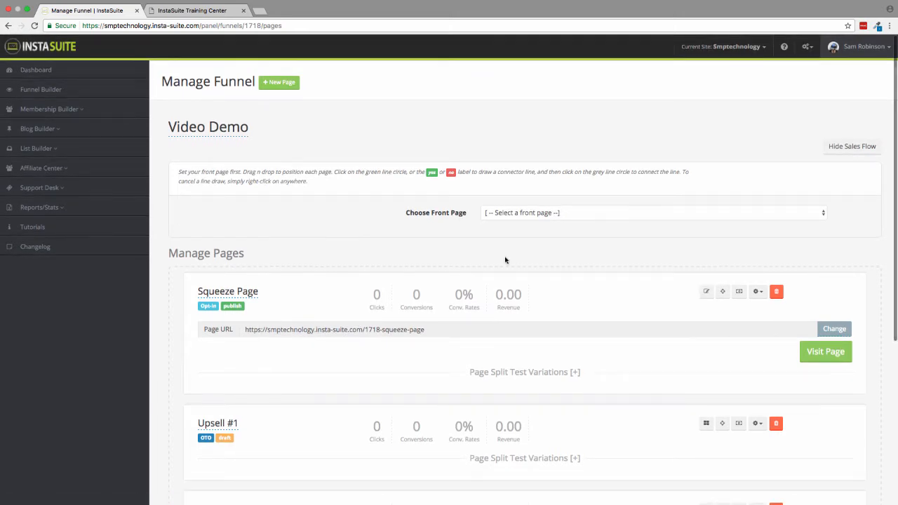
left_click(706, 291)
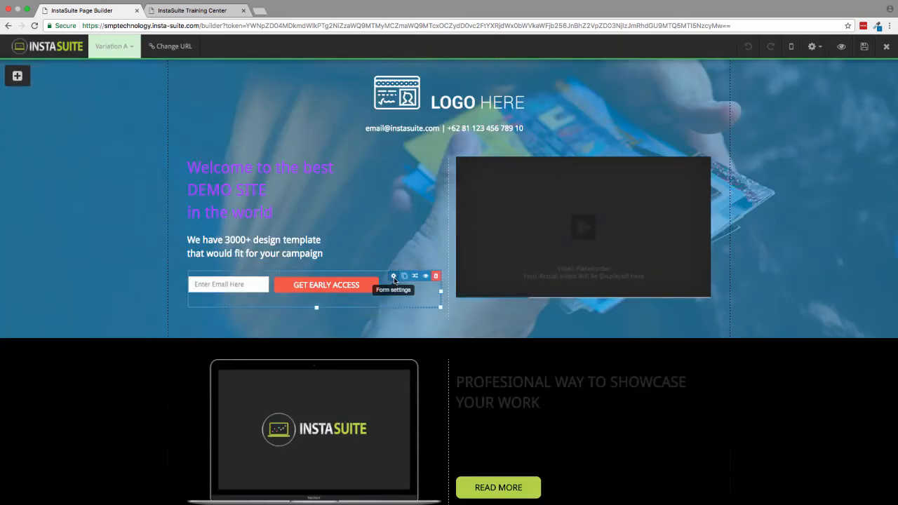
left_click(394, 276)
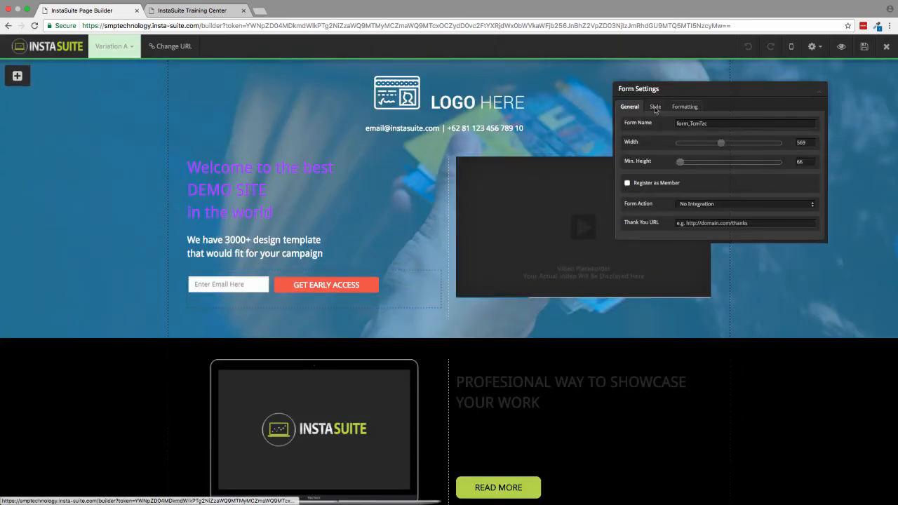
- Examine the opt-in form's action choices and its style and formatting settings
scroll(656, 110, "down", 1)
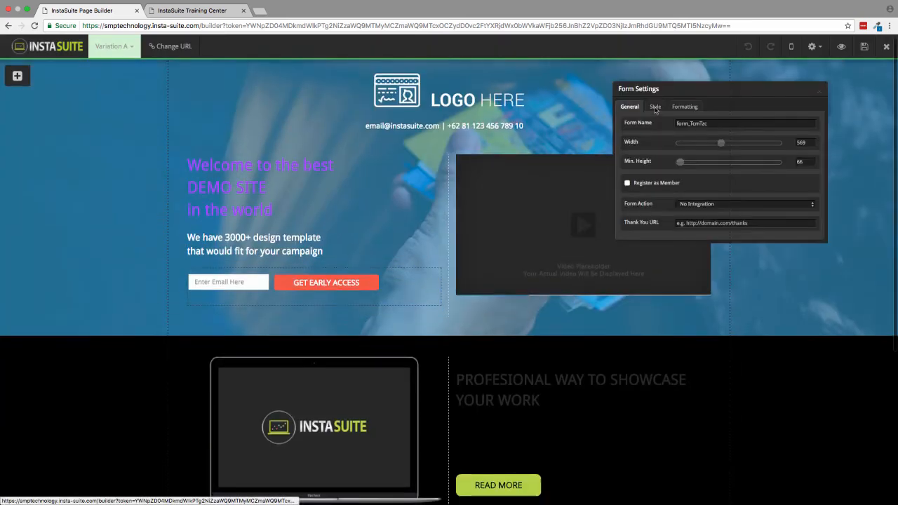
left_click(730, 208)
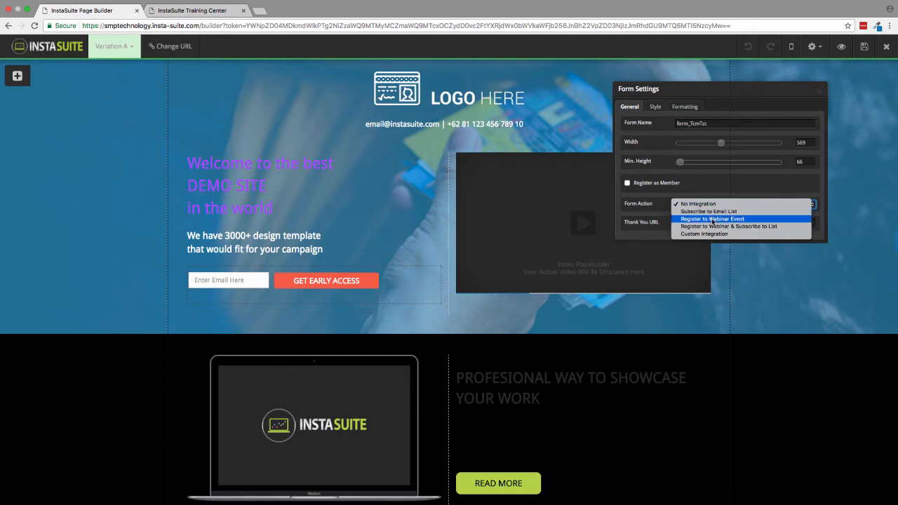
left_click(743, 193)
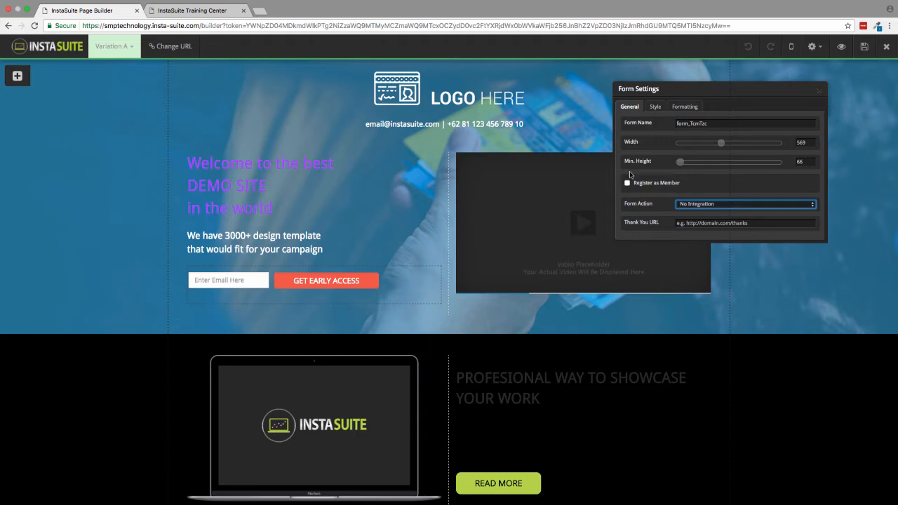
left_click(655, 109)
left_click(685, 108)
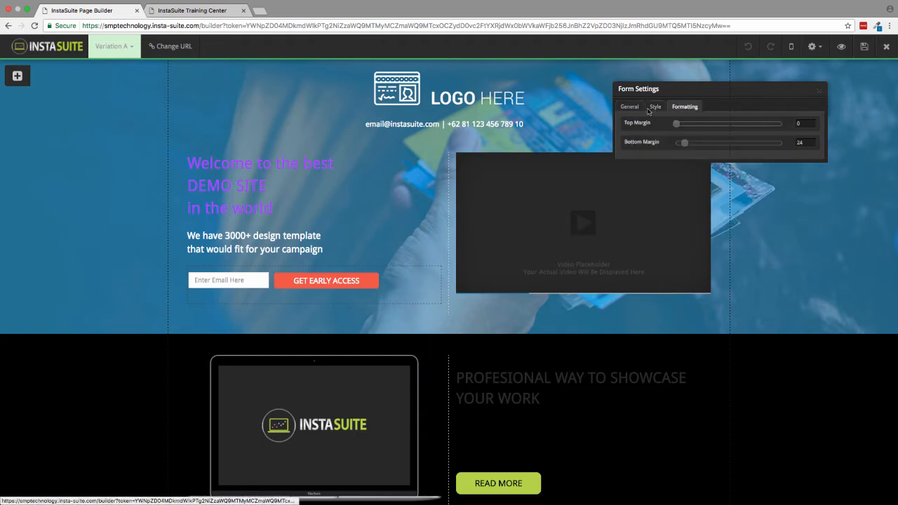
left_click(636, 109)
- Set the form action to Subscribe to Email List and check which email services it offers
left_click(706, 203)
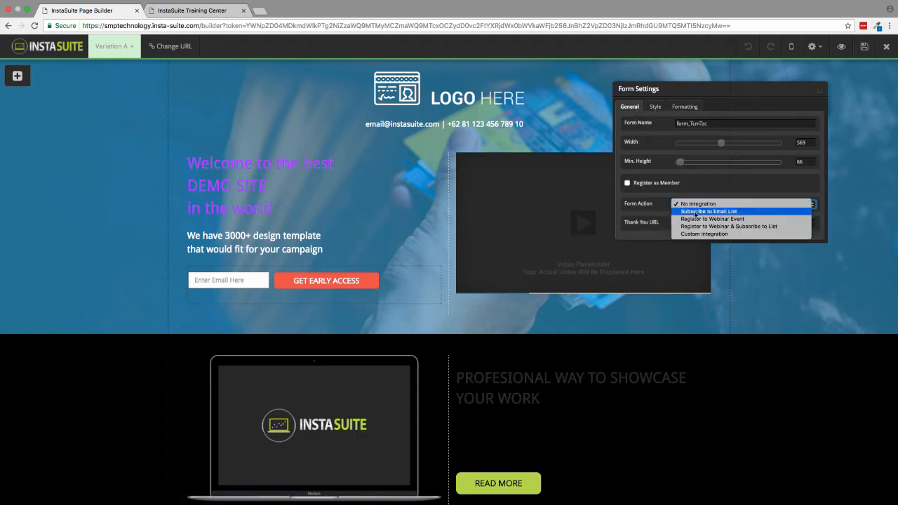
left_click(695, 212)
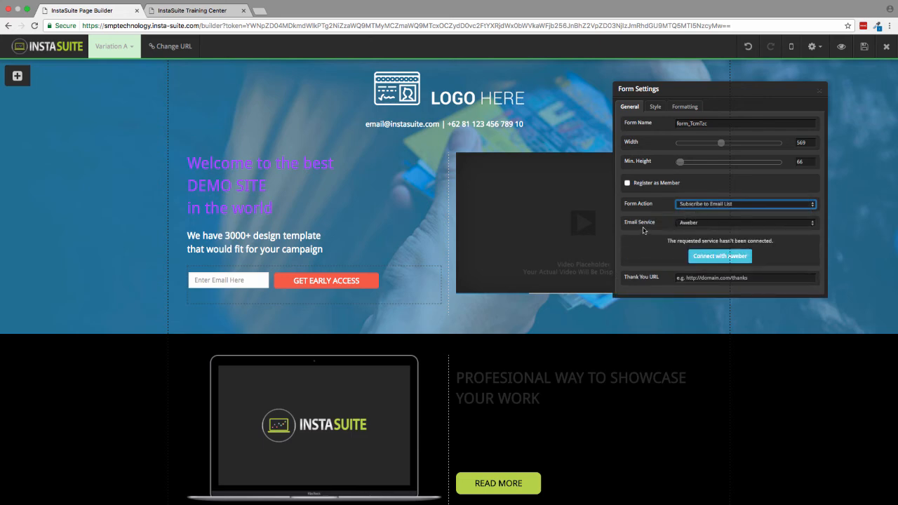
left_click(693, 224)
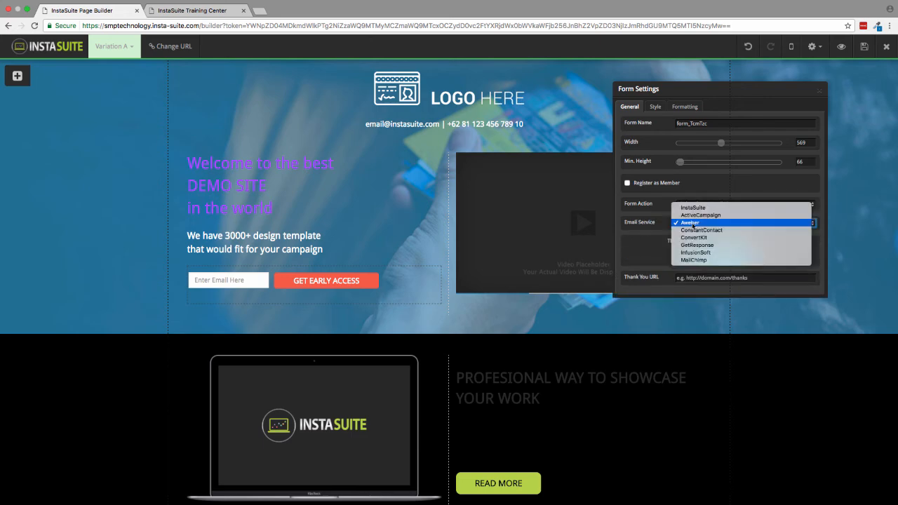
left_click(713, 191)
- Switch the form action to Register to Webinar Event and check which webinar services it offers
left_click(712, 206)
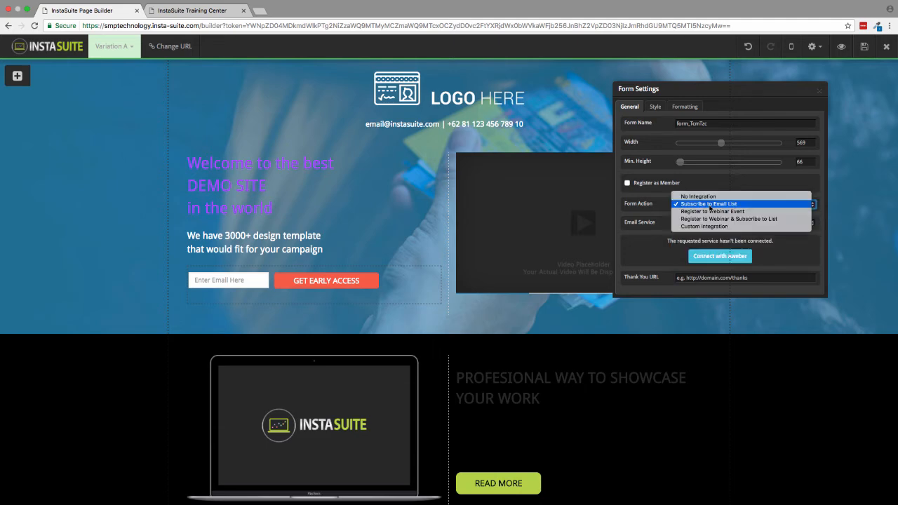
left_click(710, 212)
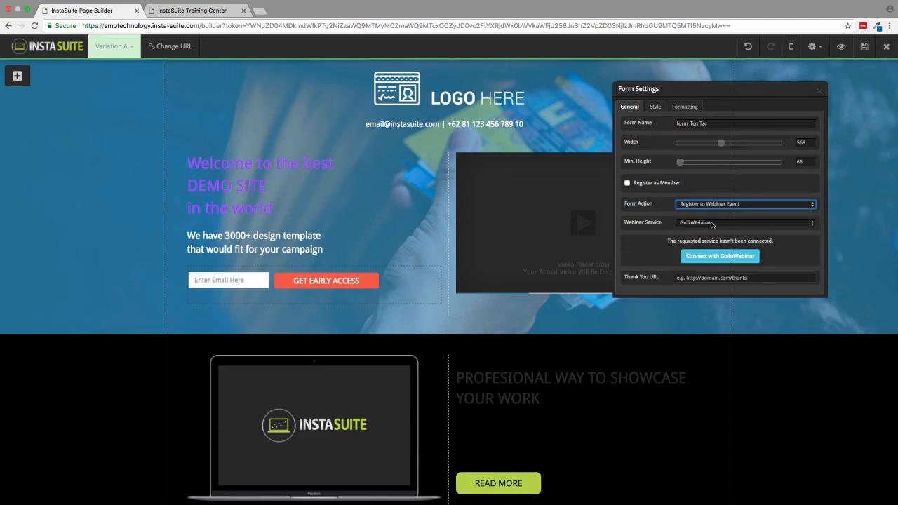
left_click(711, 223)
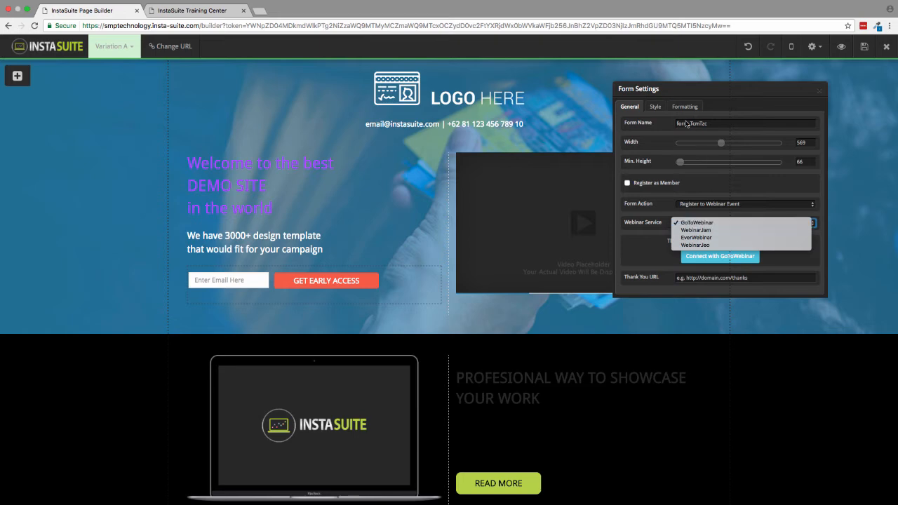
left_click(725, 101)
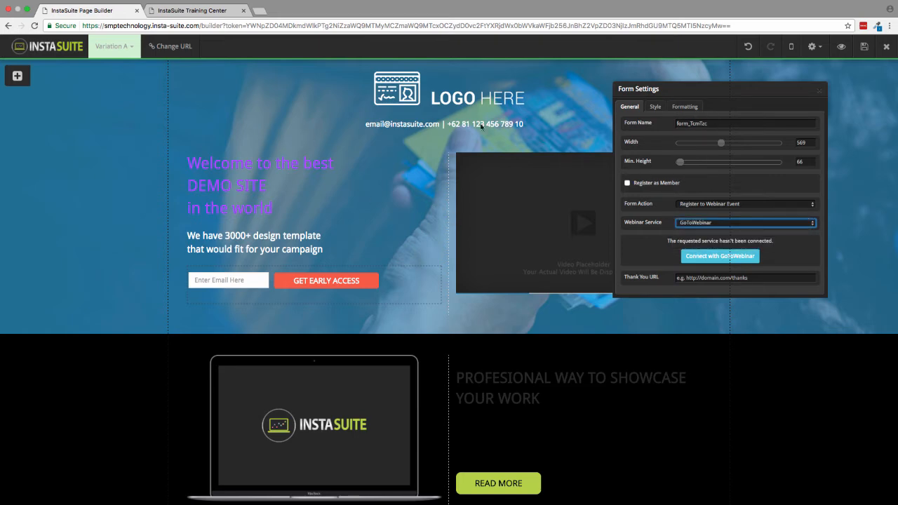
- Close the form settings and leave the page builder without saving, returning to the funnel's page list
left_click(820, 90)
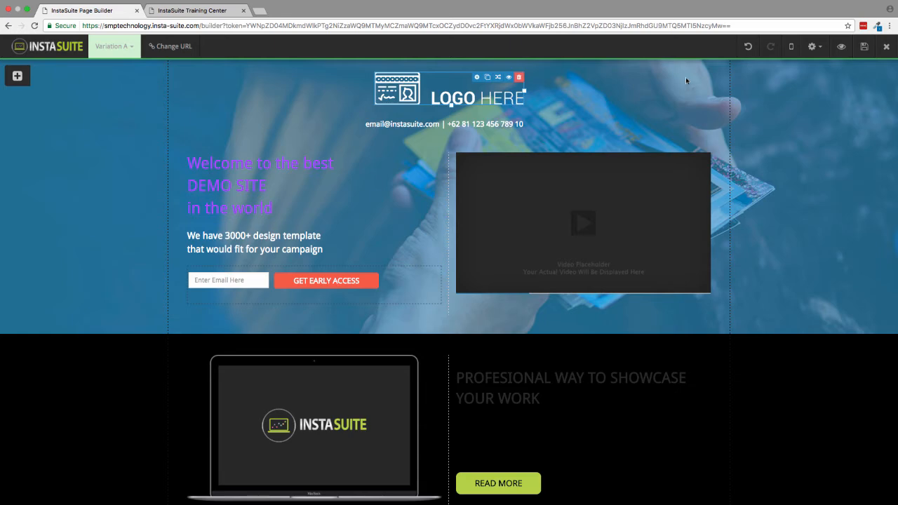
left_click(886, 46)
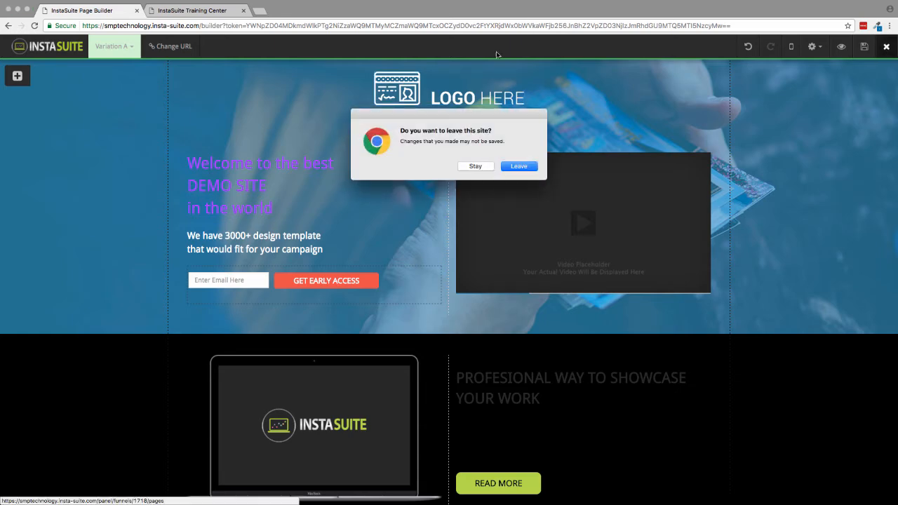
left_click(510, 166)
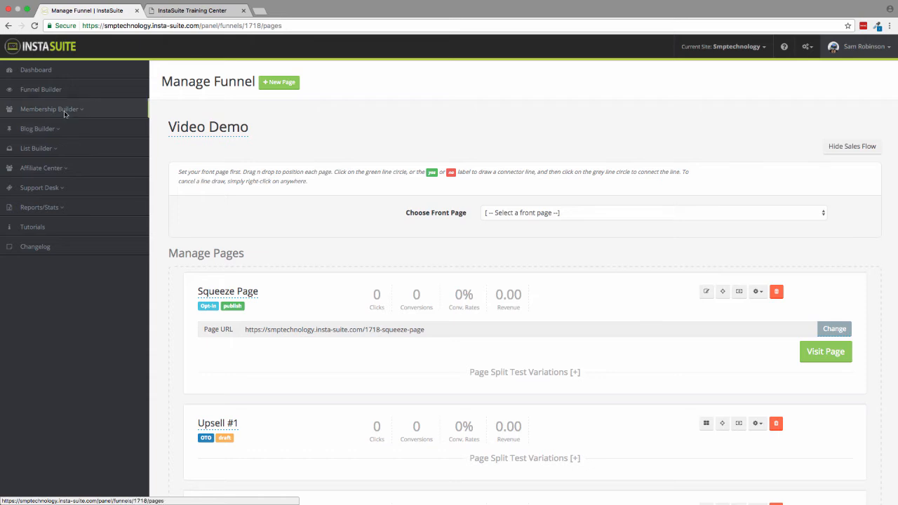
- Open the Membership Setup step and review its general registration, checkout, login and logout settings
left_click(64, 112)
left_click(70, 132)
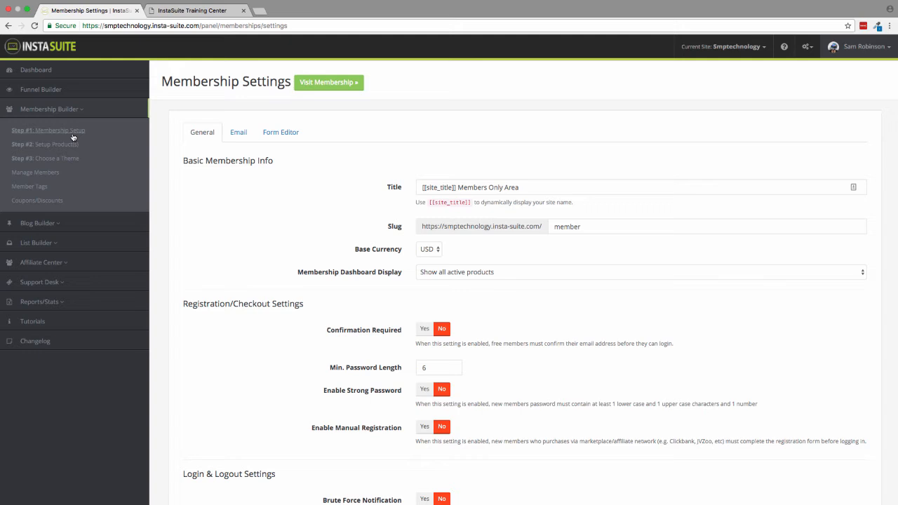
scroll(326, 173, "down", 1)
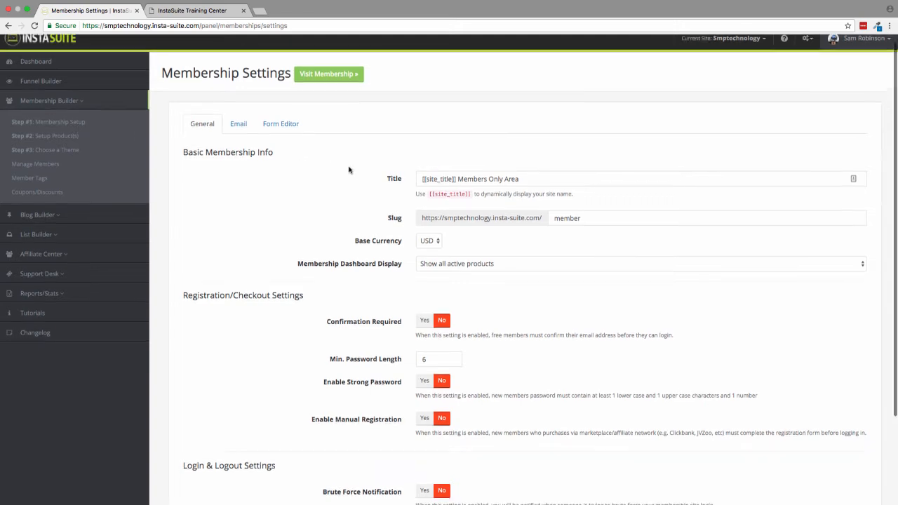
scroll(391, 159, "down", 3)
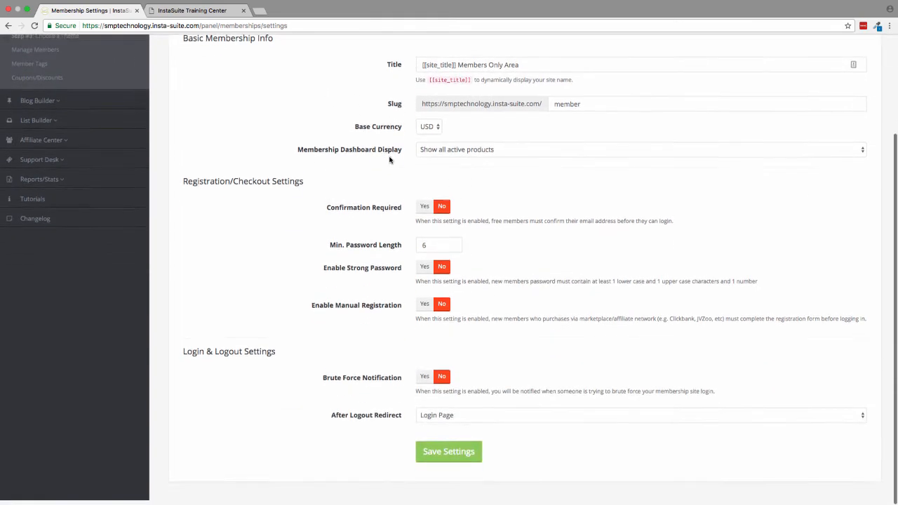
scroll(442, 144, "up", 3)
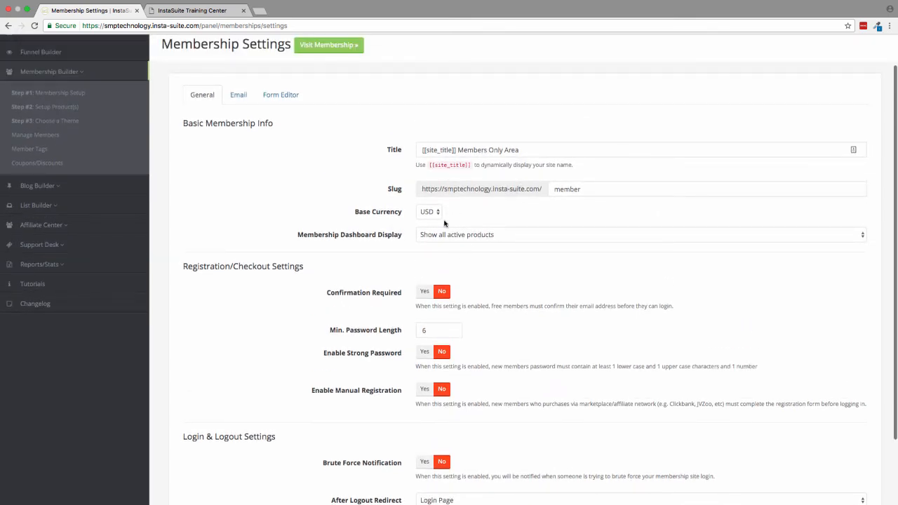
- Examine the membership email settings and the welcome, confirmation and forgot-password notification templates
left_click(239, 94)
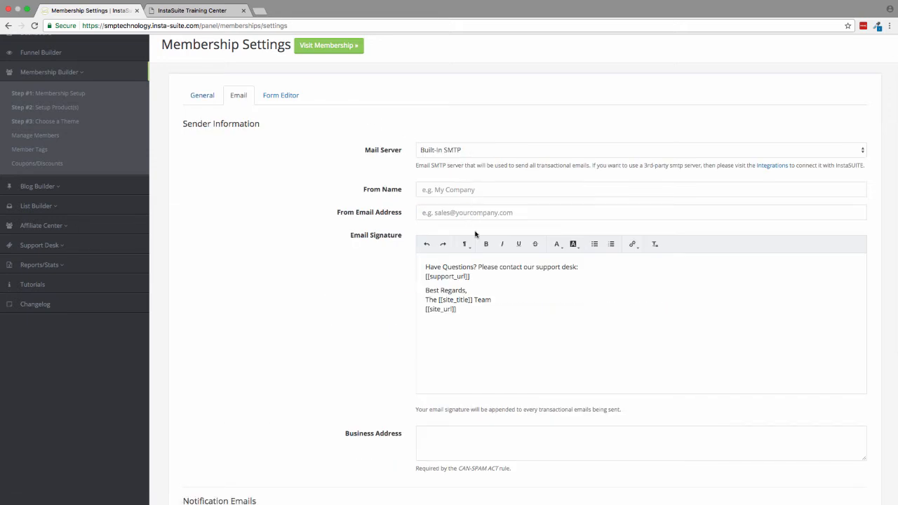
scroll(535, 330, "down", 5)
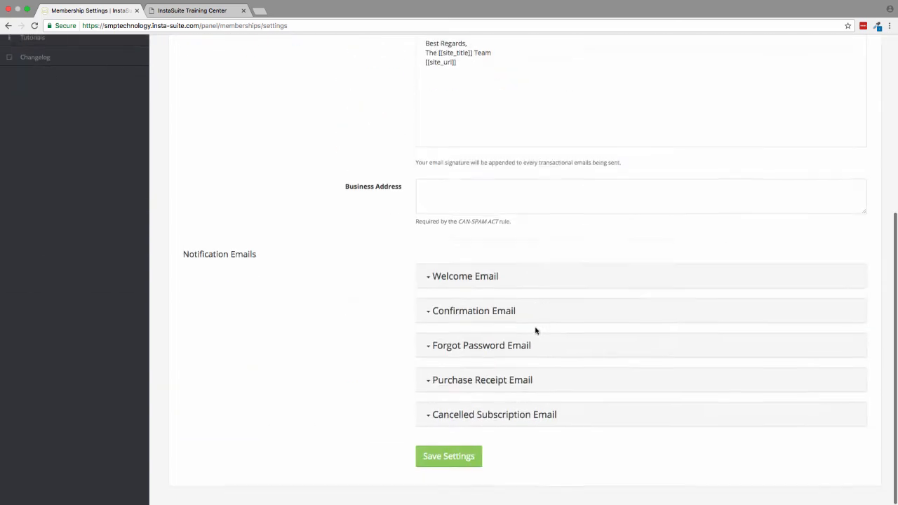
left_click(442, 277)
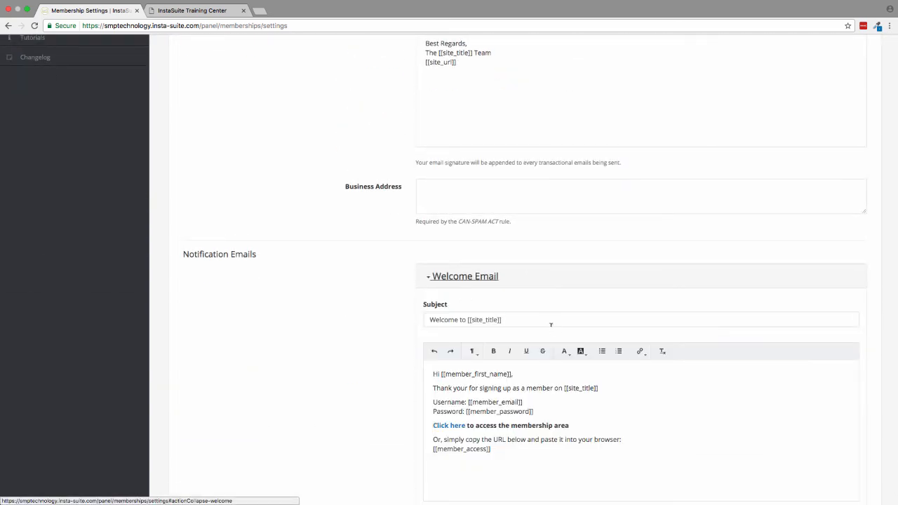
scroll(364, 323, "down", 3)
scroll(387, 283, "down", 5)
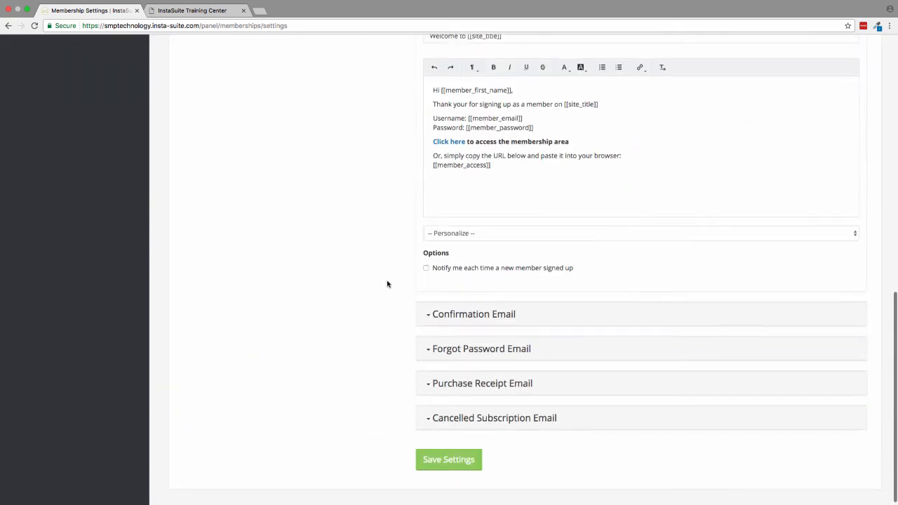
left_click(455, 314)
scroll(372, 344, "down", 5)
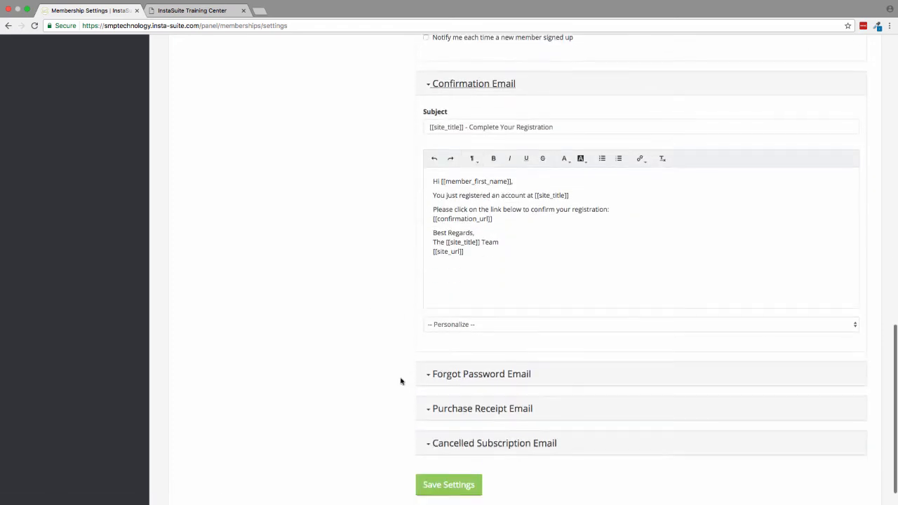
left_click(453, 363)
scroll(397, 361, "down", 4)
scroll(398, 361, "down", 2)
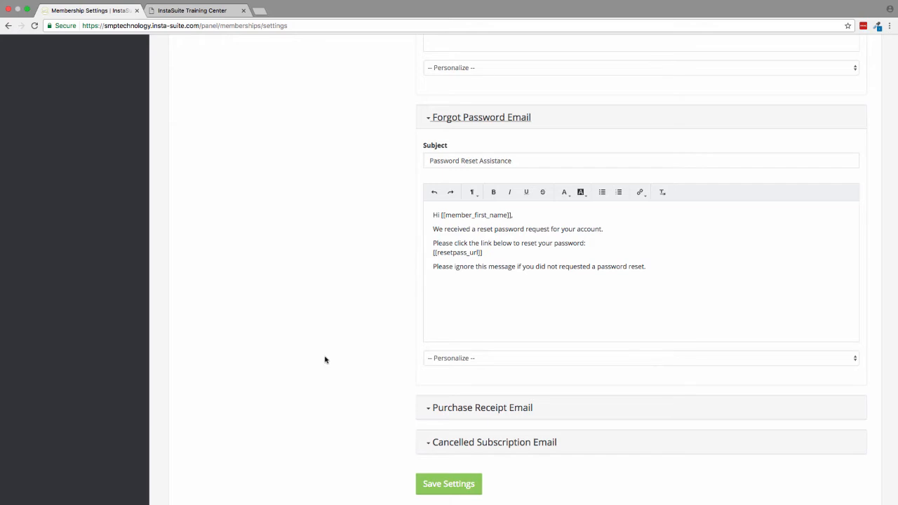
- View the member registration form's fields in the membership Form Editor
scroll(325, 359, "up", 10)
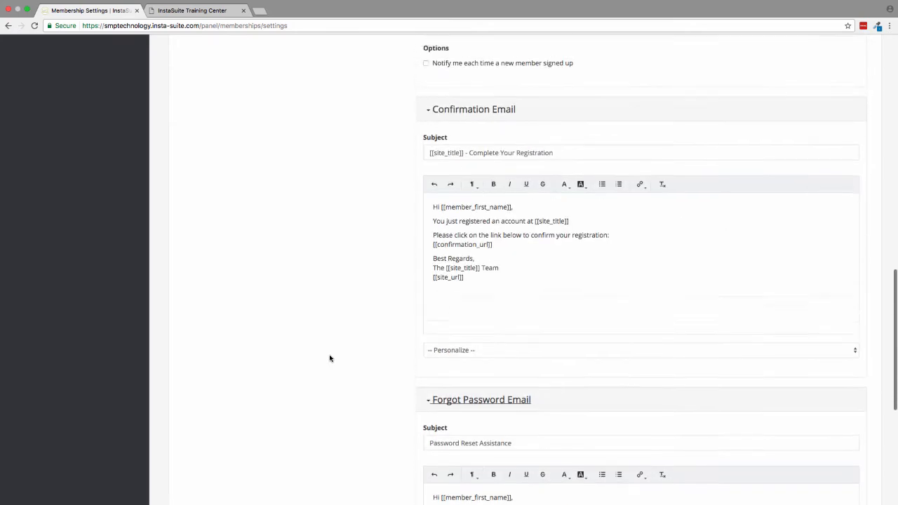
scroll(329, 358, "up", 4)
left_click(285, 132)
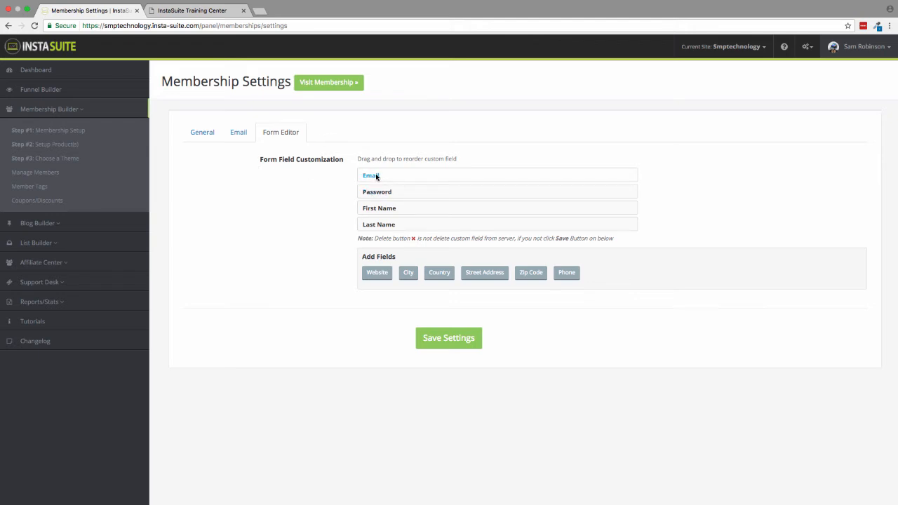
- Go to the membership product setup and open the payment gateway integration form in a separate browser tab
left_click(59, 144)
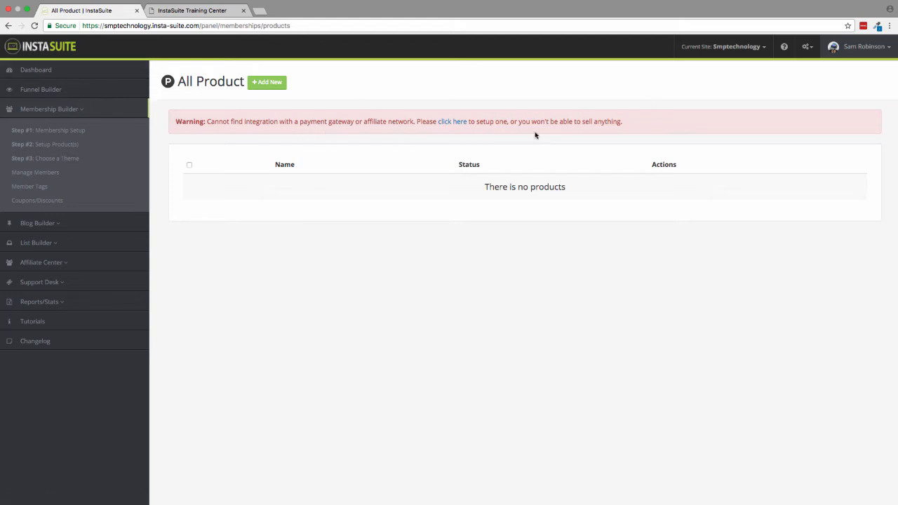
right_click(451, 122)
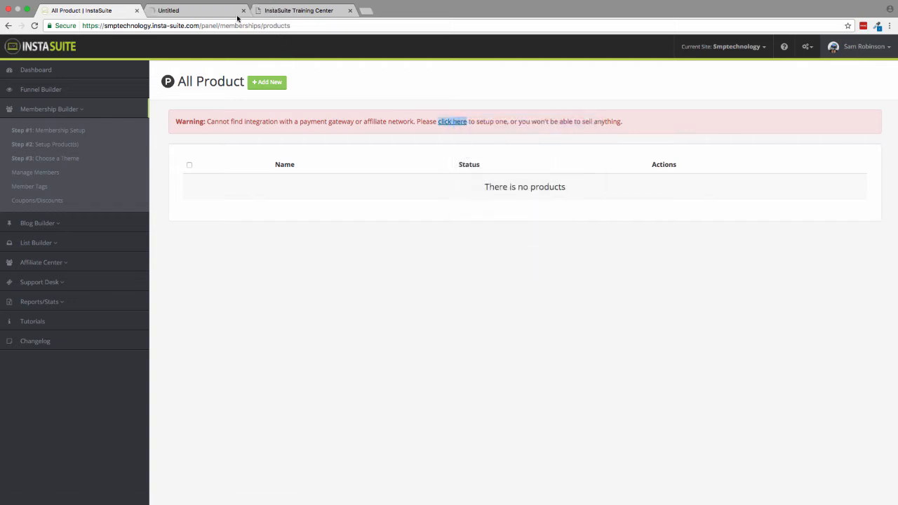
left_click(215, 14)
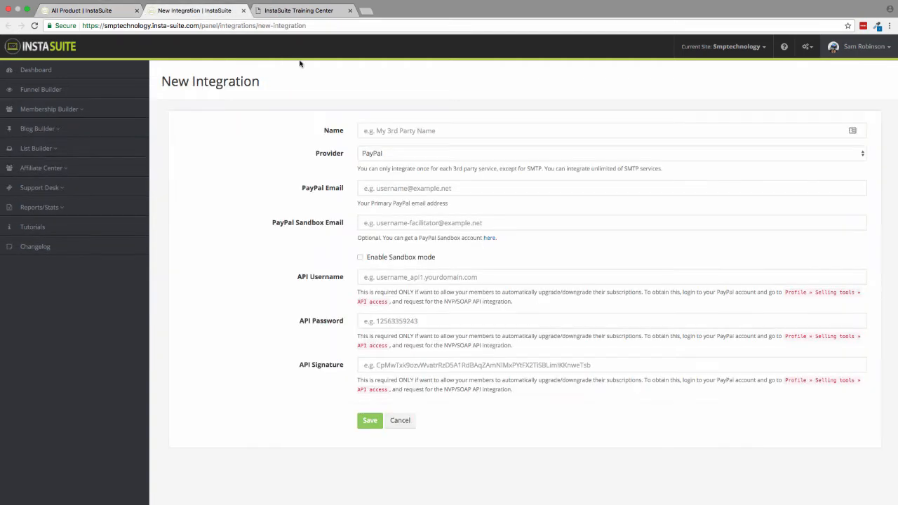
- Examine the new integration form's name field, provider choices and PayPal email field
left_click(397, 132)
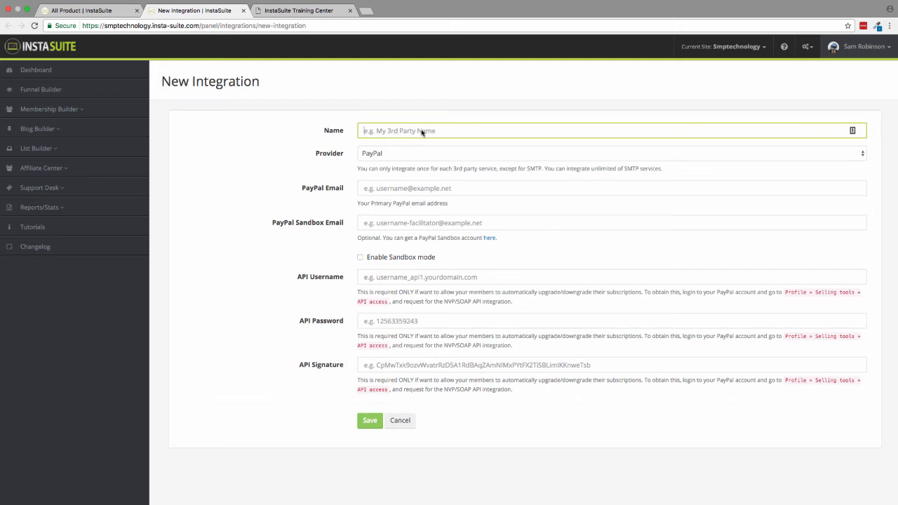
left_click(423, 152)
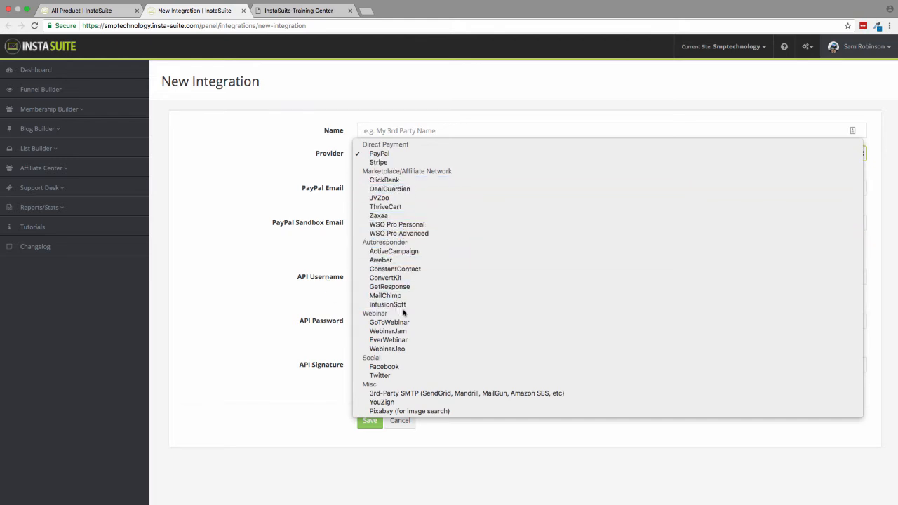
left_click(226, 316)
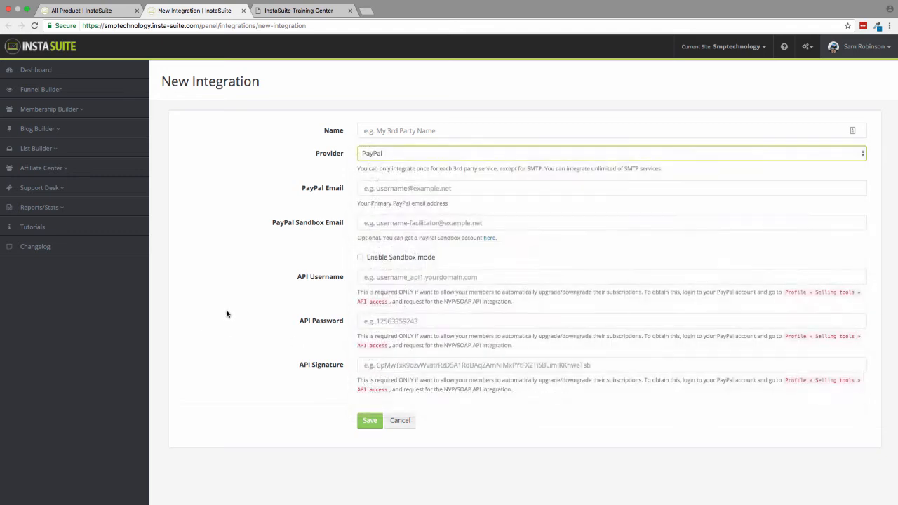
left_click(414, 193)
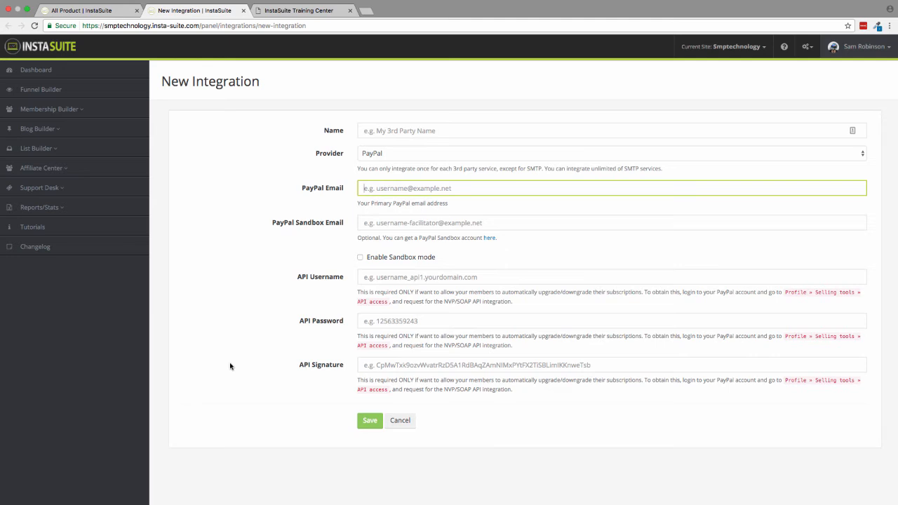
- Choose JVZoo as the integration provider and highlight the value in its JVZIPN Secret Key field
left_click(498, 153)
left_click(403, 197)
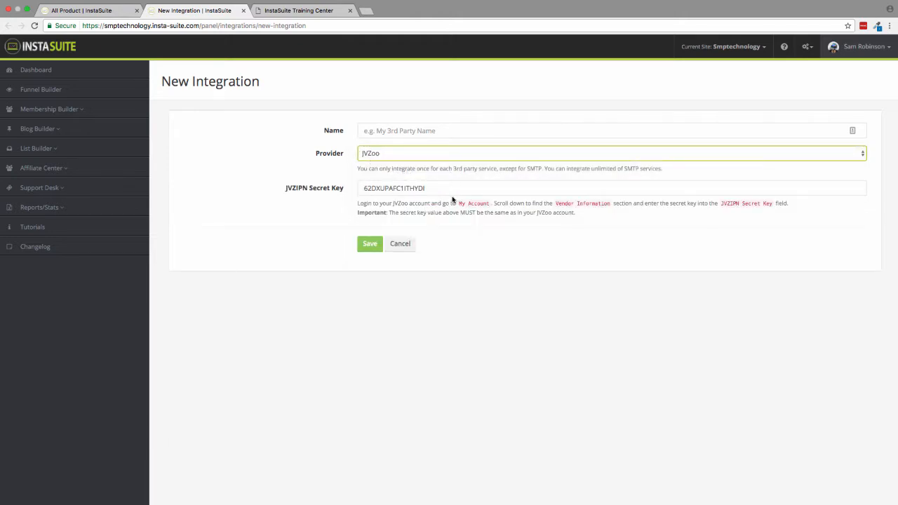
left_click_drag(433, 190, 356, 194)
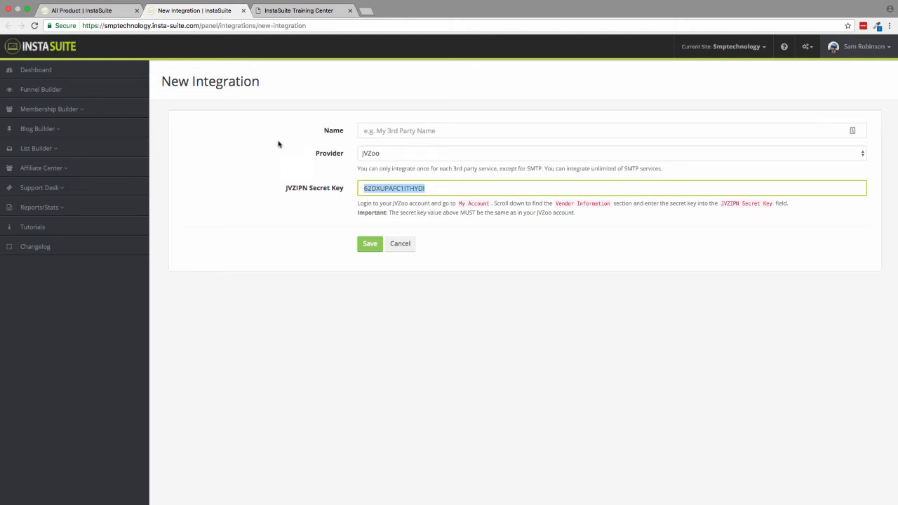
- Go to the membership theme choices and open the Purple theme for customization
left_click(64, 109)
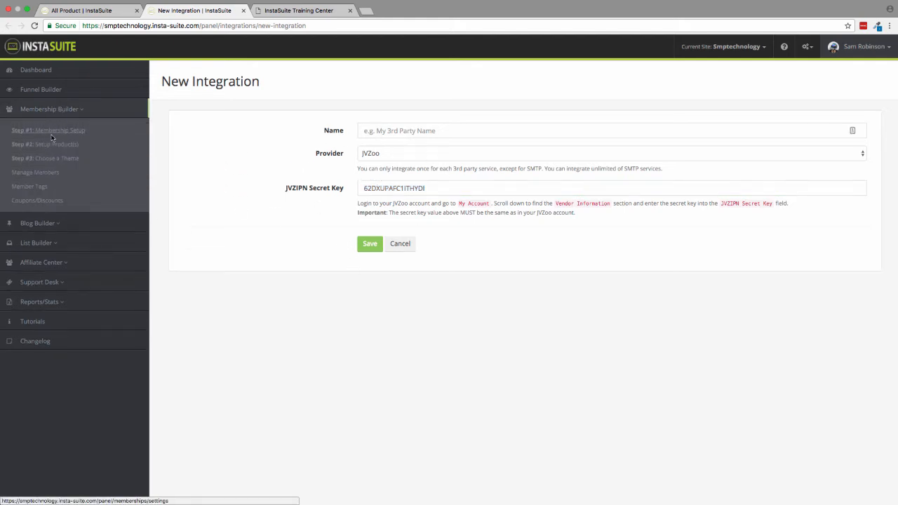
left_click(54, 160)
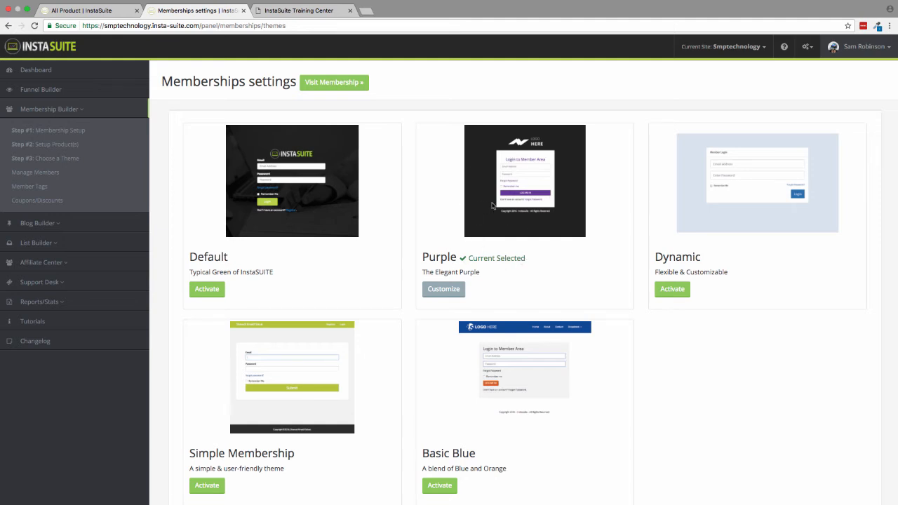
scroll(560, 259, "down", 1)
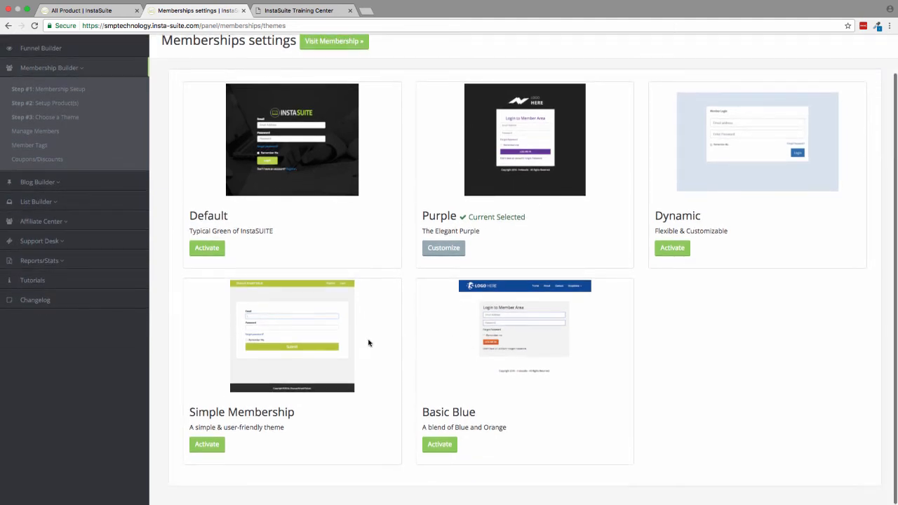
left_click(458, 251)
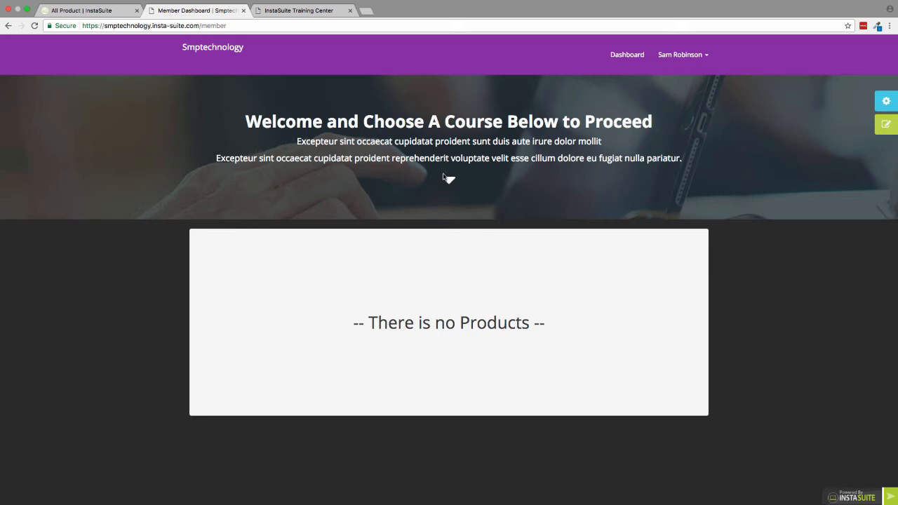
- Open the member dashboard's customization settings and examine the background, header, footer and button options
left_click(885, 101)
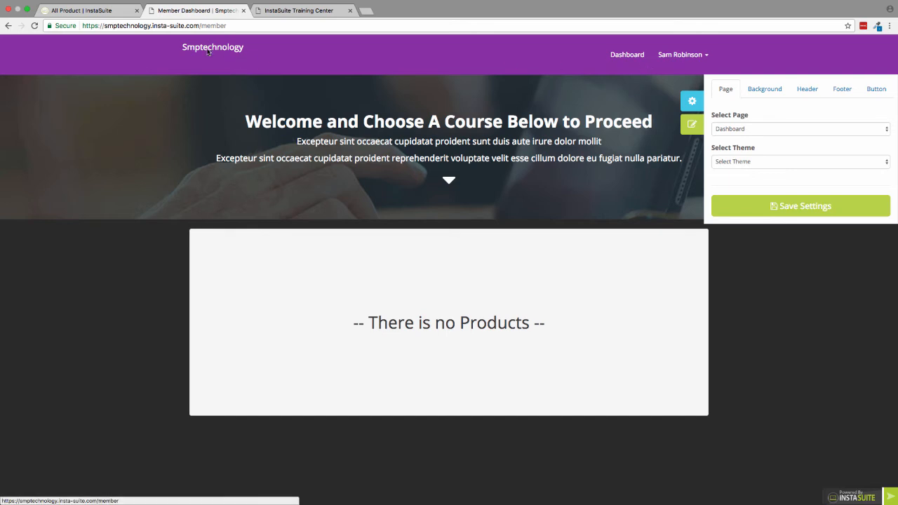
left_click(768, 89)
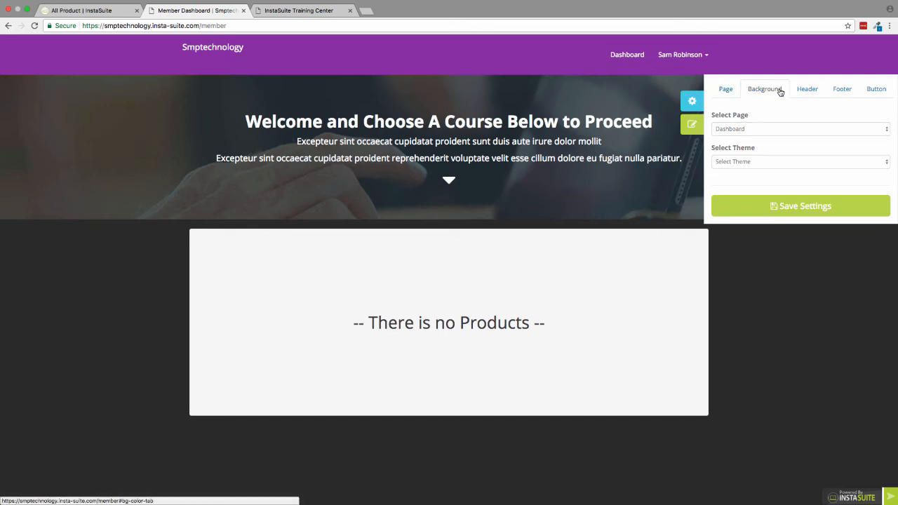
left_click(815, 91)
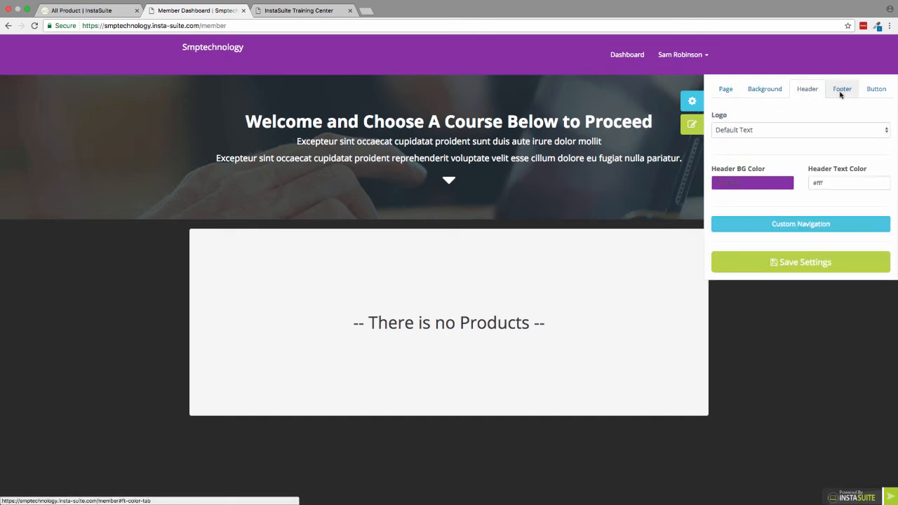
left_click(843, 94)
left_click(875, 93)
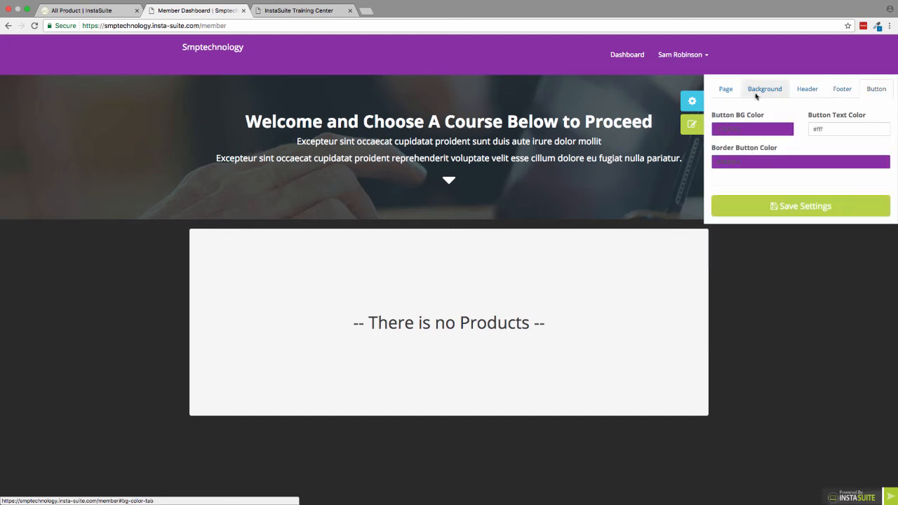
- Choose Product as the page in the customization settings and examine its product and theme choices
left_click(724, 95)
left_click(758, 133)
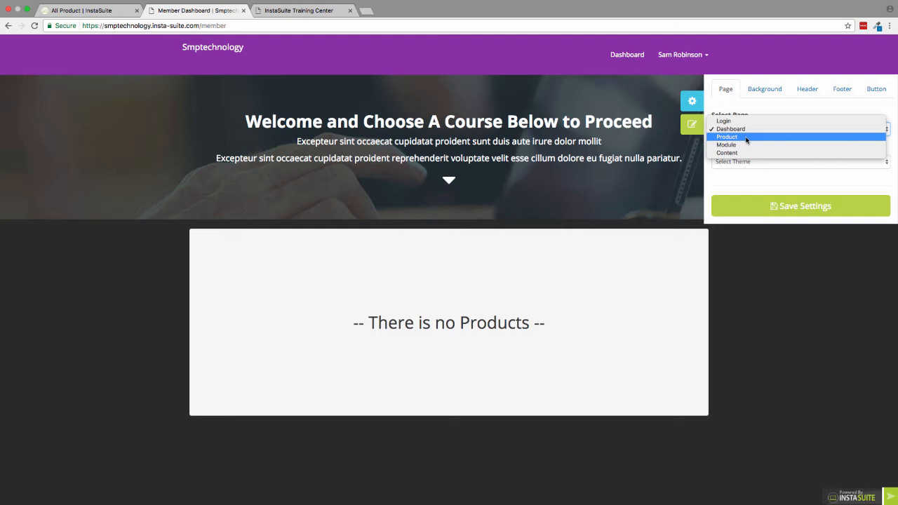
left_click(745, 138)
left_click(757, 162)
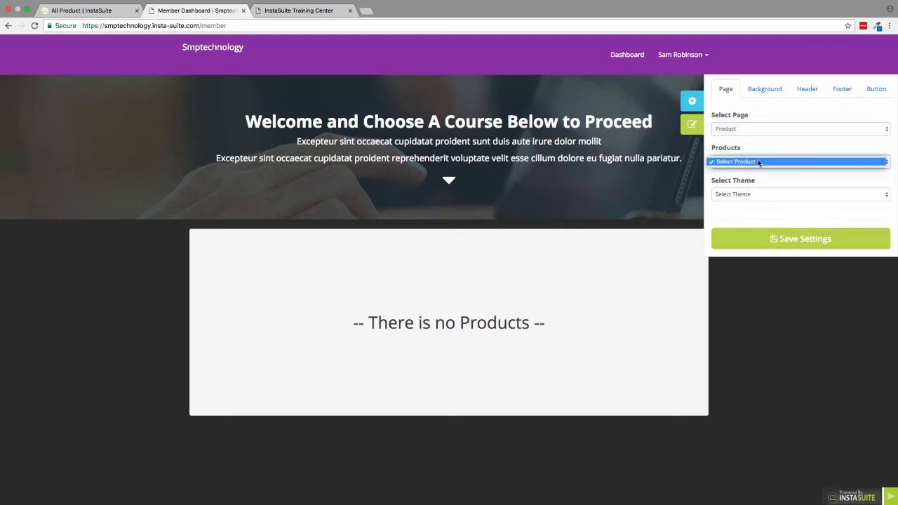
left_click(758, 162)
left_click(754, 129)
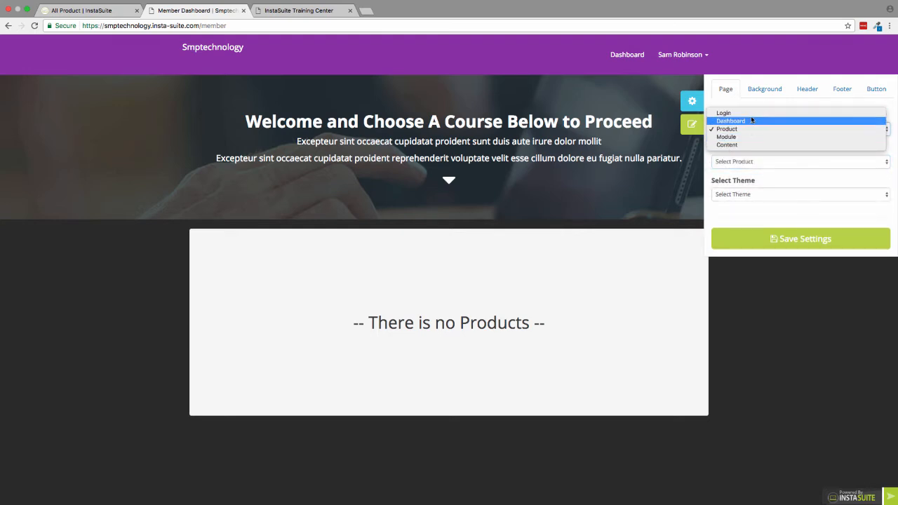
left_click(749, 166)
left_click(749, 165)
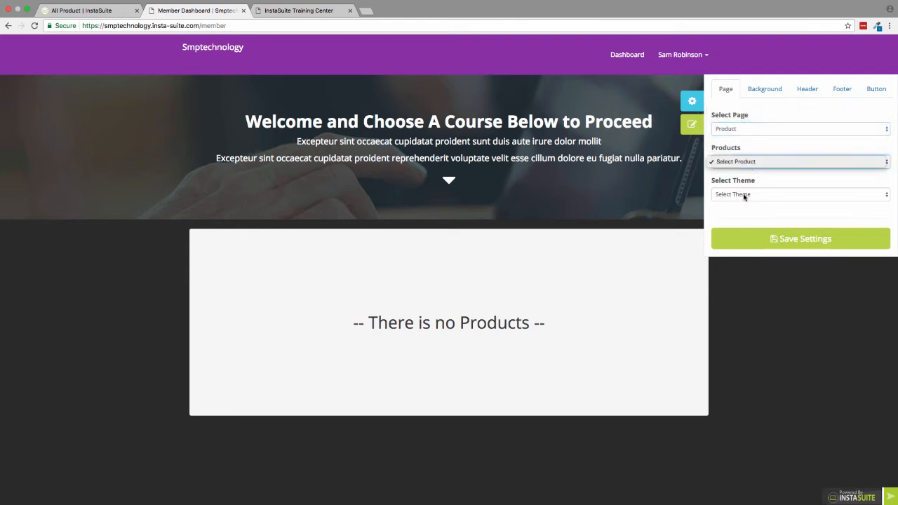
left_click(744, 197)
left_click(745, 197)
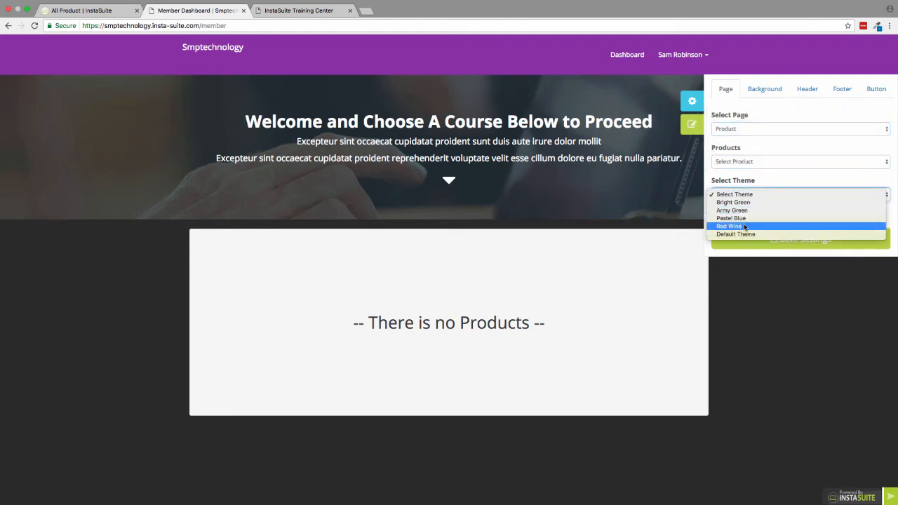
left_click(772, 142)
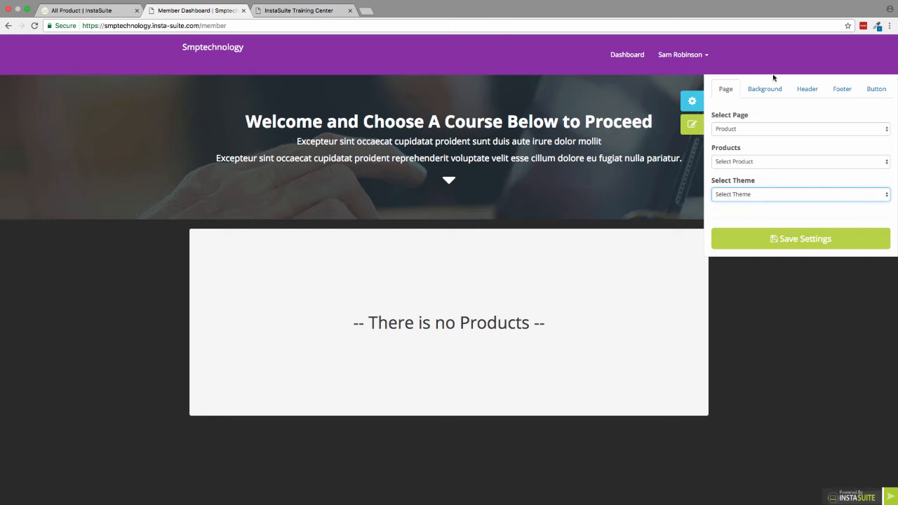
- Close the member dashboard preview and open the Membership tutorials in the InstaSuite Training Center
left_click(65, 10)
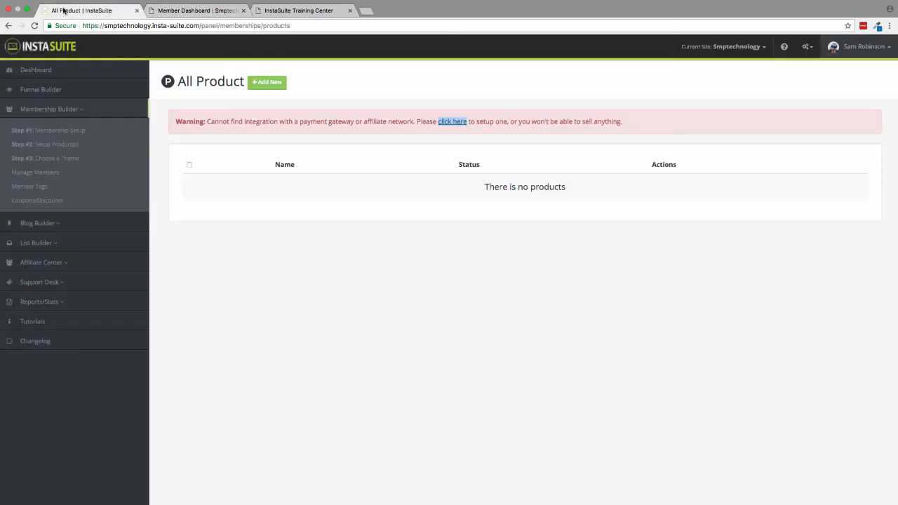
left_click(243, 11)
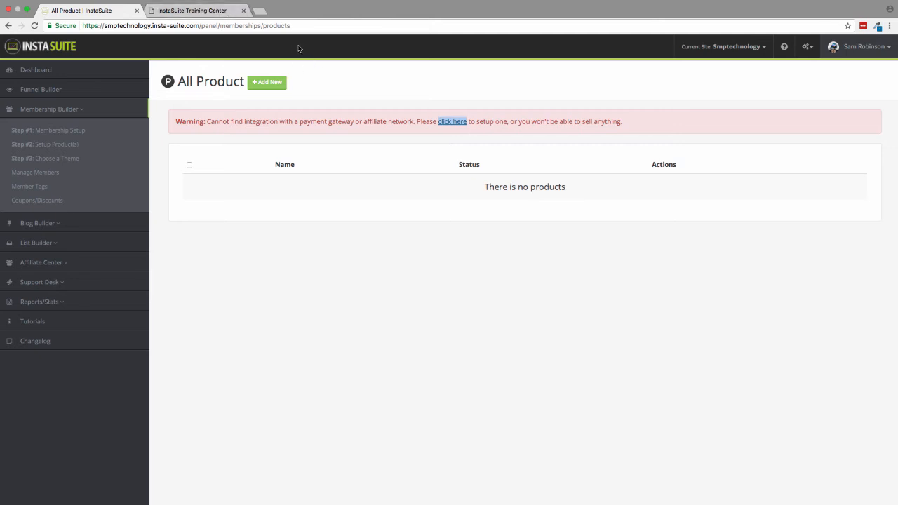
left_click(217, 11)
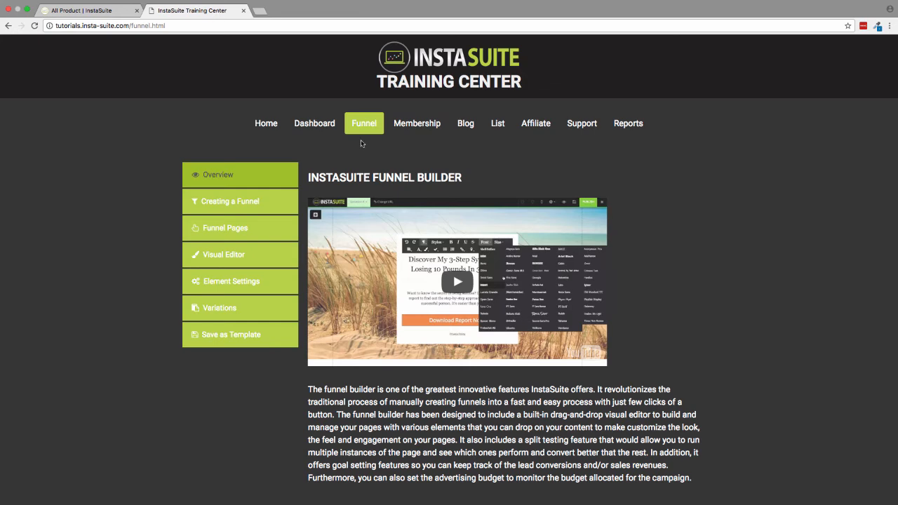
left_click(398, 126)
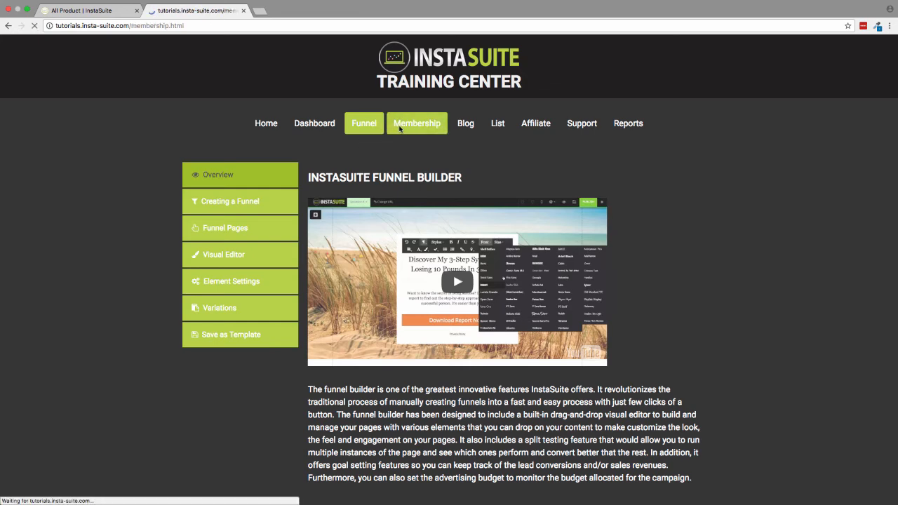
scroll(687, 236, "down", 1)
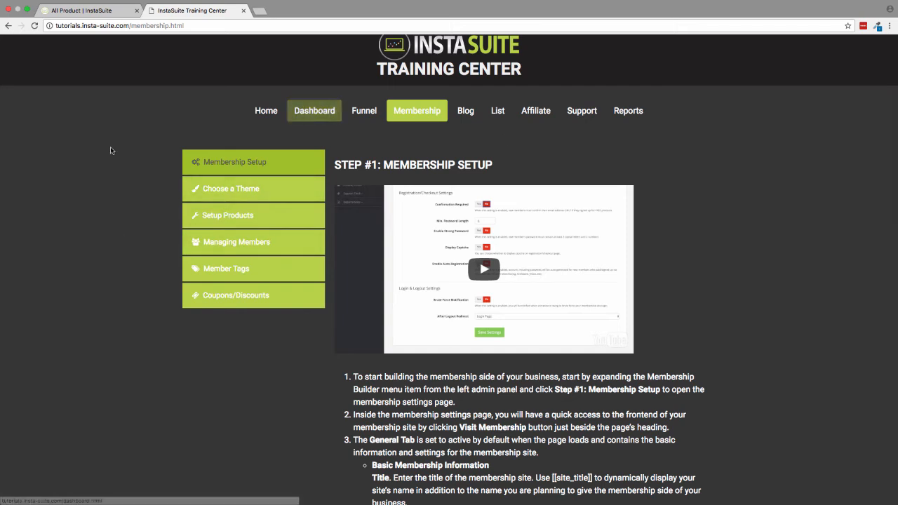
- Return to the site administration and open the Membership Builder's member management page
left_click(98, 13)
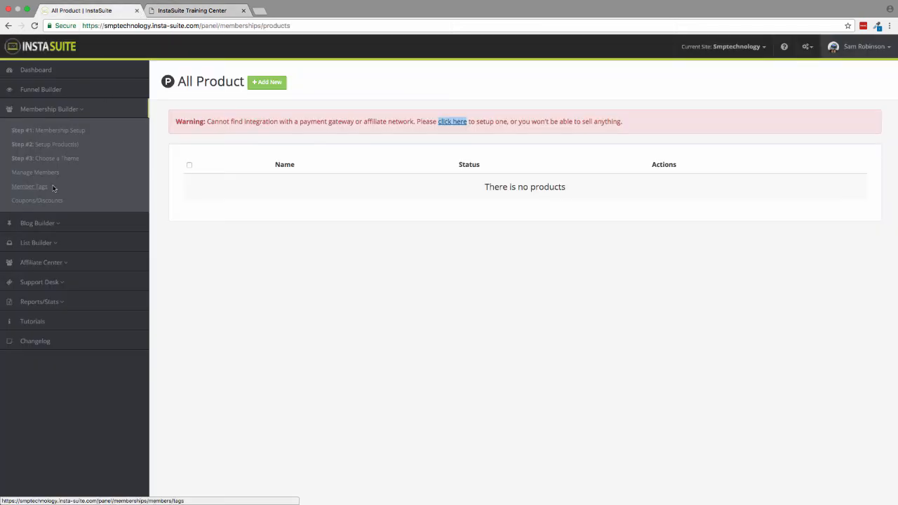
left_click(34, 172)
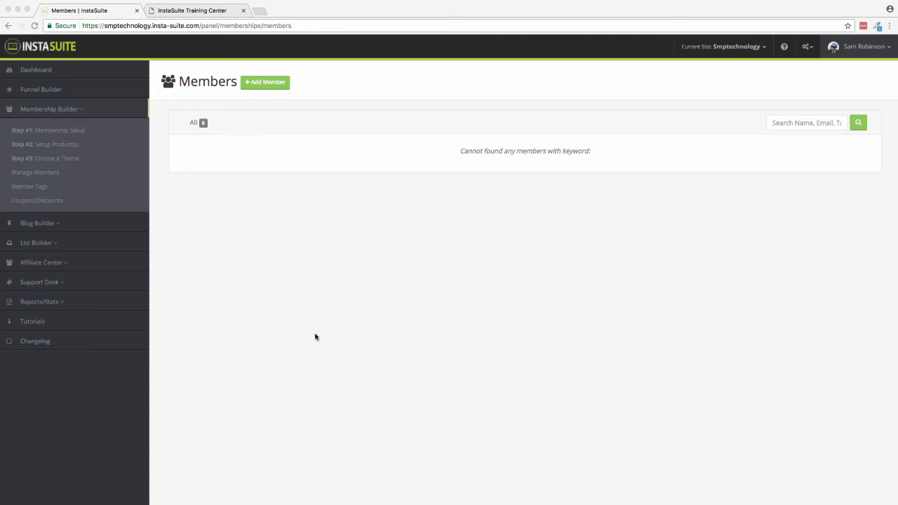
- Open the Blog Builder's post settings and examine the general SEO, menu and comment options and the widget arrangement
left_click(47, 225)
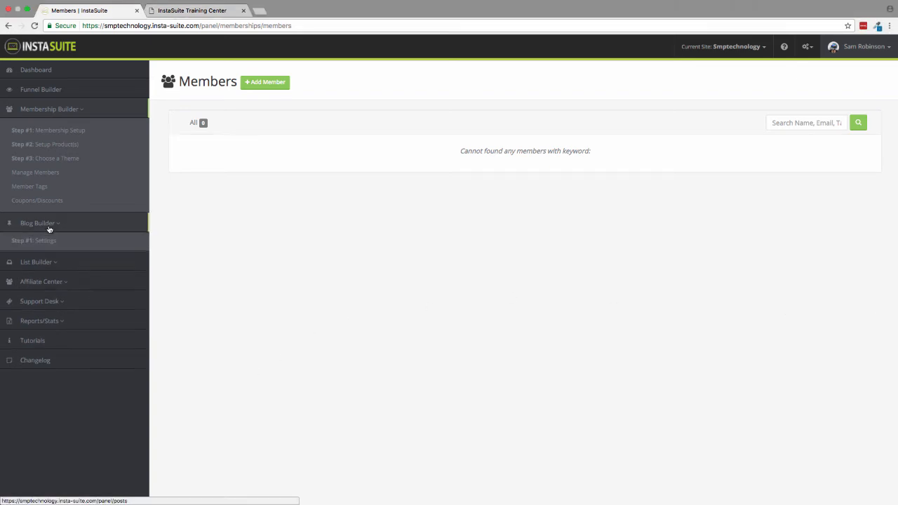
left_click(41, 245)
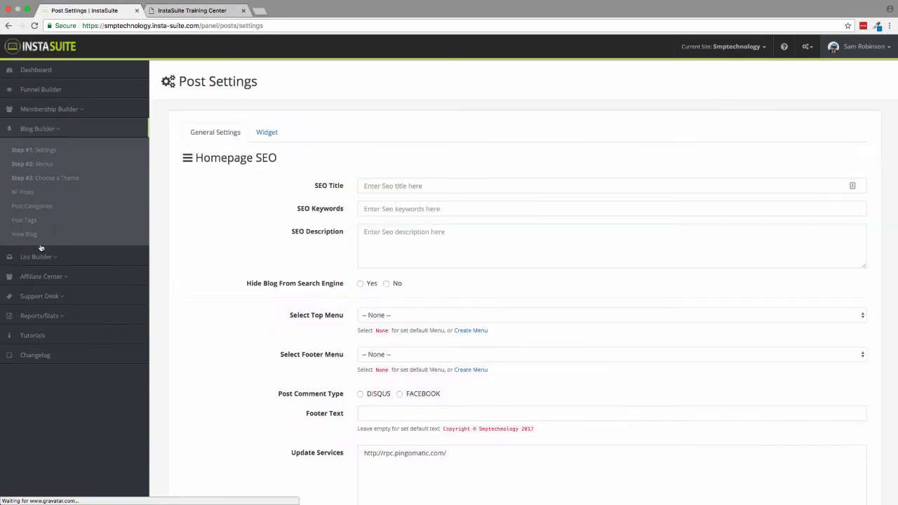
scroll(260, 216, "down", 1)
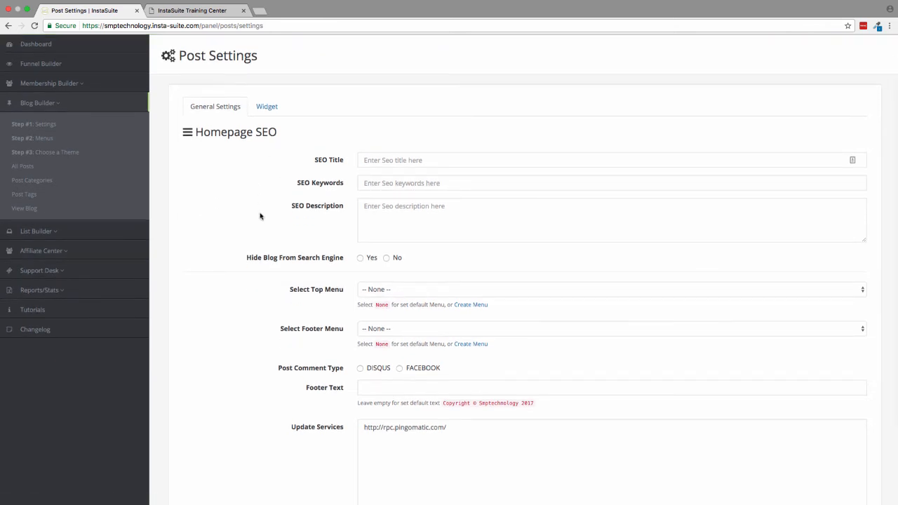
scroll(267, 234, "down", 3)
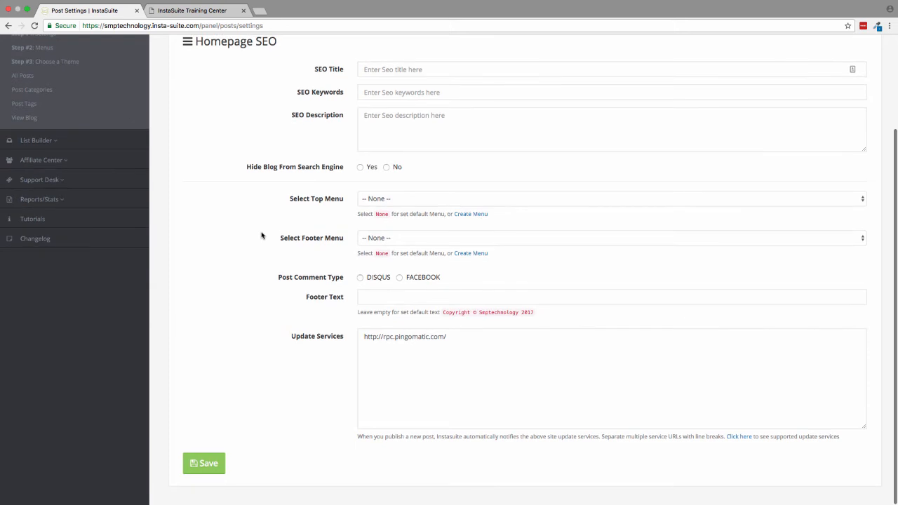
left_click(265, 85)
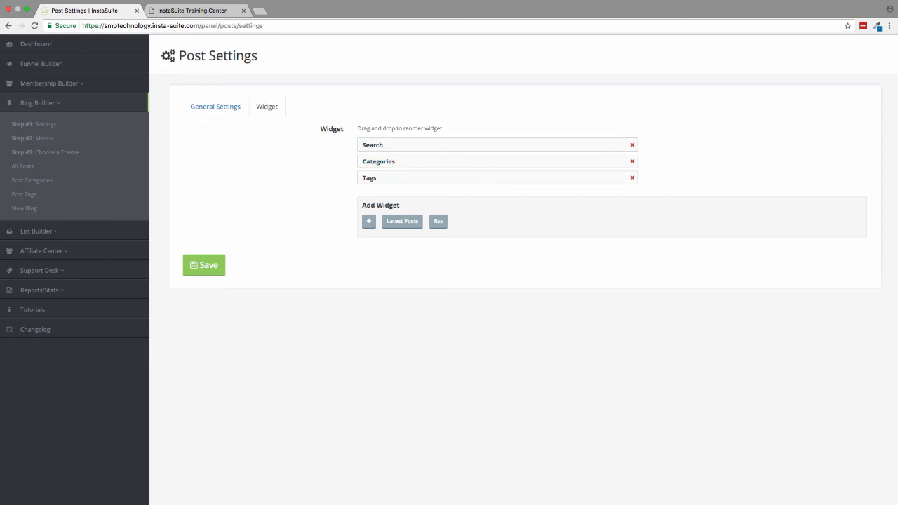
- Check the blog's menu builder and revisit the general post settings to review the menu choices
left_click(46, 138)
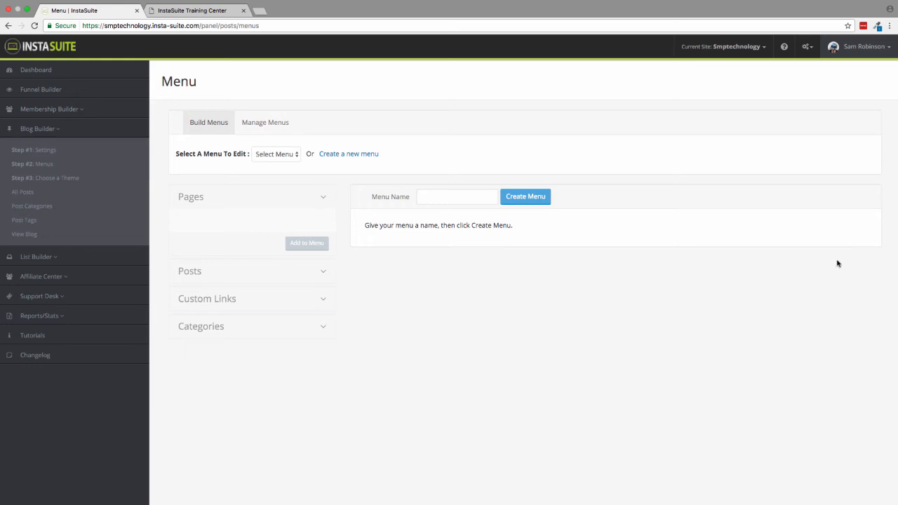
left_click(53, 150)
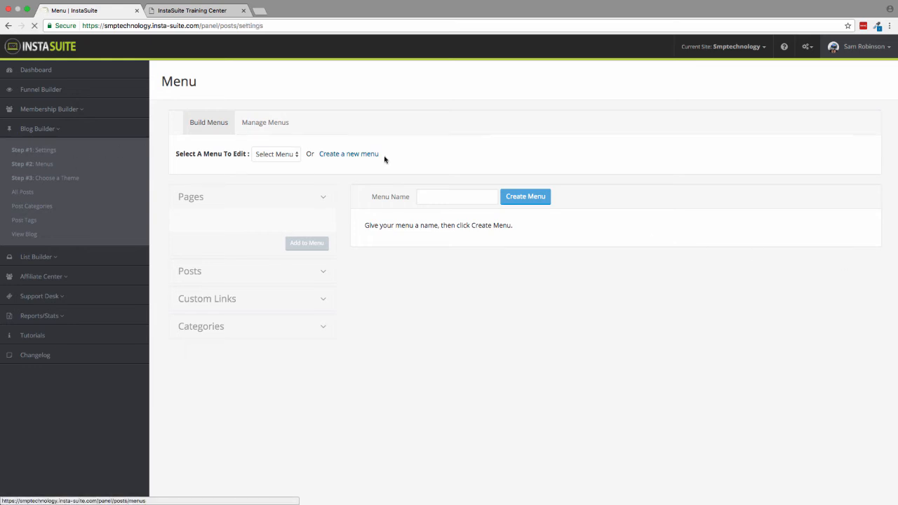
scroll(401, 167, "down", 1)
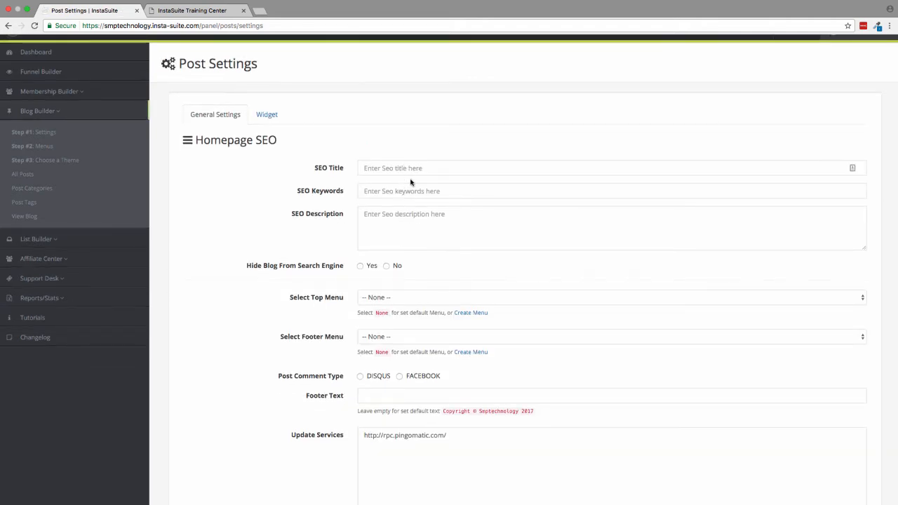
scroll(411, 182, "down", 3)
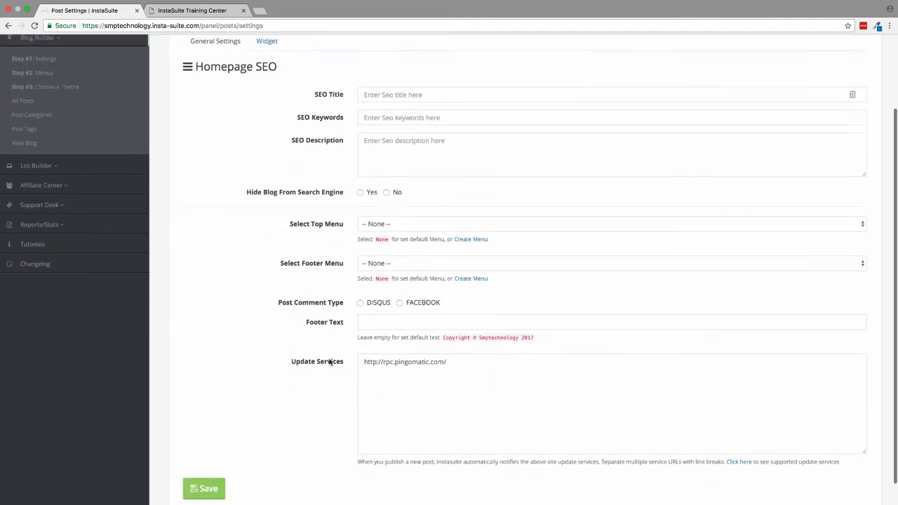
scroll(330, 362, "up", 4)
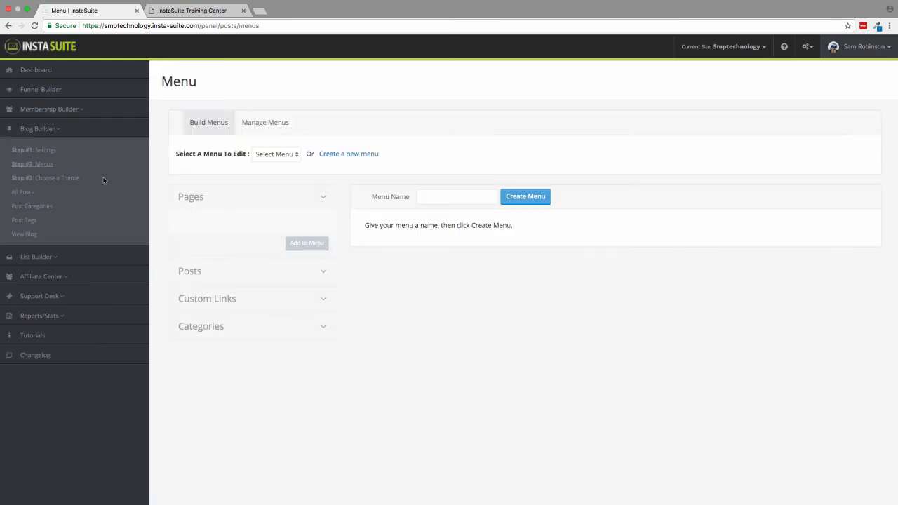
- Activate the Purple theme for the blog and open the post tags page
left_click(52, 179)
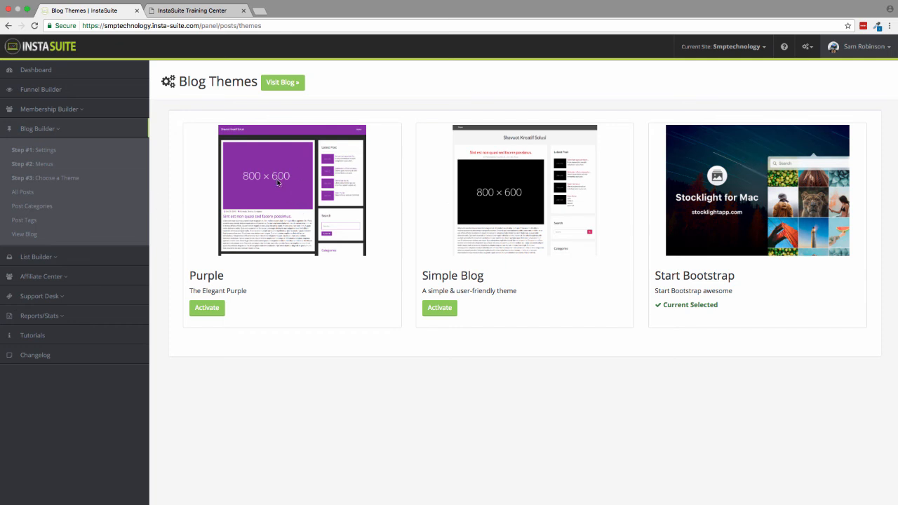
left_click(207, 309)
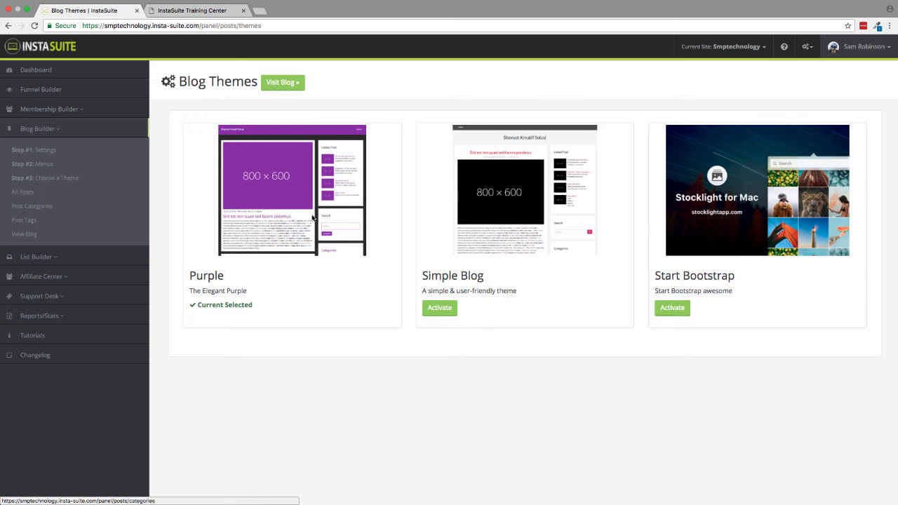
left_click(26, 221)
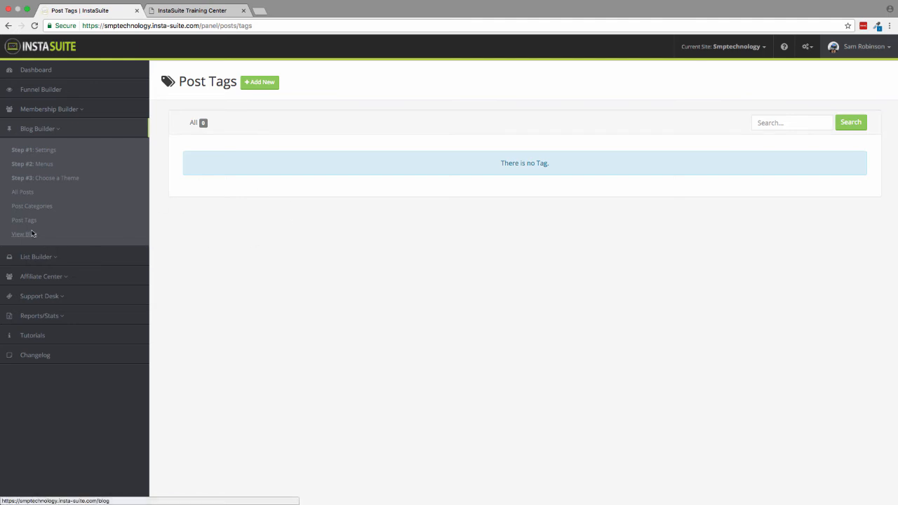
- Open the List Builder's SMTP setup and examine the sender, blacklist and role-based address blocking settings
left_click(46, 254)
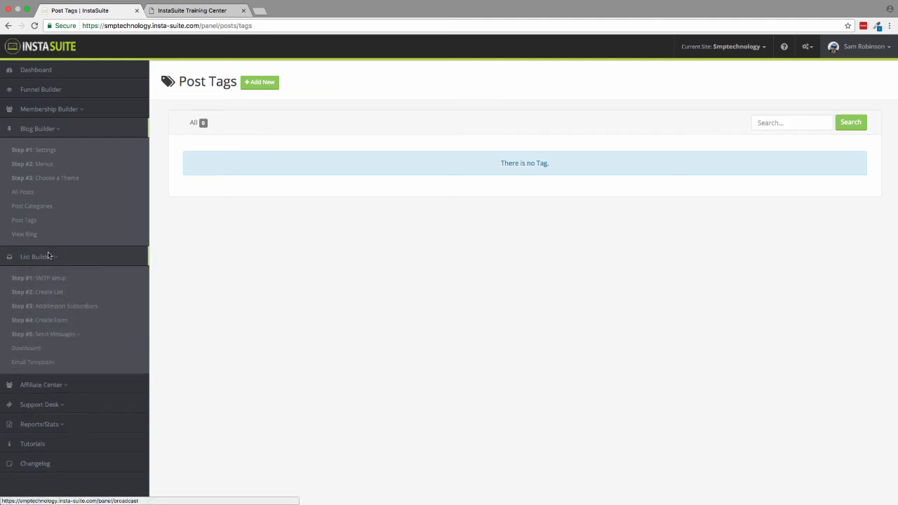
left_click(41, 131)
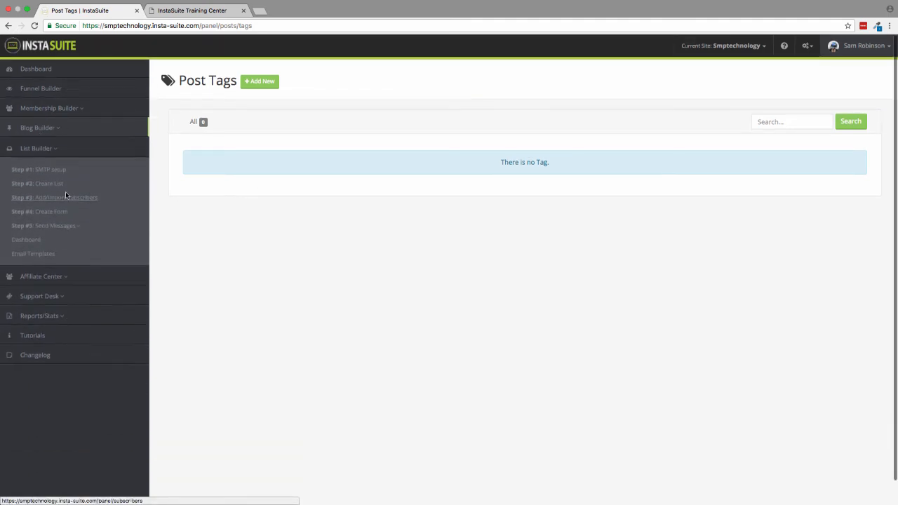
left_click(60, 168)
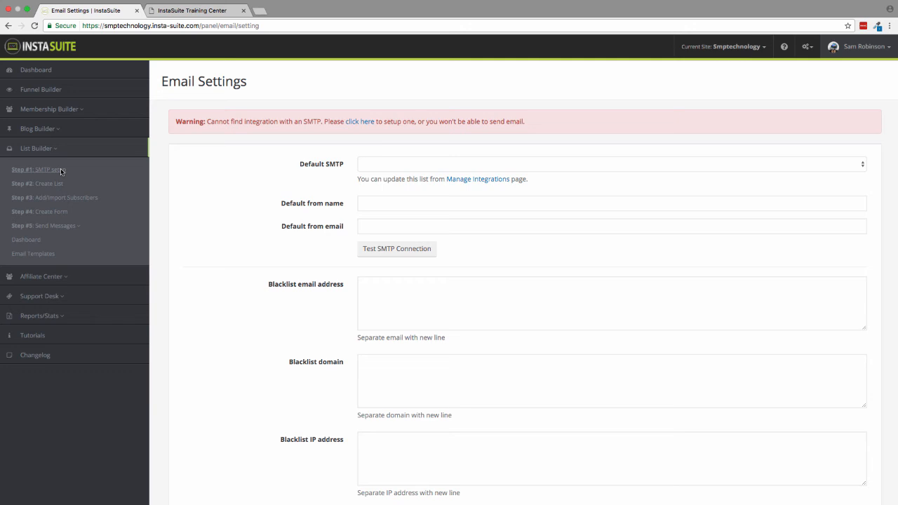
scroll(322, 187, "down", 3)
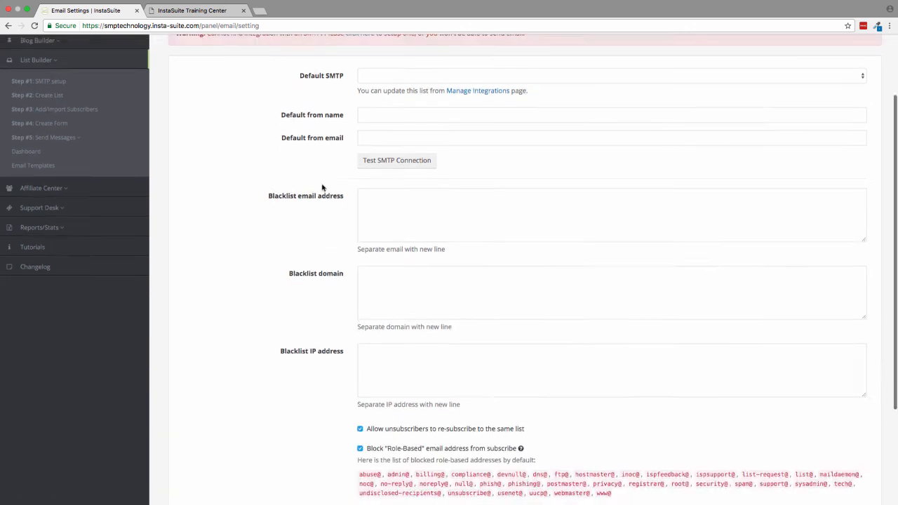
scroll(322, 188, "down", 4)
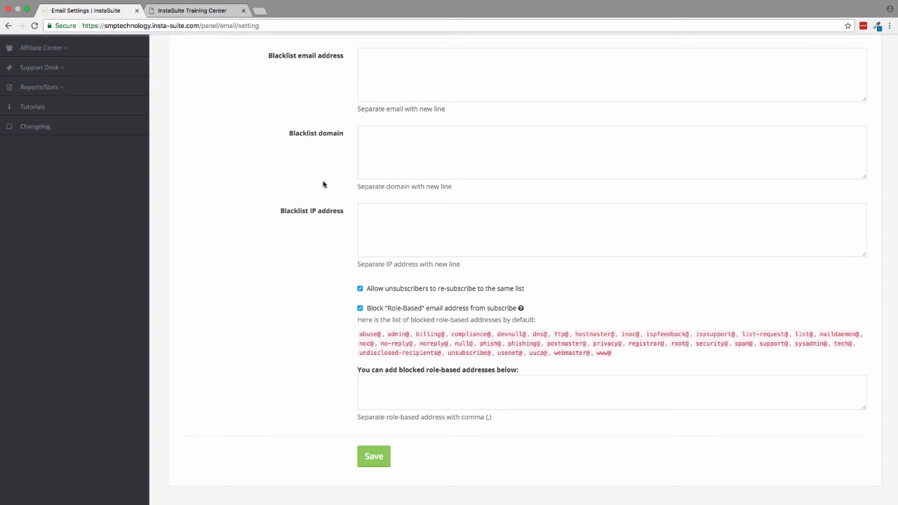
- Open the List section of the InstaSuite Training Center and return to the email settings page
scroll(324, 181, "up", 5)
scroll(326, 181, "up", 2)
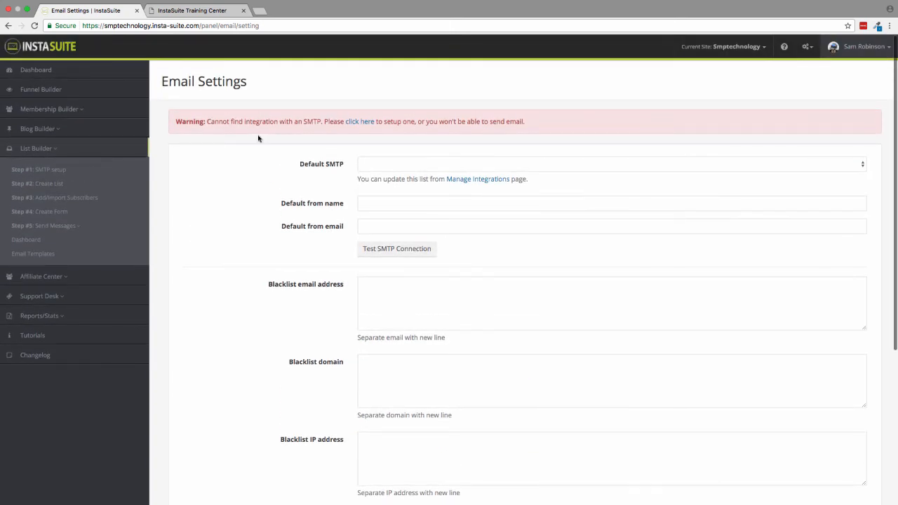
left_click(190, 12)
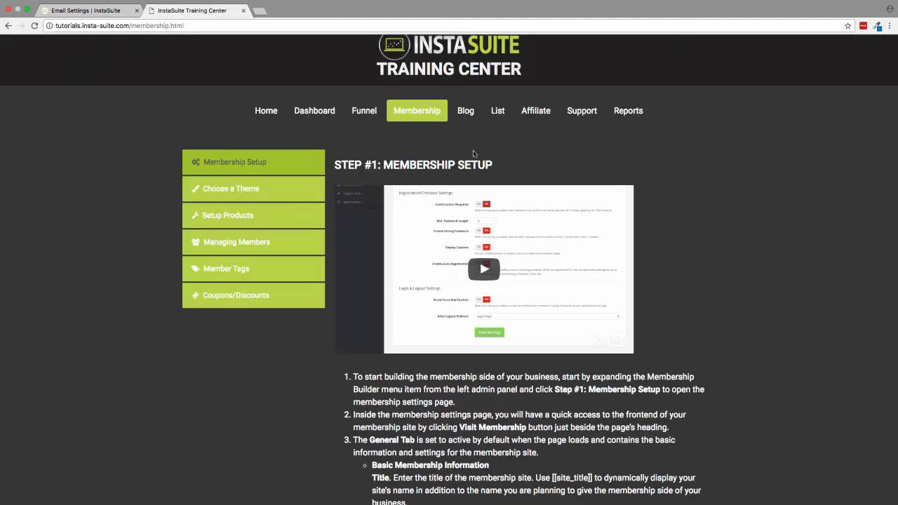
left_click(497, 111)
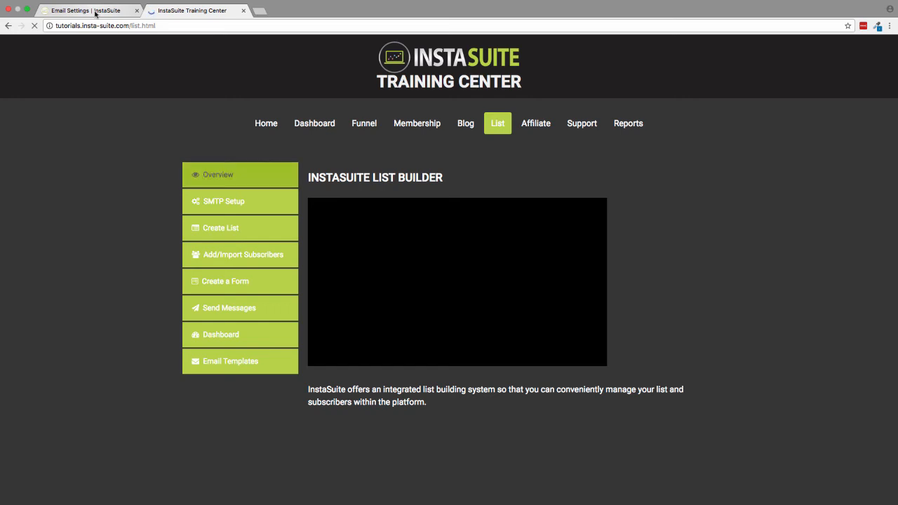
left_click(95, 12)
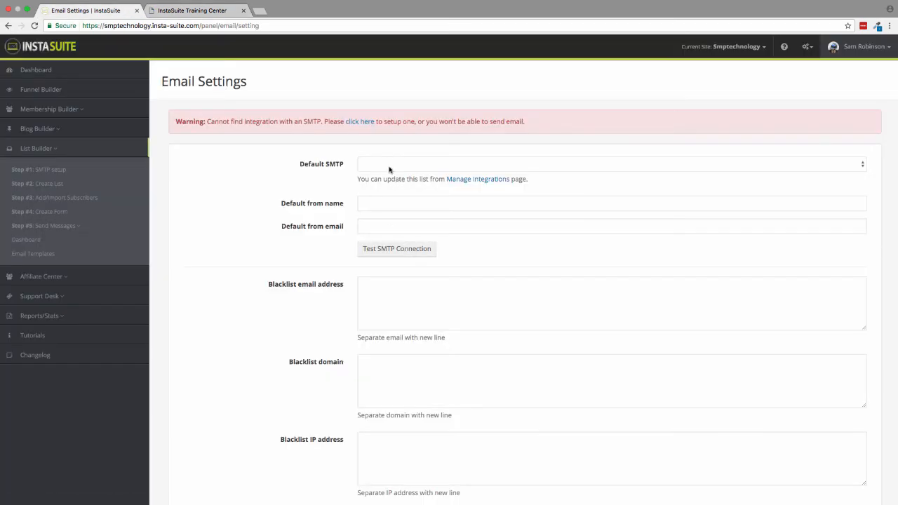
- Review the SMTP and blacklist fields in the email settings and open the List Builder's subscribers page
scroll(470, 281, "down", 1)
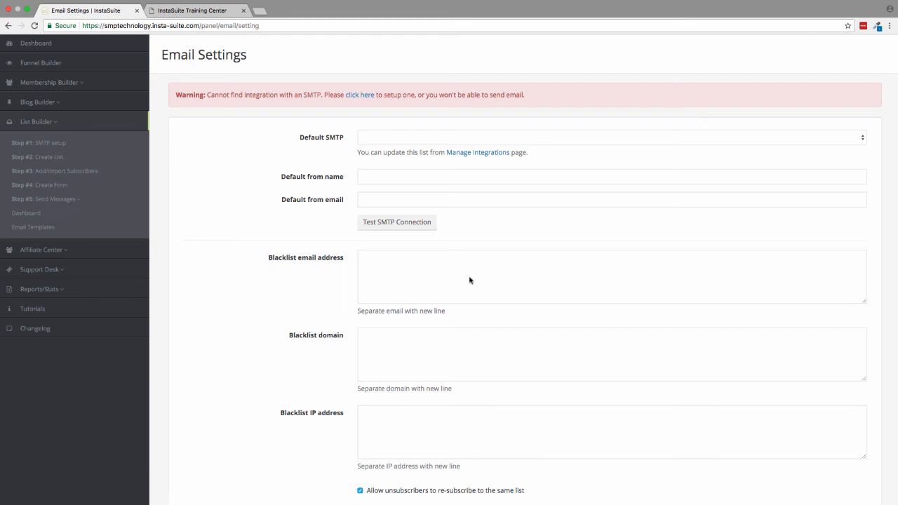
scroll(470, 280, "up", 1)
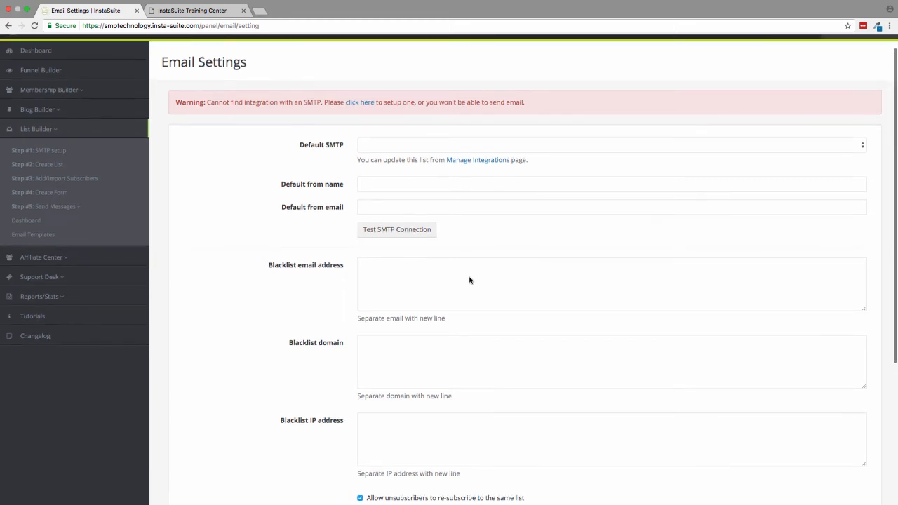
scroll(461, 286, "down", 3)
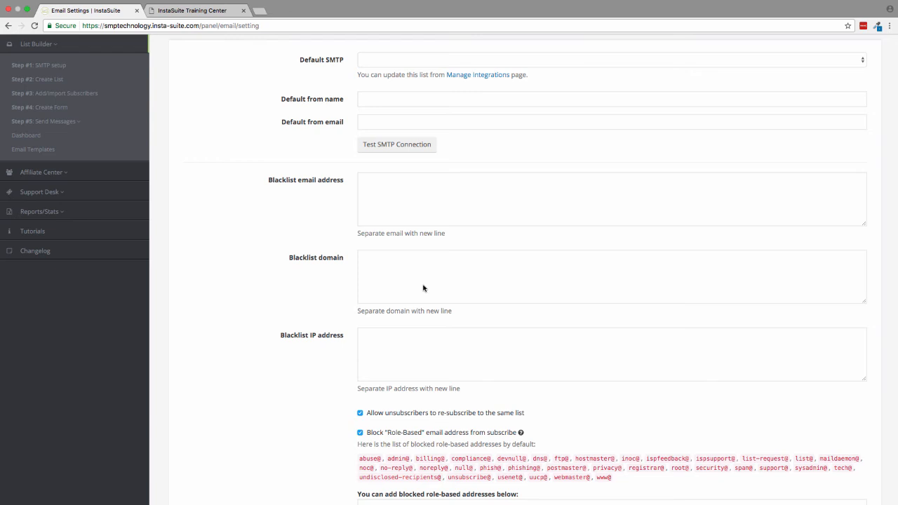
left_click(72, 94)
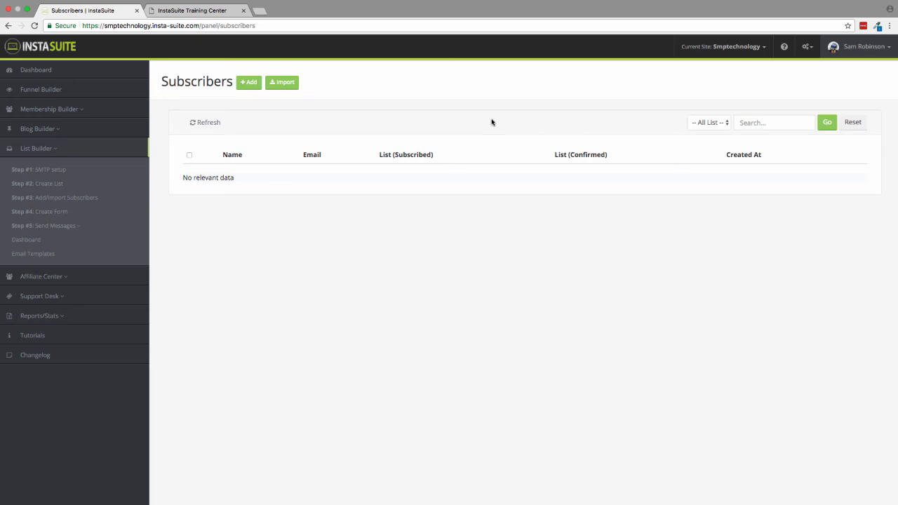
- Open the Affiliate Center settings, view the affiliate email setup form, and return to the subscribers page
left_click(57, 278)
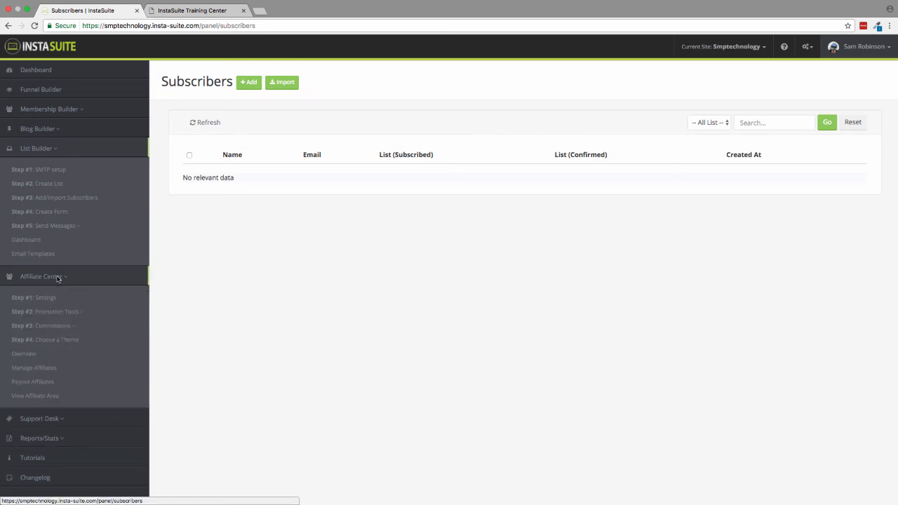
left_click(40, 149)
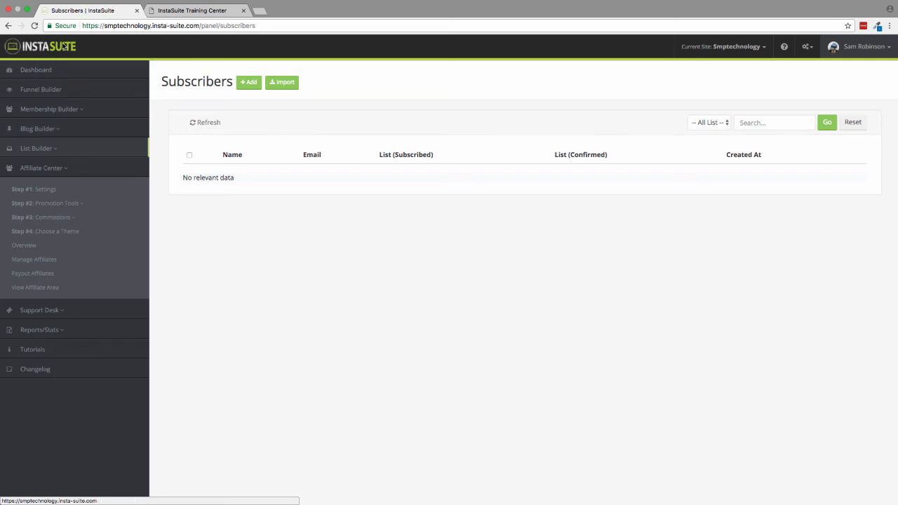
left_click(44, 191)
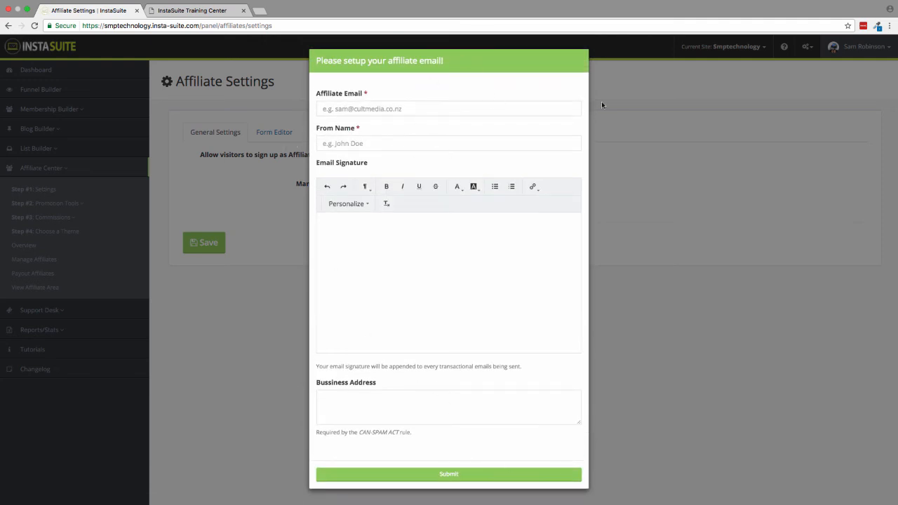
left_click(426, 470)
left_click(49, 205)
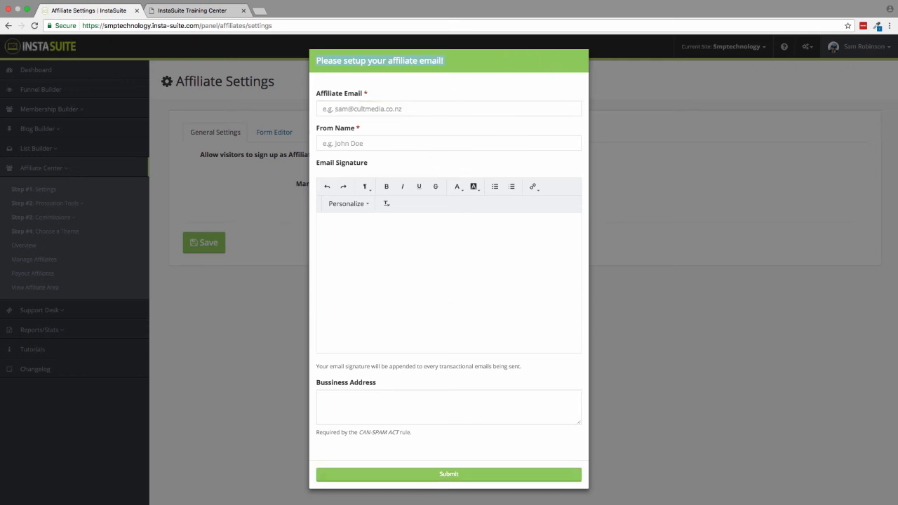
left_click(8, 26)
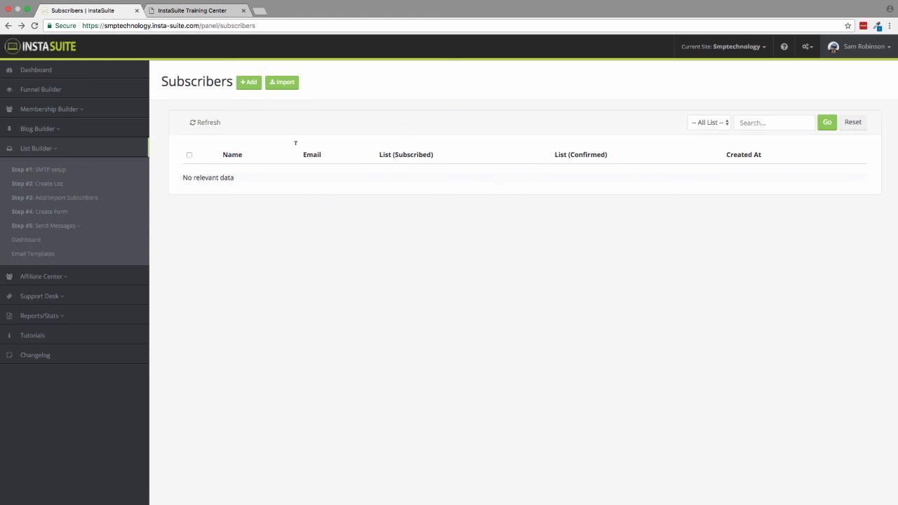
- Look through the Affiliate Center's promotion tools and commission options and open the commission plans page
left_click(42, 276)
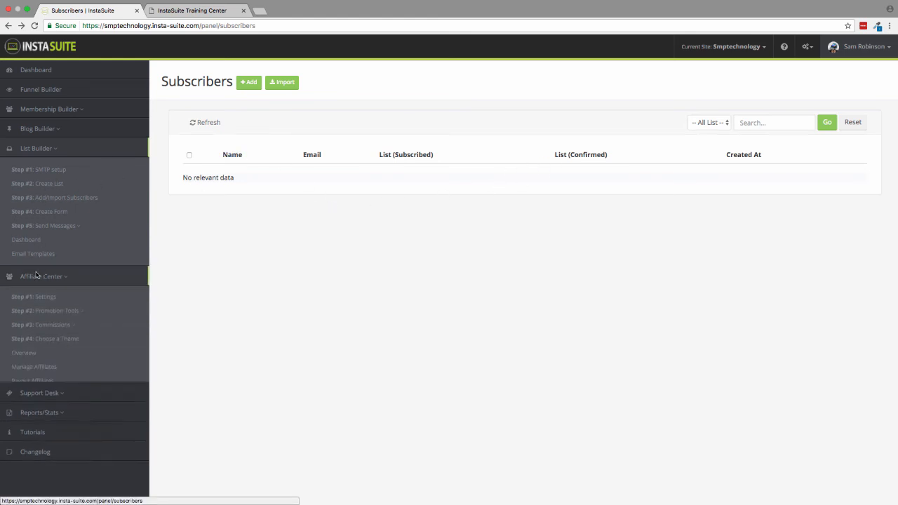
scroll(79, 301, "down", 1)
left_click(76, 298)
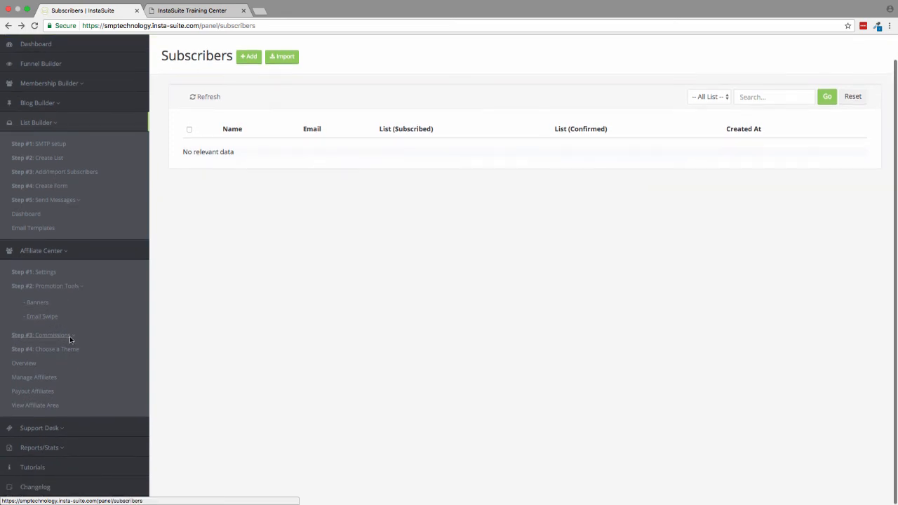
left_click(71, 336)
scroll(43, 354, "down", 1)
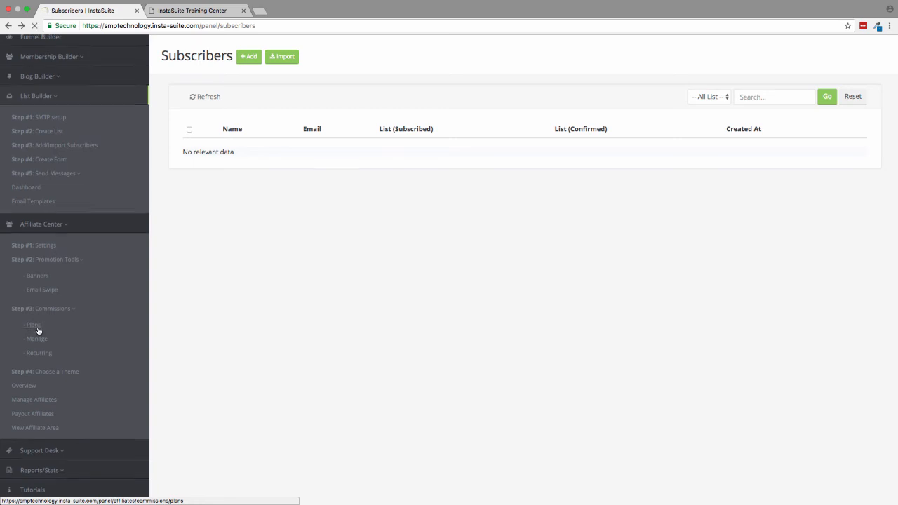
left_click(38, 329)
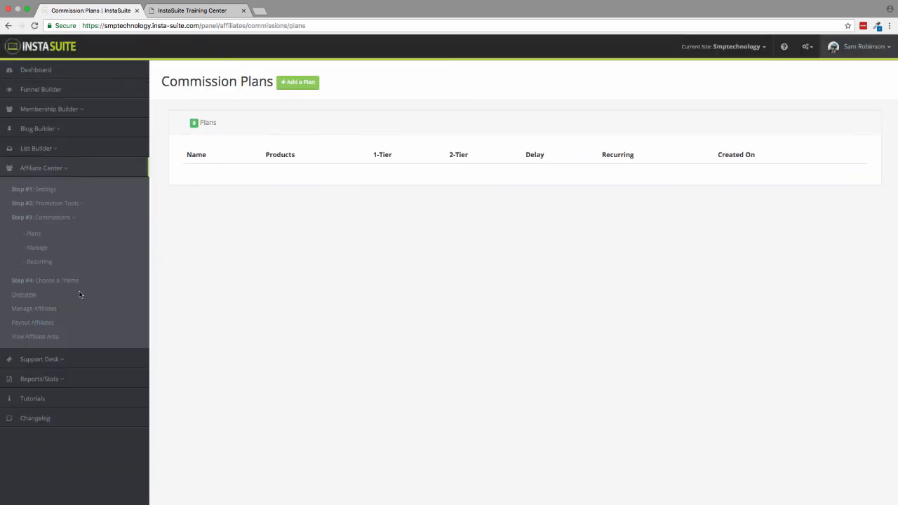
- Check the affiliate payout and management pages and examine the affiliate overview's commissions and activity chart
left_click(26, 322)
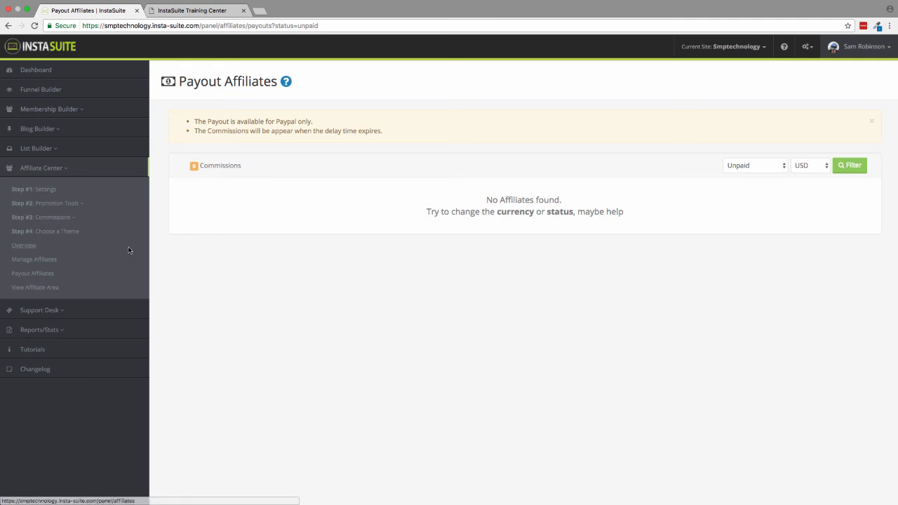
left_click(31, 260)
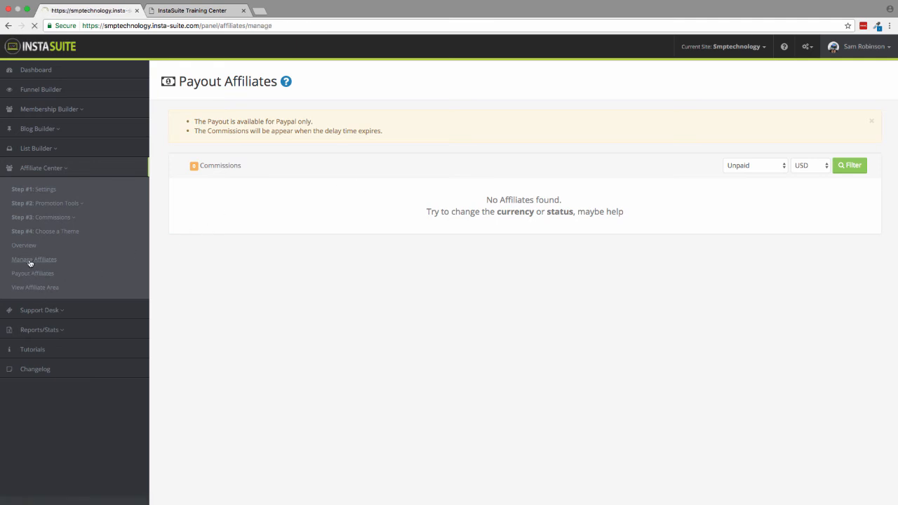
left_click(23, 248)
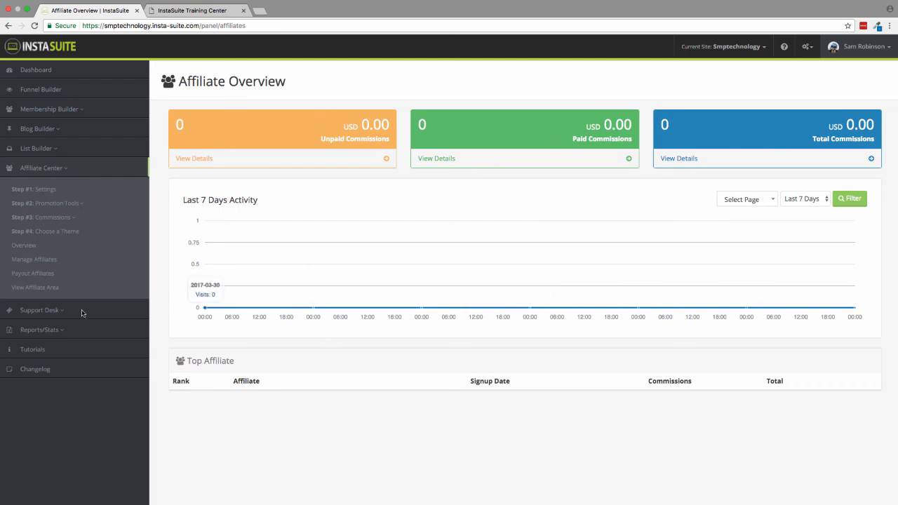
scroll(477, 305, "down", 1)
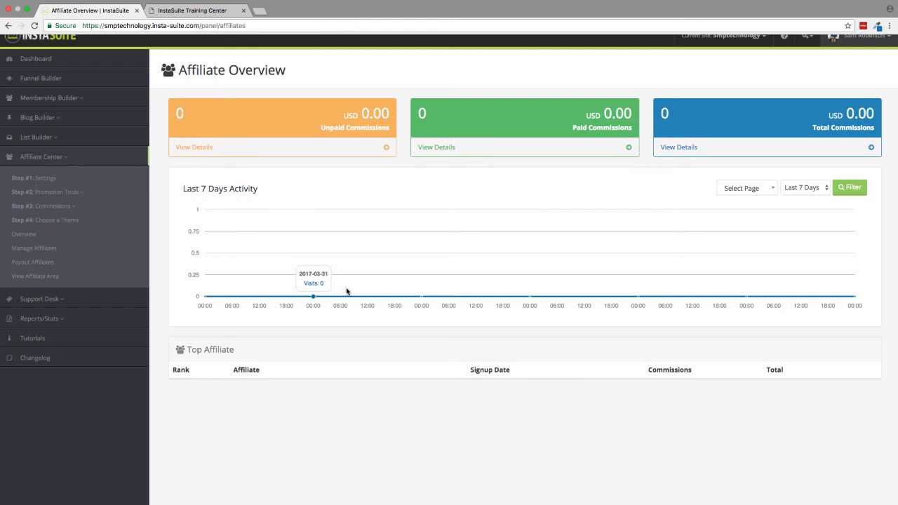
- Open the Support Desk settings, view the support email setup form, and return to the affiliate overview
left_click(73, 298)
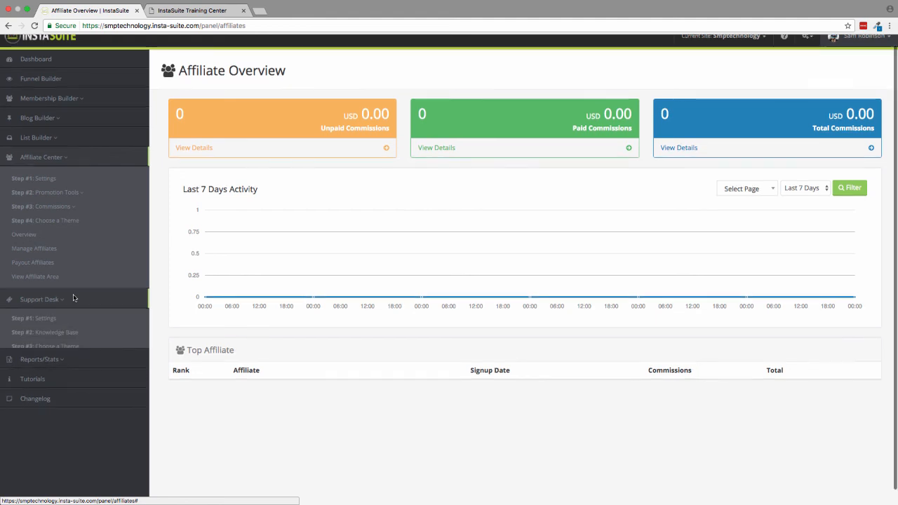
left_click(40, 320)
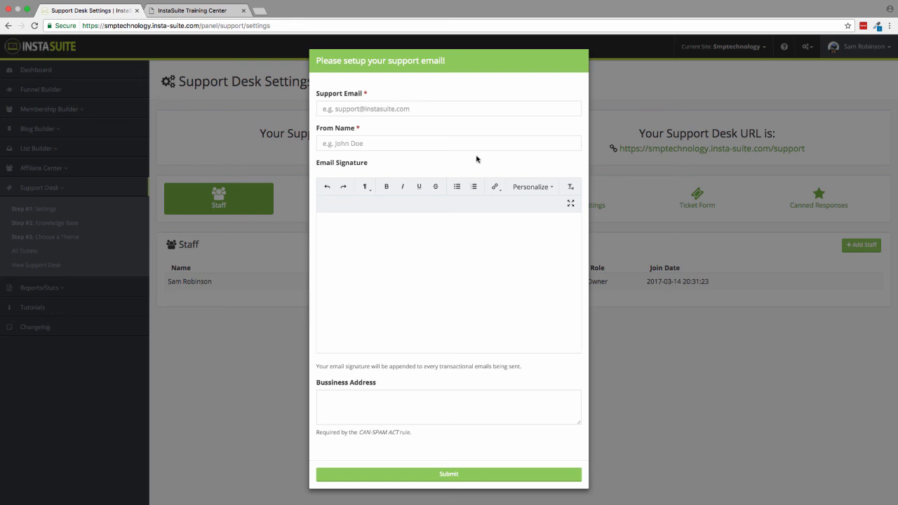
left_click(9, 25)
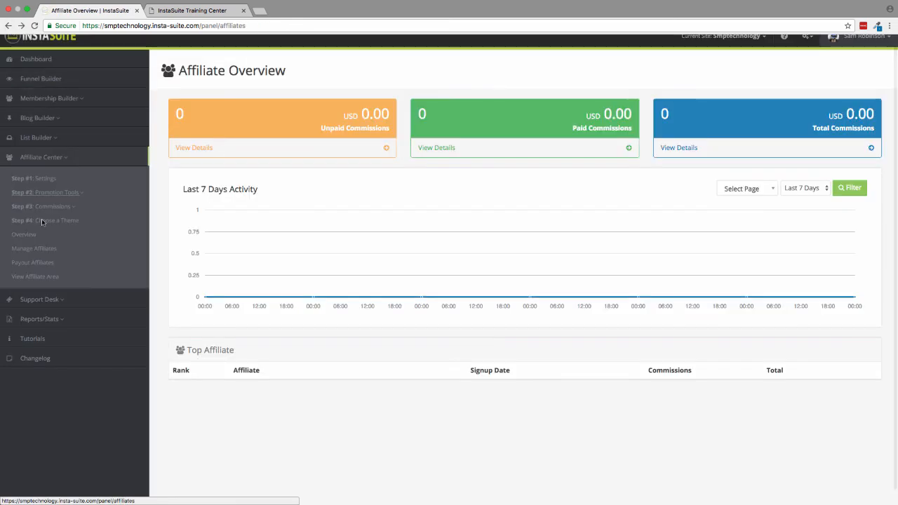
- View the Support Desk's knowledge base and its available support themes
left_click(39, 299)
scroll(66, 340, "down", 1)
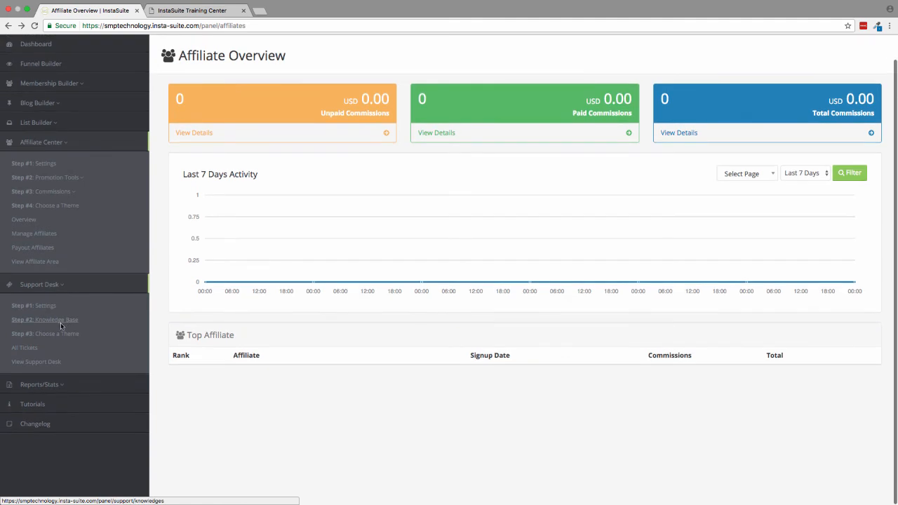
left_click(61, 320)
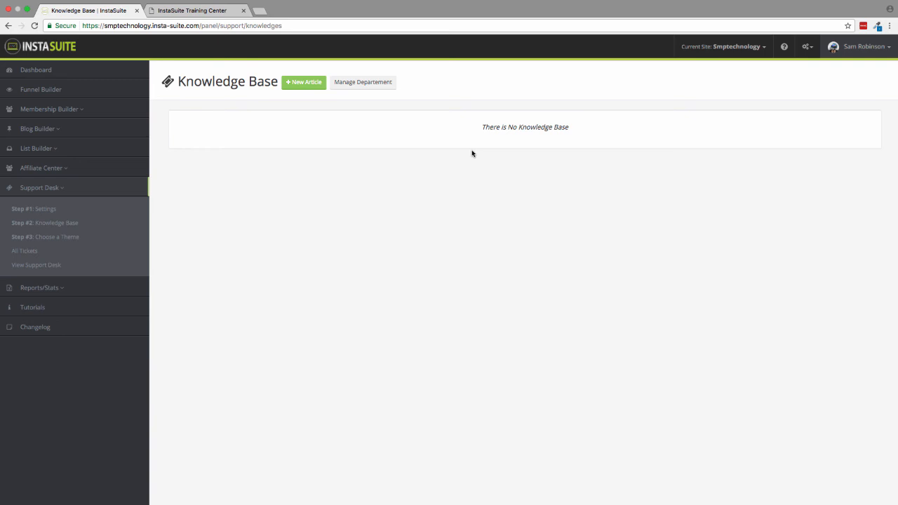
left_click(57, 236)
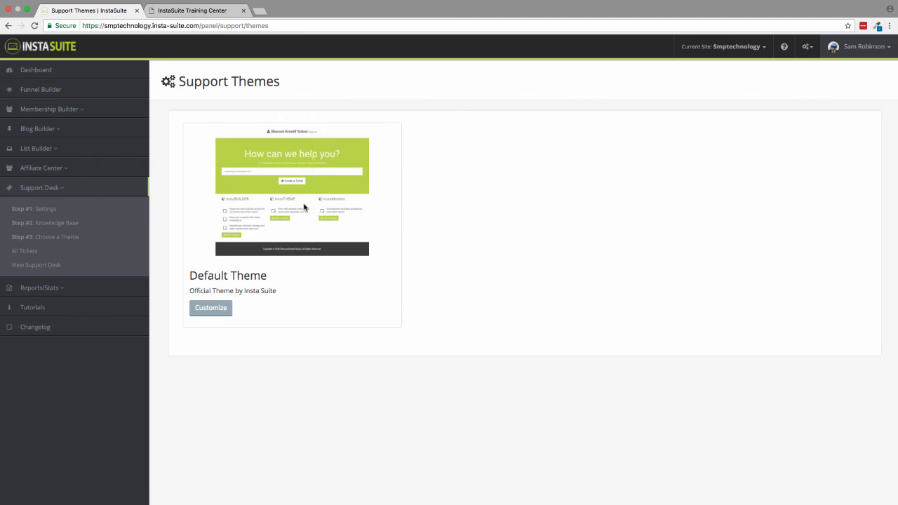
- Check the agent and department filters on the all-tickets page and view the public support desk page
left_click(21, 251)
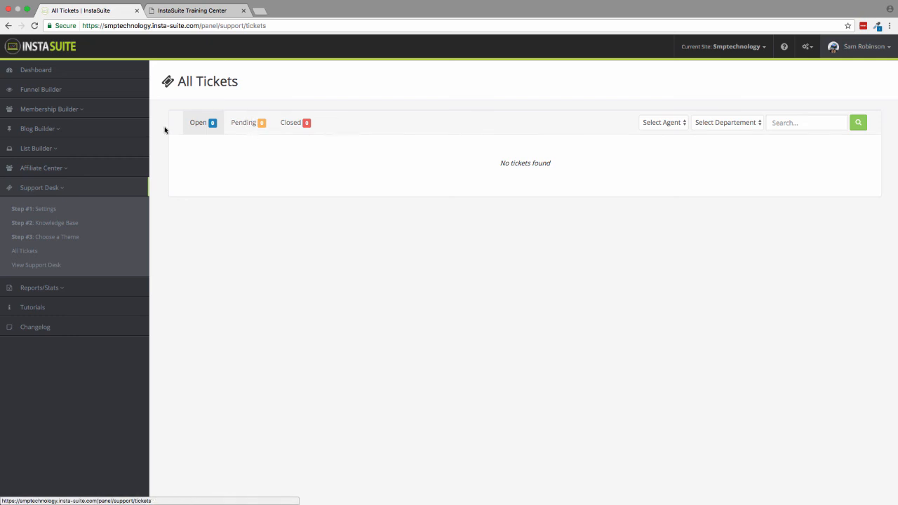
left_click(659, 123)
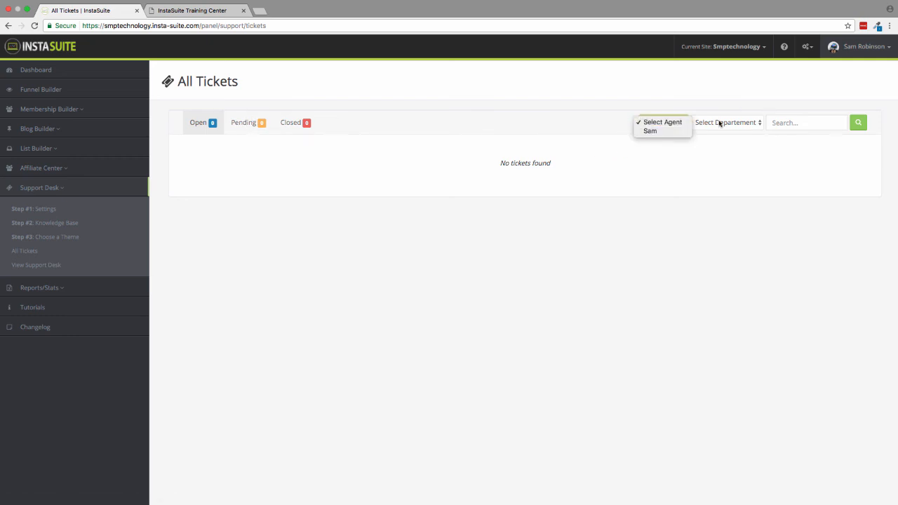
left_click(722, 121)
left_click(725, 121)
left_click(580, 96)
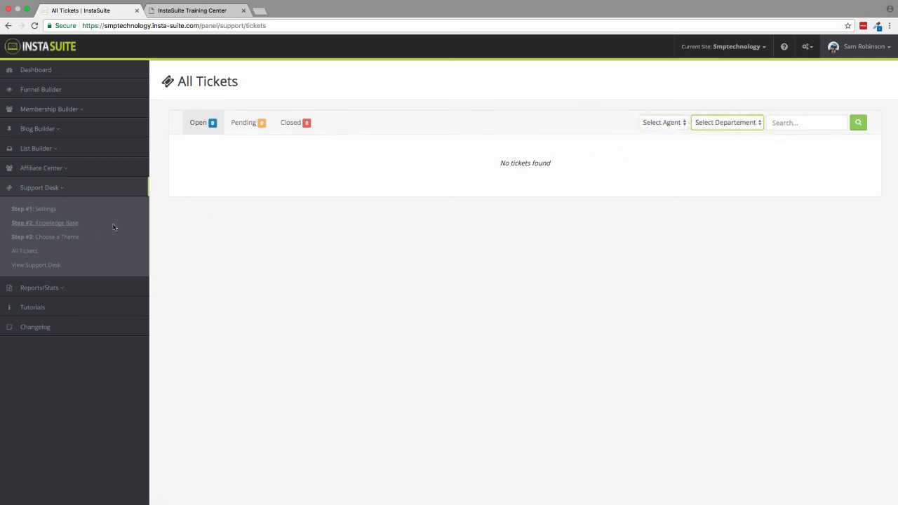
left_click(55, 261)
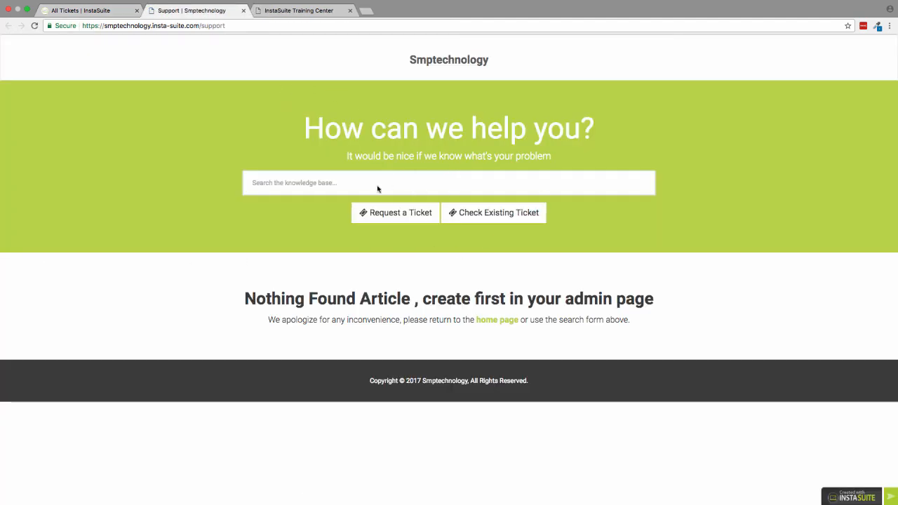
left_click(243, 10)
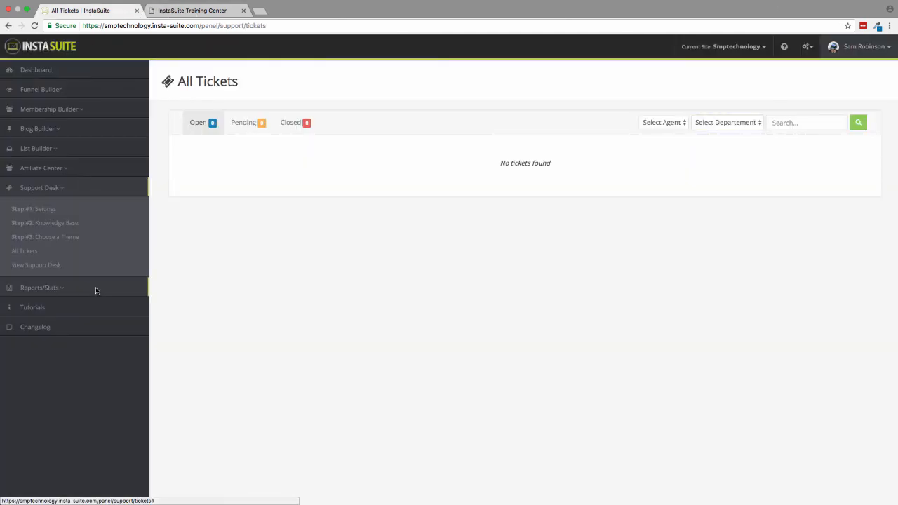
- Open the reports overview to examine visits, sales, revenue and members for the last 7 days
left_click(44, 288)
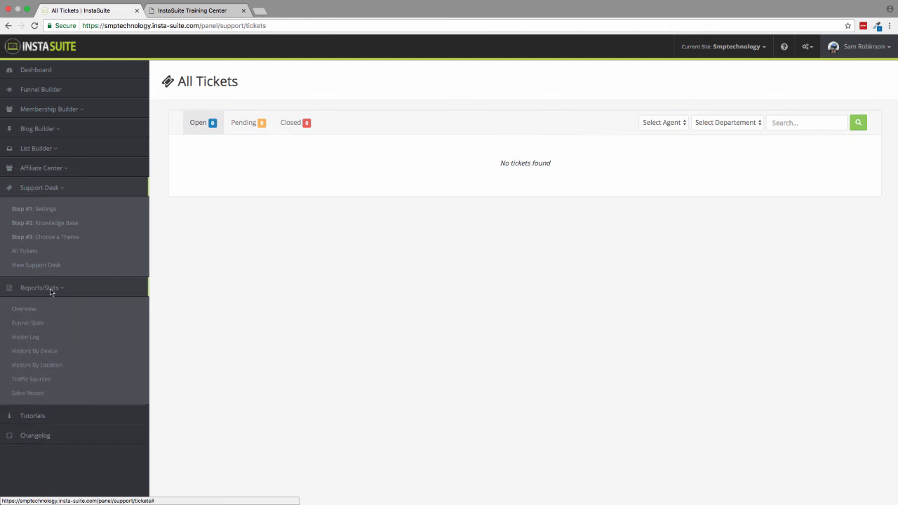
scroll(43, 289, "down", 1)
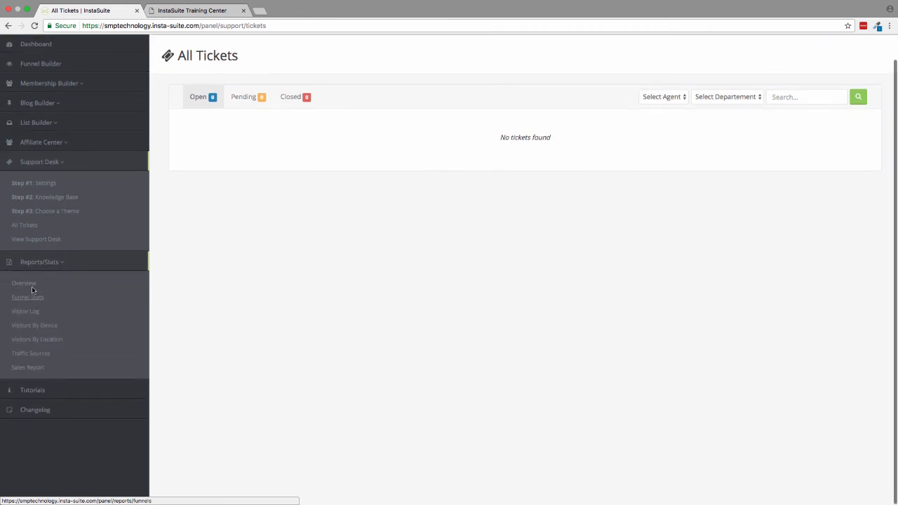
left_click(24, 284)
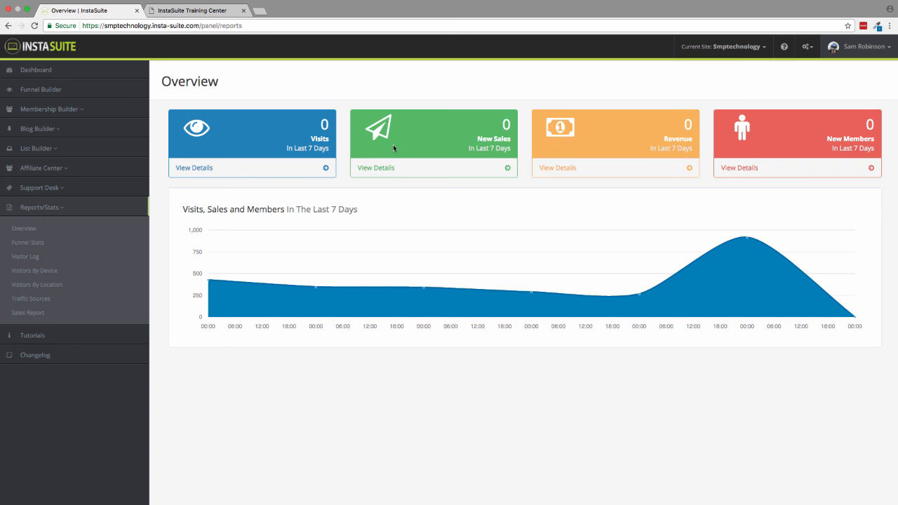
- Open the Visitors By Location report, then view the tutorials' training center home page and close it
left_click(29, 284)
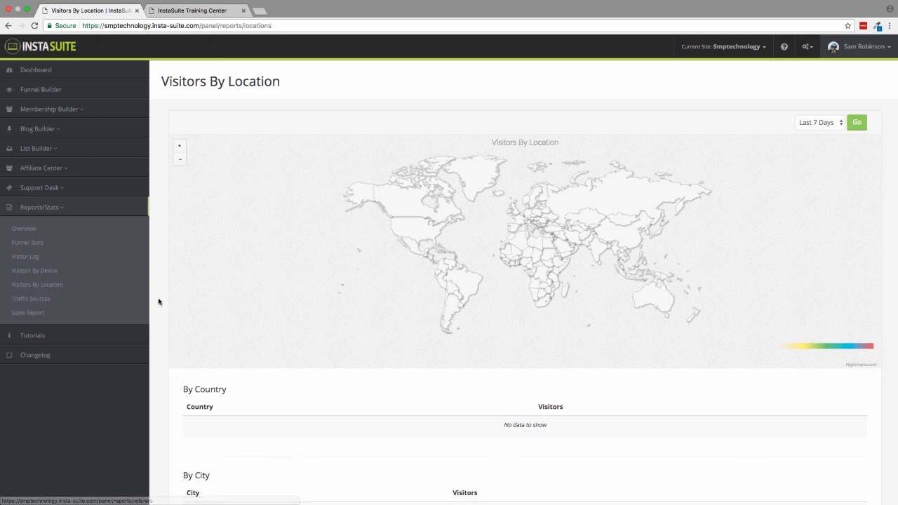
left_click(33, 336)
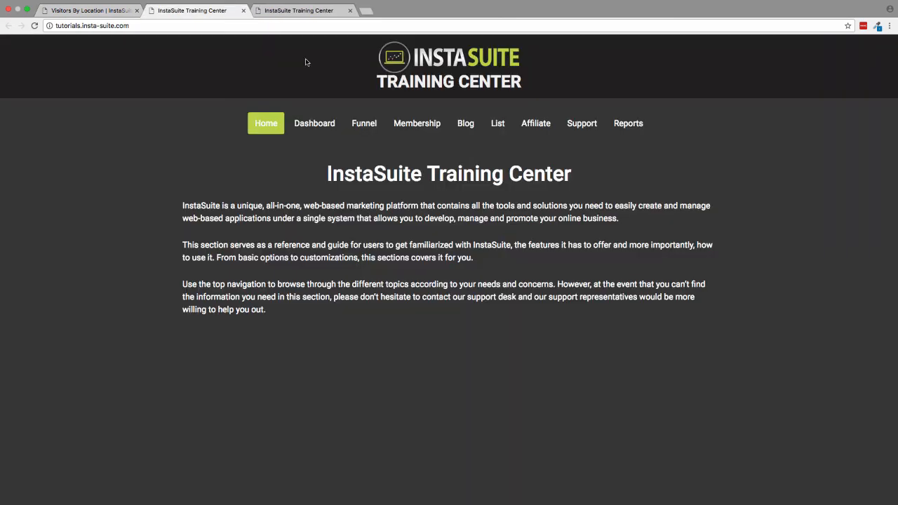
left_click(244, 10)
- Read through the InstaSuite changelog from the April 02, 2017 entry to the March 11, 2017 entry and close it
left_click(39, 357)
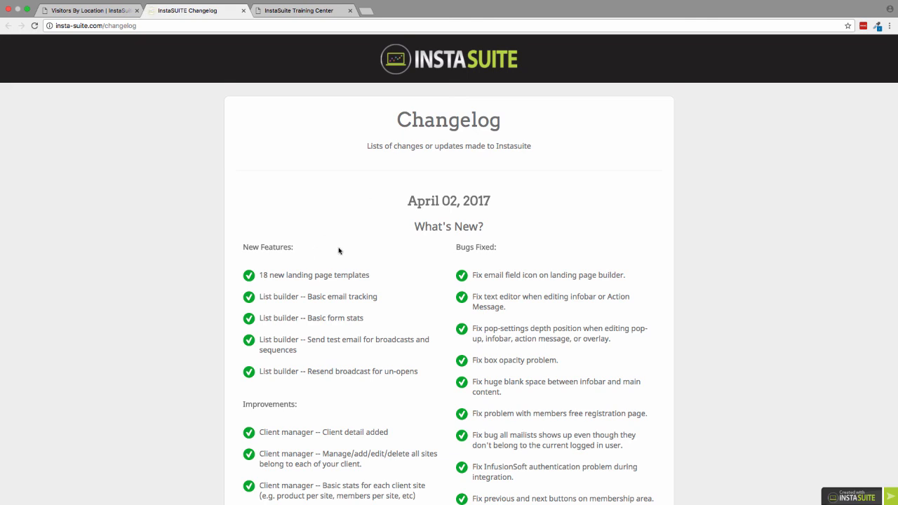
scroll(403, 247, "down", 6)
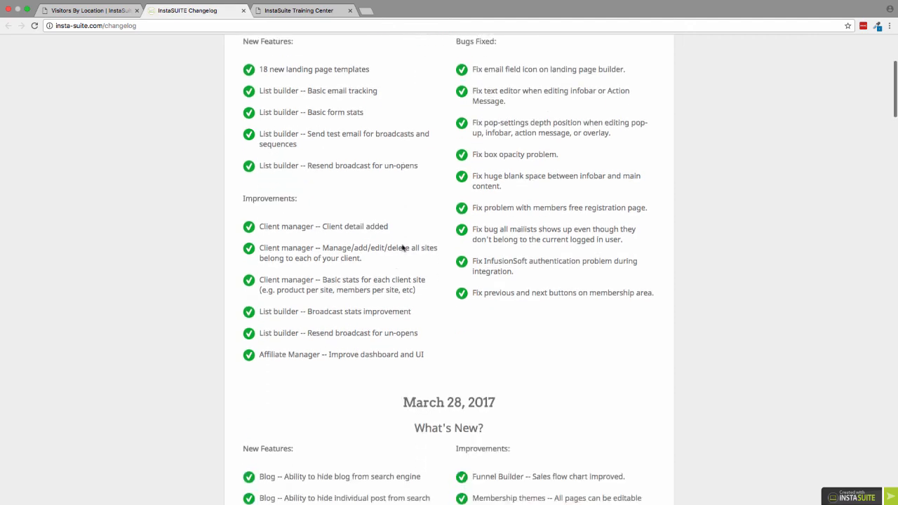
scroll(403, 247, "down", 8)
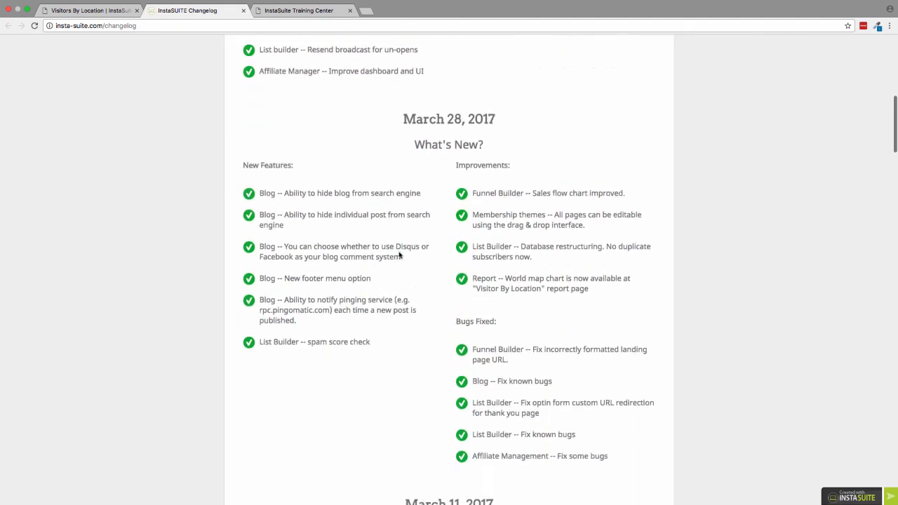
scroll(399, 255, "down", 9)
scroll(398, 255, "down", 3)
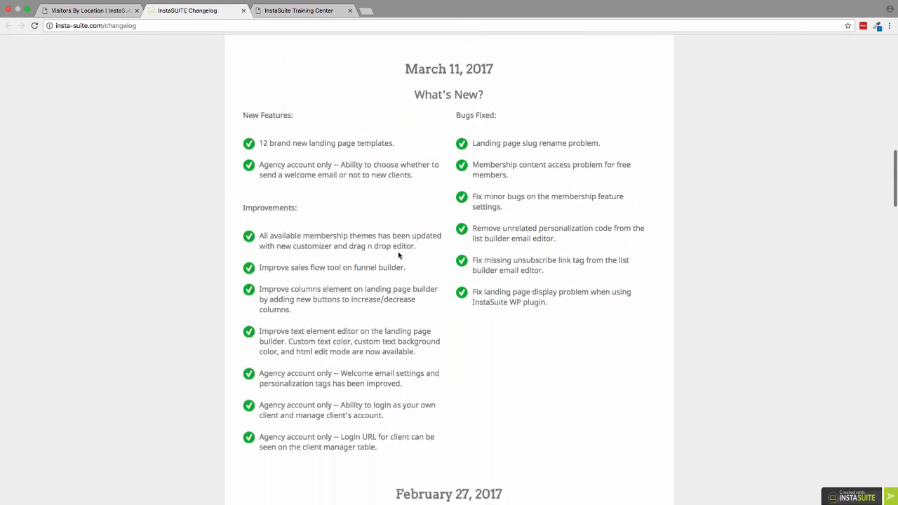
scroll(399, 255, "down", 1)
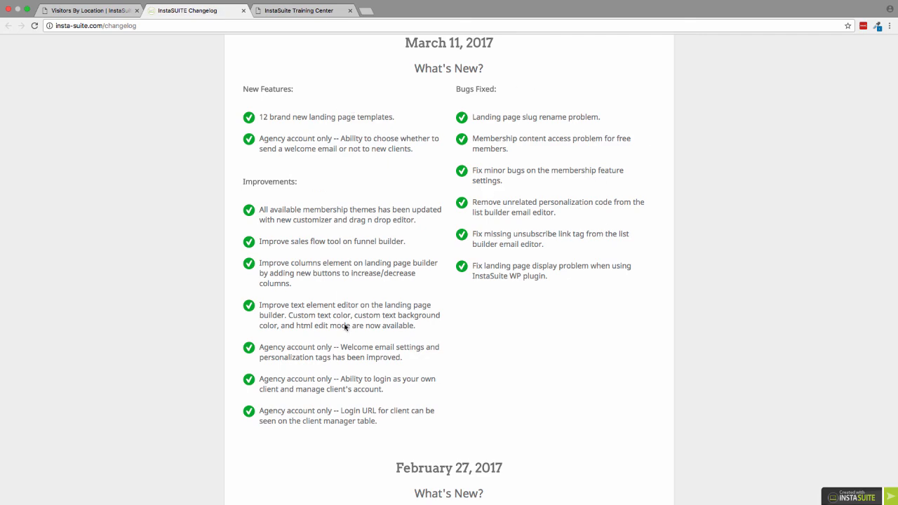
scroll(345, 327, "up", 20)
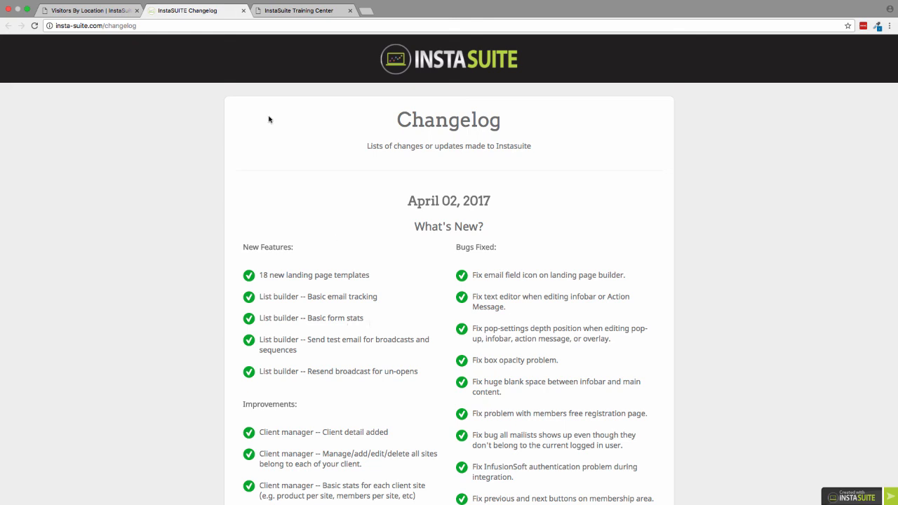
left_click(242, 11)
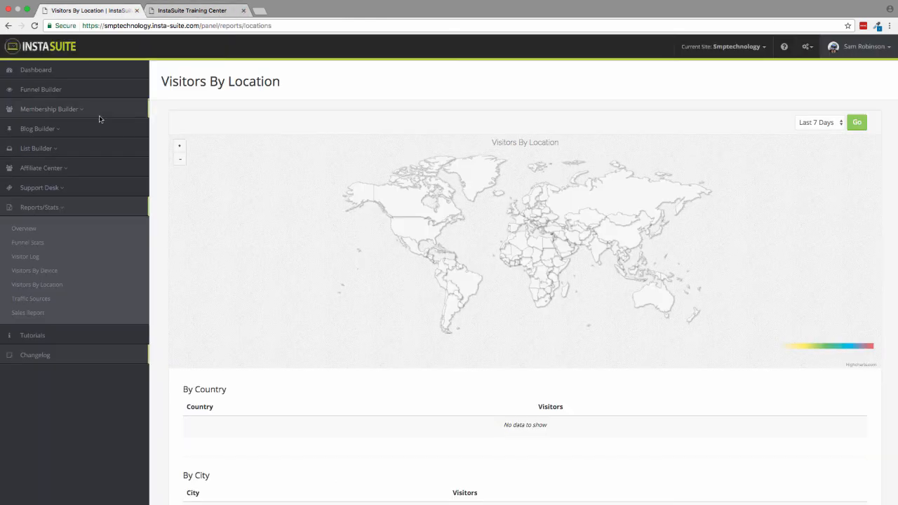
- View the site's home page and the training center's Affiliate section, returning to the Visitors By Location report
left_click(59, 53)
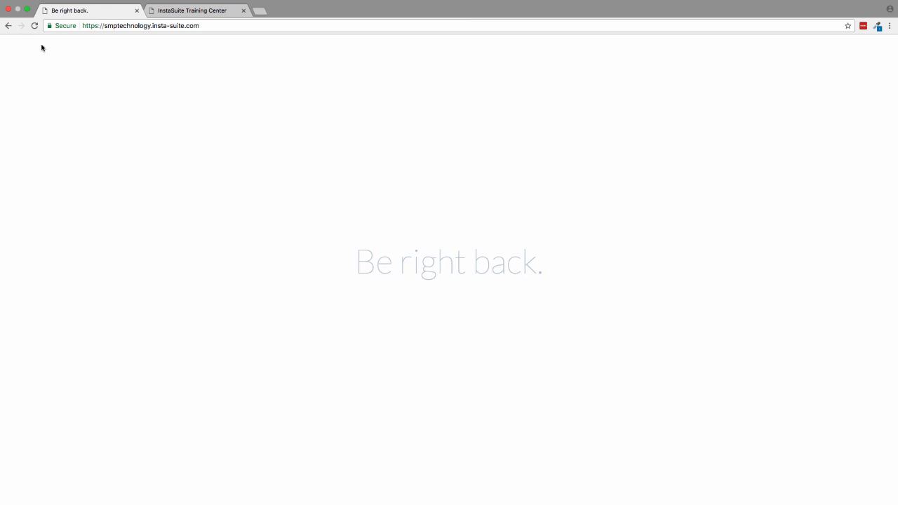
left_click(8, 26)
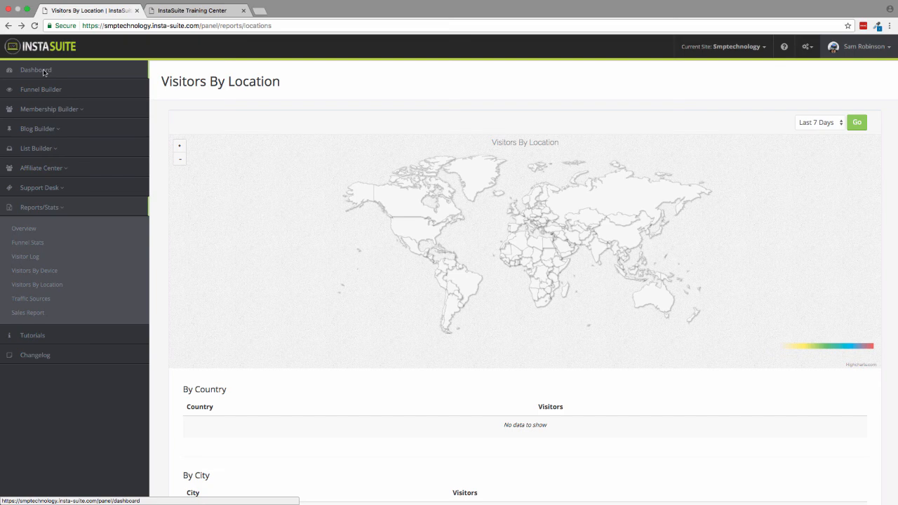
left_click(205, 12)
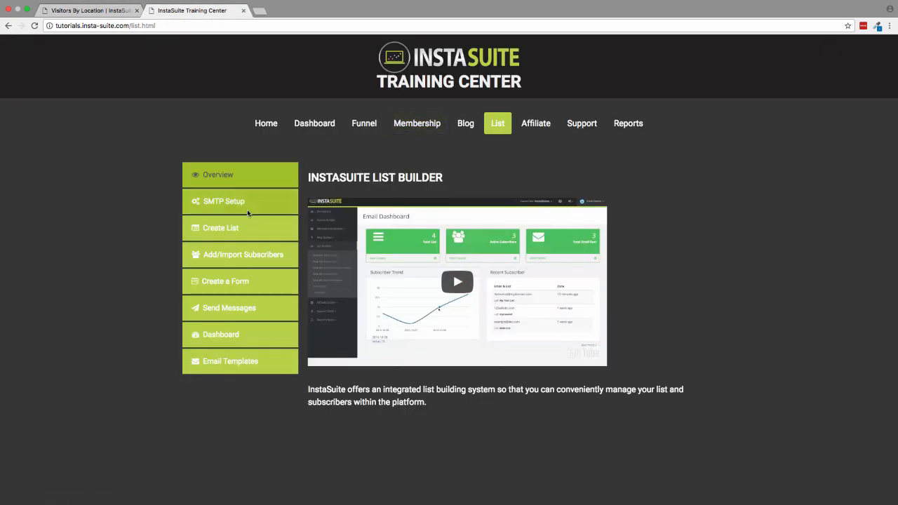
left_click(537, 131)
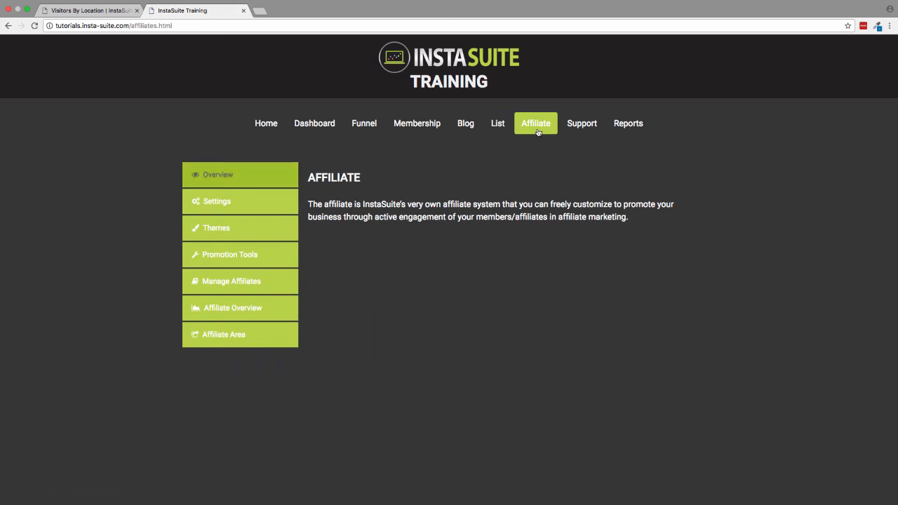
left_click(125, 11)
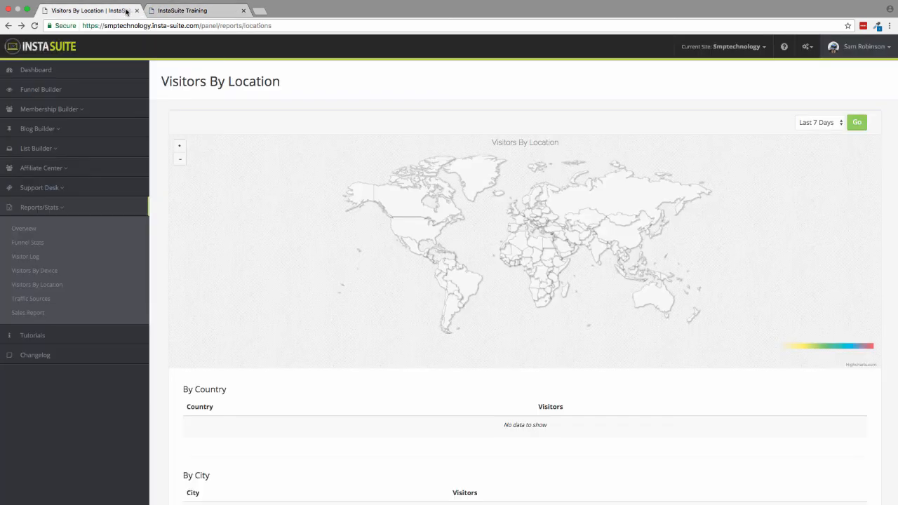